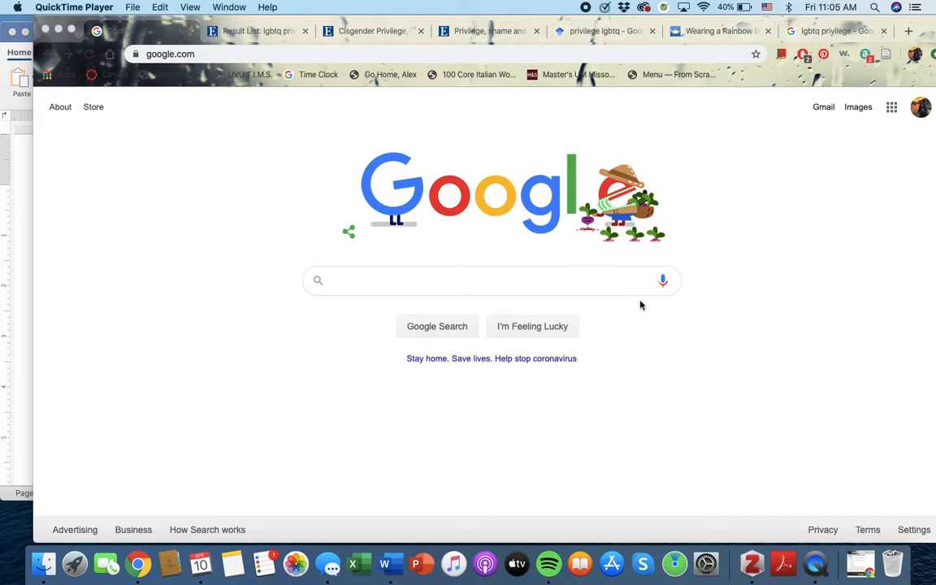
Search Google for "owl purdue apa format" and open the Purdue Writing Lab's APA Formatting and Style Guide result
left_click(524, 53)
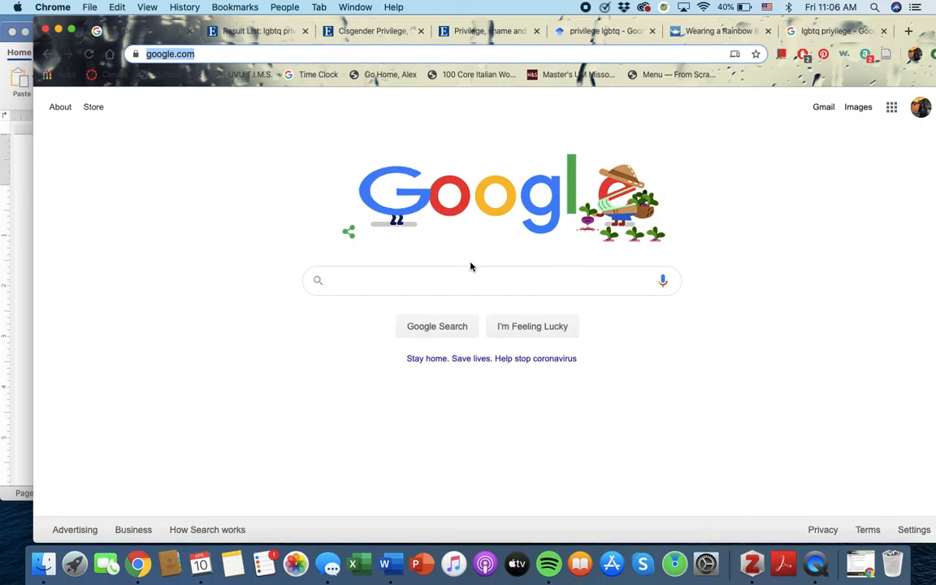
left_click(470, 285)
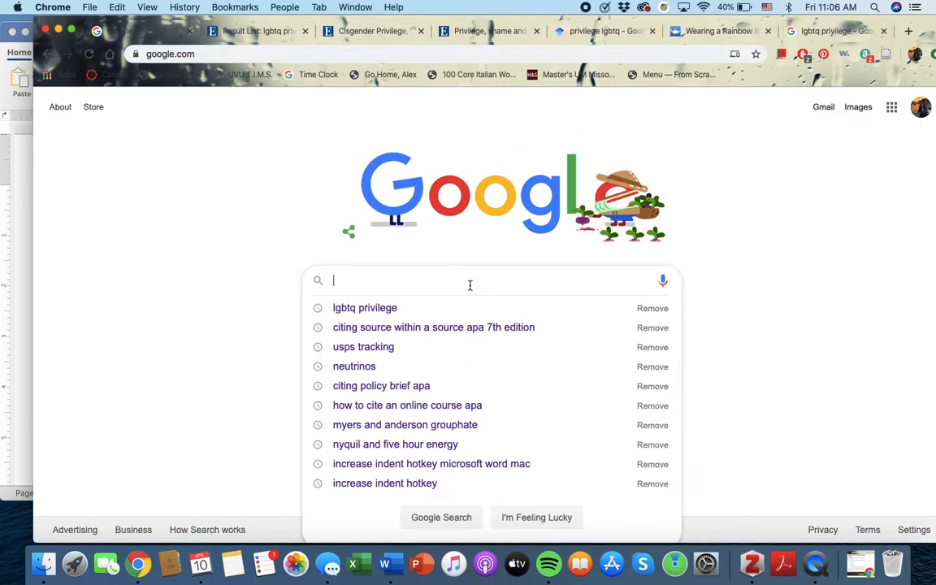
type("owl pur")
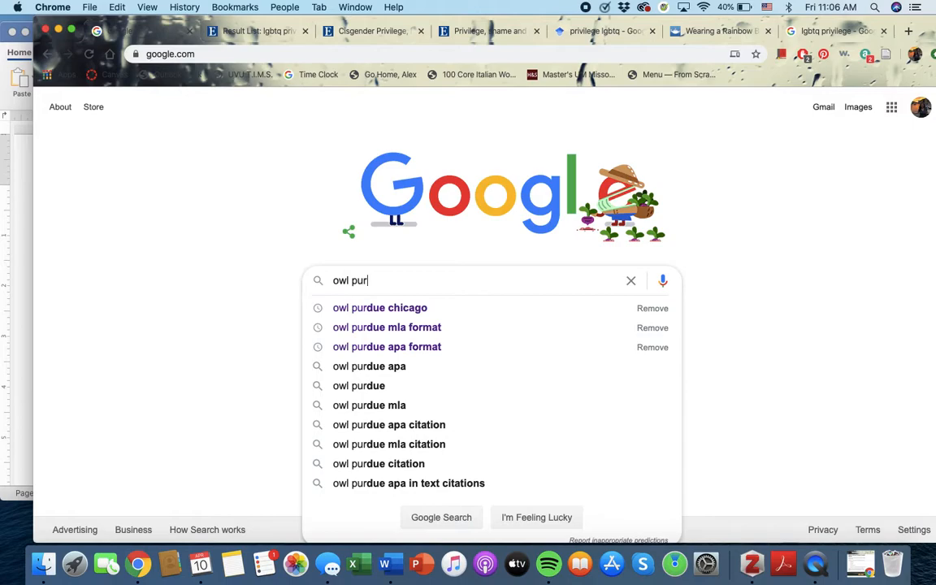
left_click(468, 355)
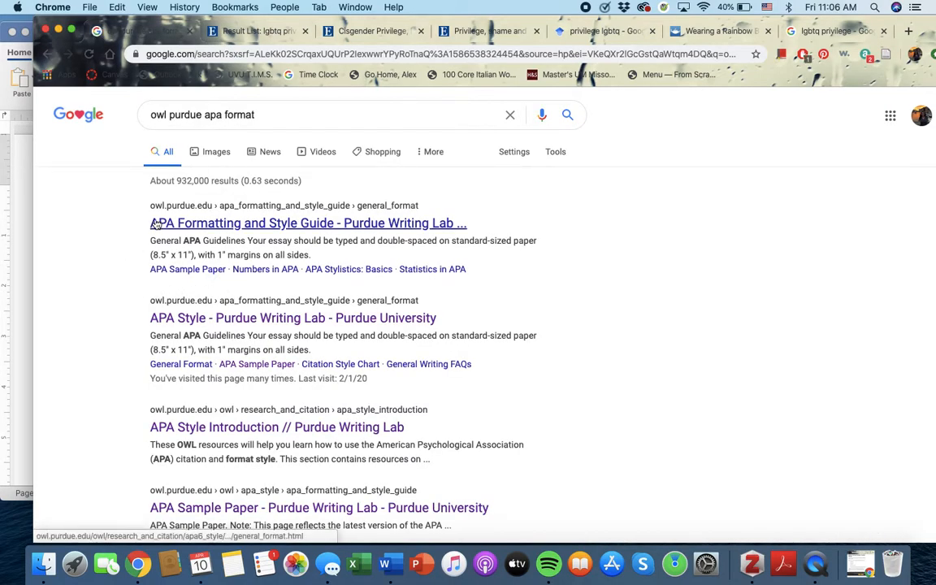
left_click(239, 221)
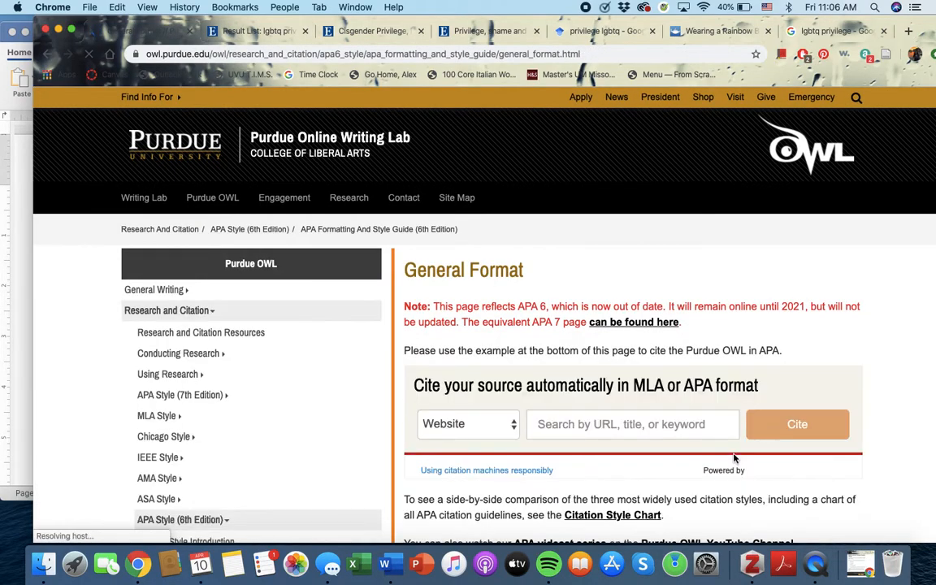
Review the General Format page's sample title page, title page instructions and General APA Guidelines
scroll(734, 459, "down", 12)
scroll(734, 459, "down", 5)
scroll(733, 456, "up", 1)
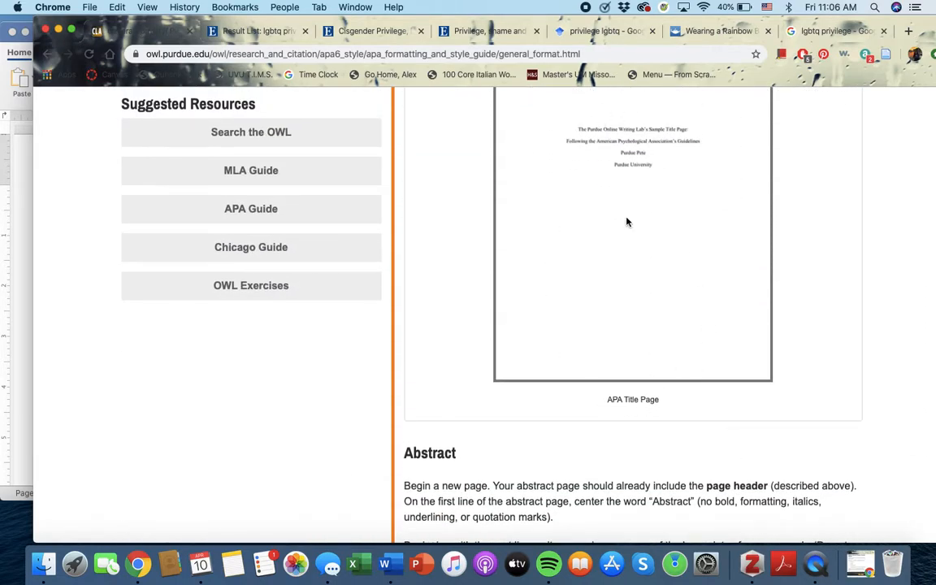
scroll(626, 222, "up", 5)
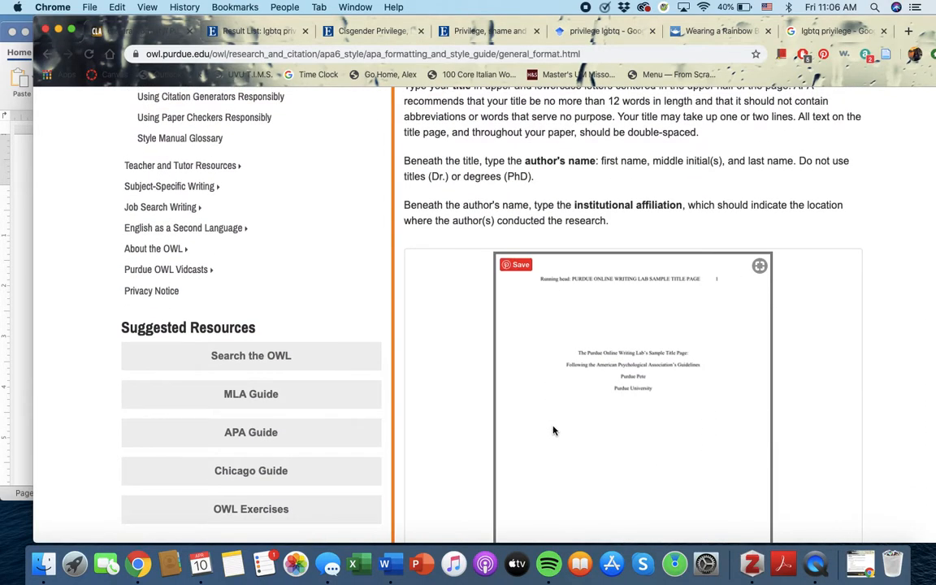
scroll(553, 431, "up", 5)
scroll(553, 431, "down", 6)
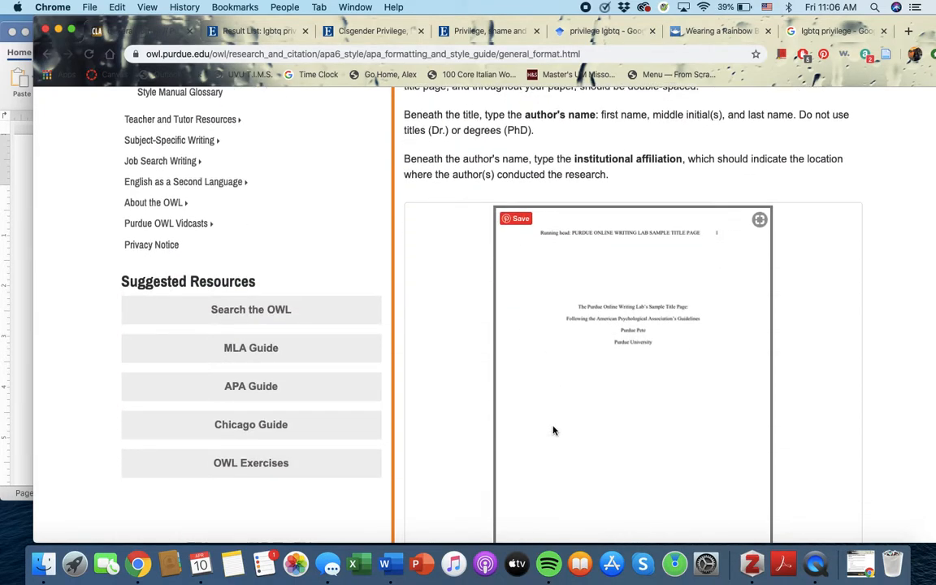
scroll(553, 431, "down", 1)
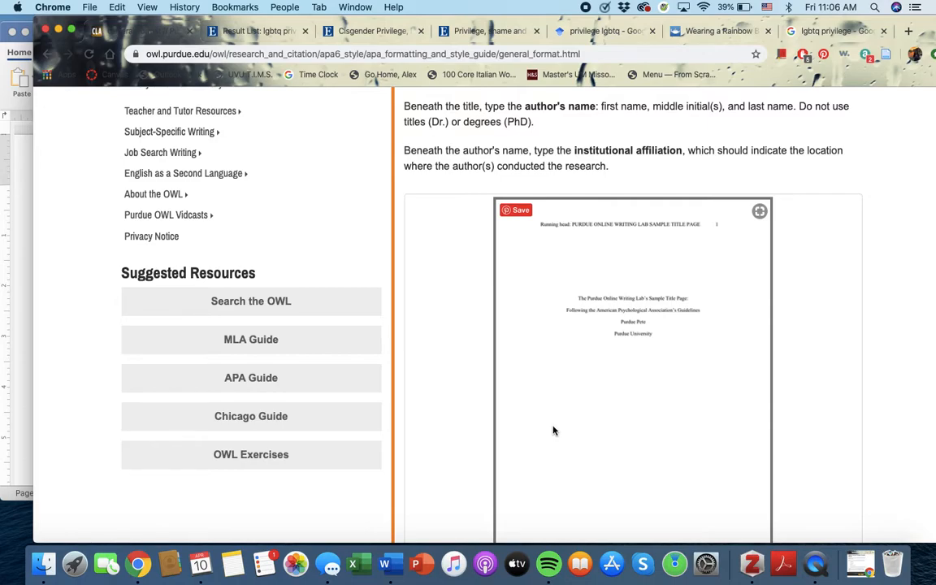
scroll(553, 430, "up", 1)
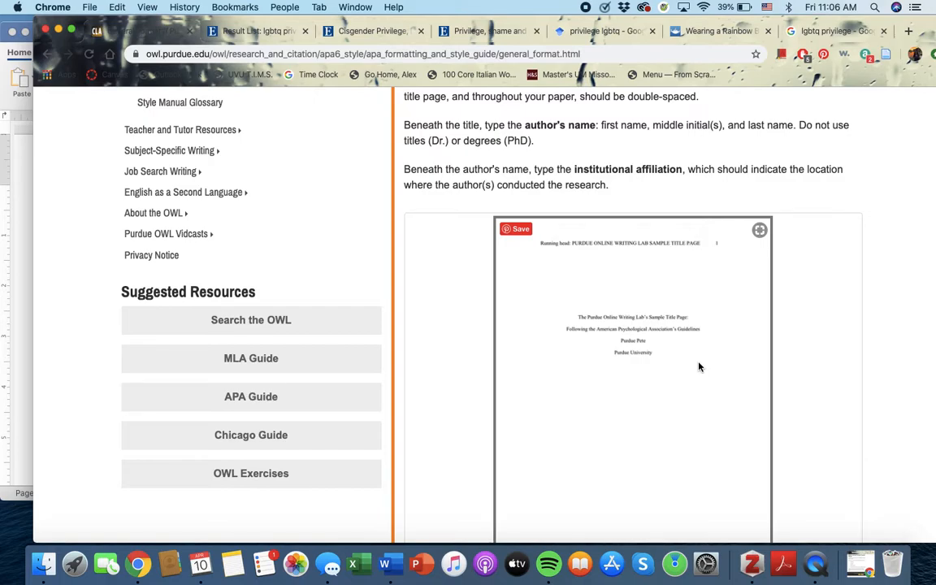
scroll(698, 367, "up", 10)
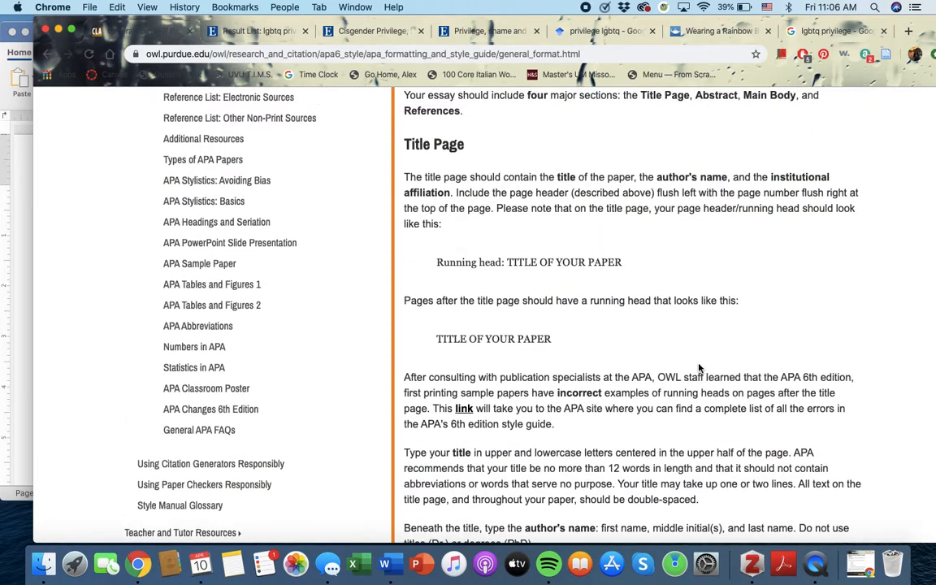
scroll(699, 367, "up", 5)
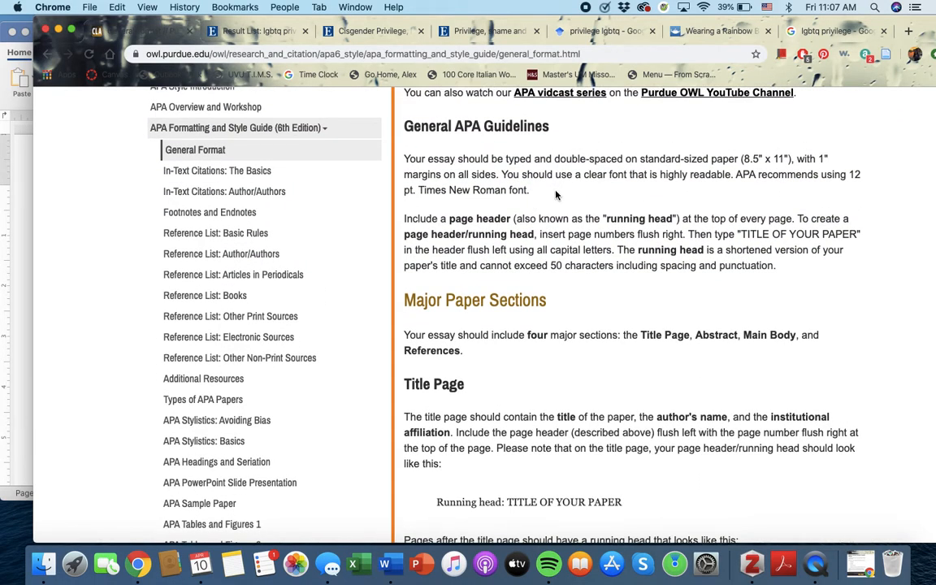
scroll(557, 194, "up", 1)
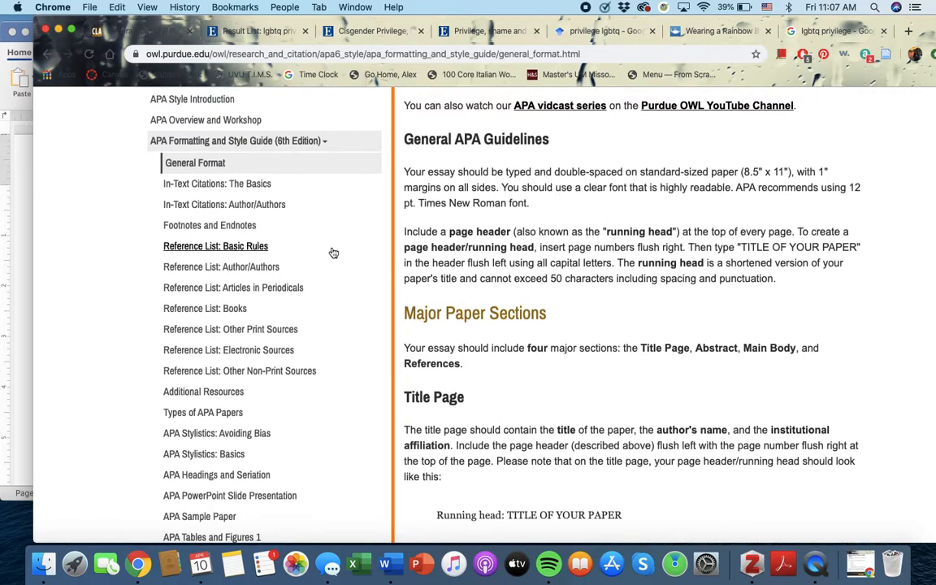
Open the In-Text Citations: The Basics page and read its citation basics and capitalization rules
left_click(251, 185)
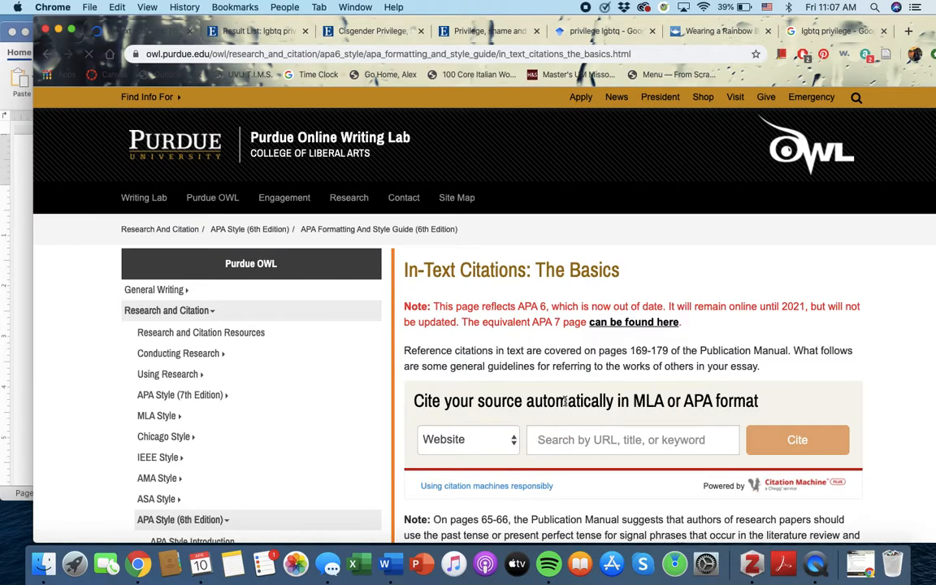
scroll(564, 400, "down", 10)
scroll(564, 401, "down", 3)
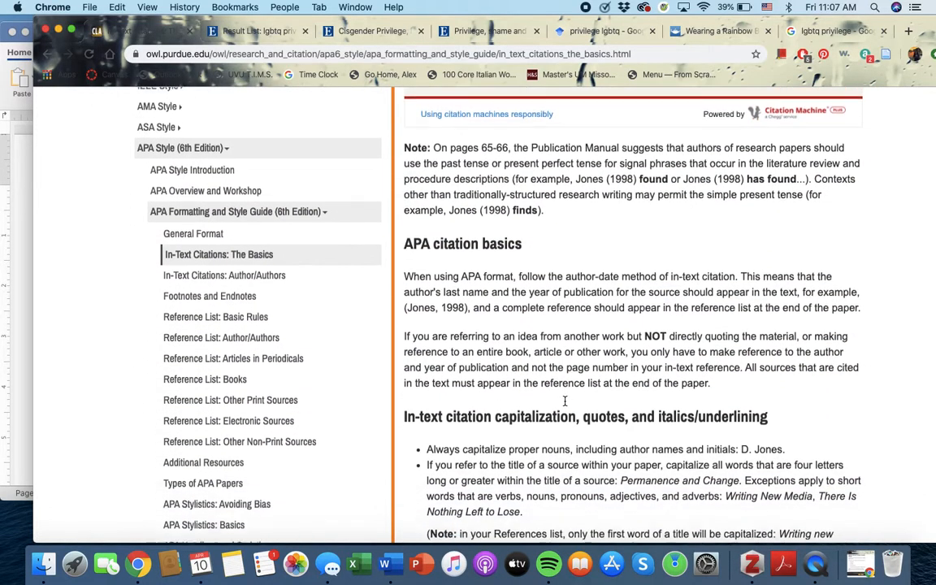
scroll(565, 404, "down", 2)
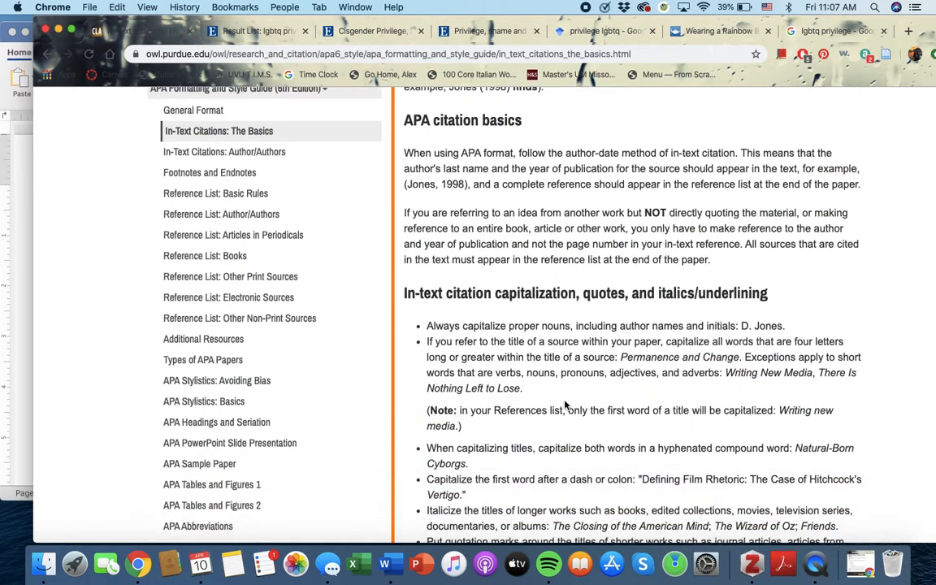
scroll(564, 404, "down", 2)
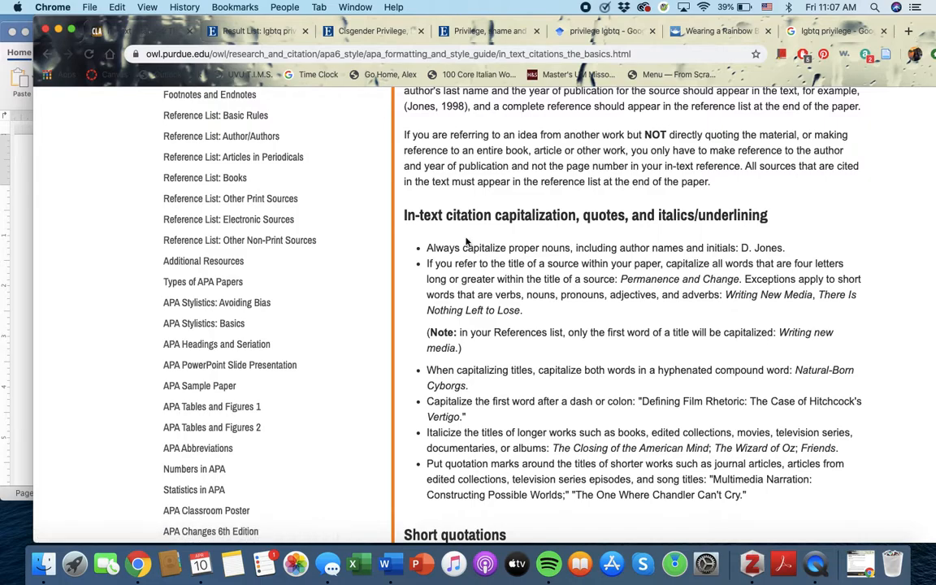
scroll(329, 221, "up", 4)
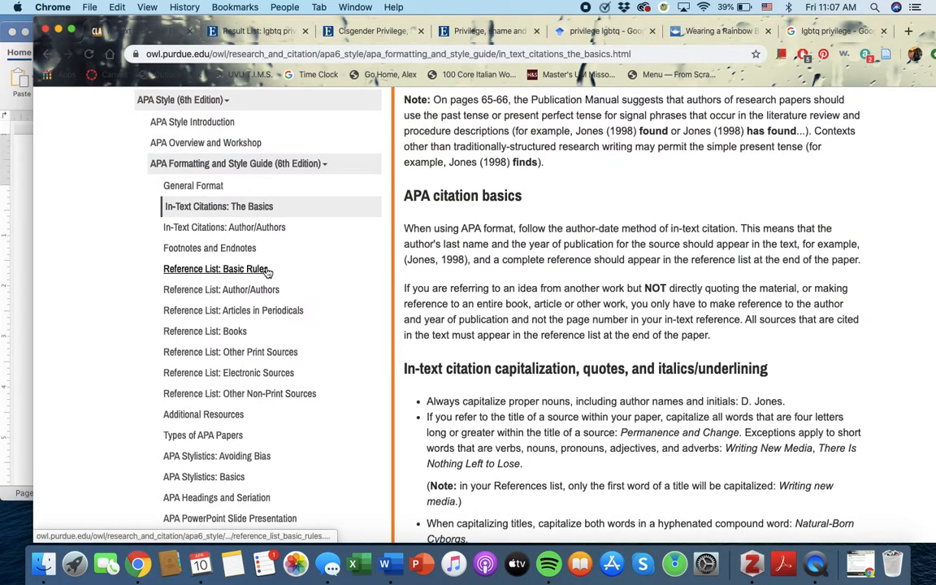
Open the Reference List: Electronic Sources page and examine the citation format for a webpage or piece of online content
left_click(250, 375)
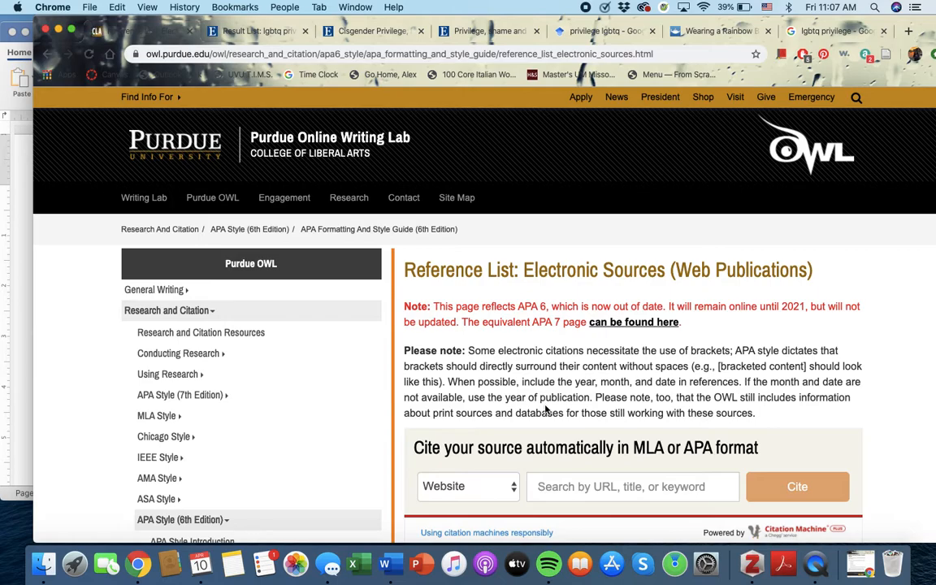
scroll(546, 410, "down", 7)
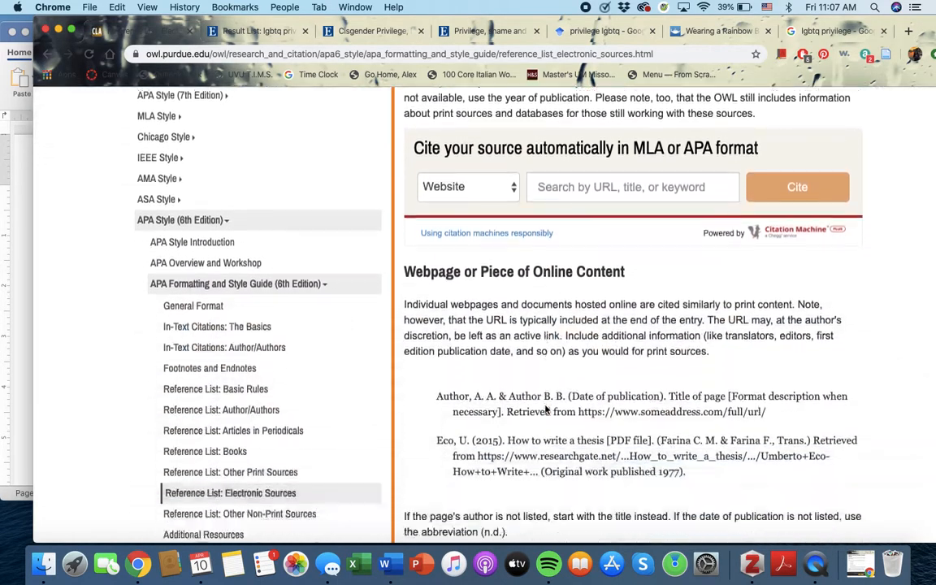
scroll(546, 410, "down", 3)
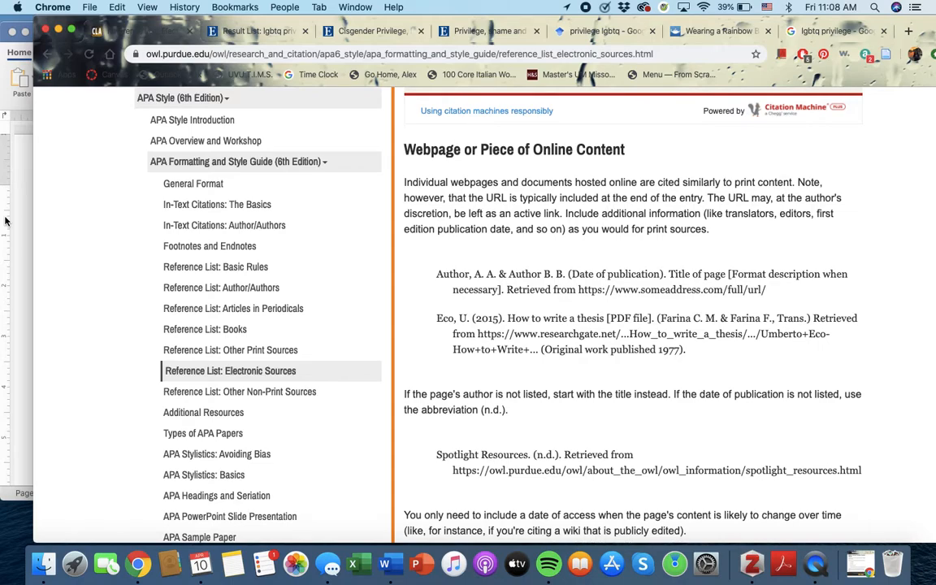
Switch to the blank Word document, widen its window, and add a centred "References" heading in Times New Roman with 2.0 line spacing
left_click(13, 188)
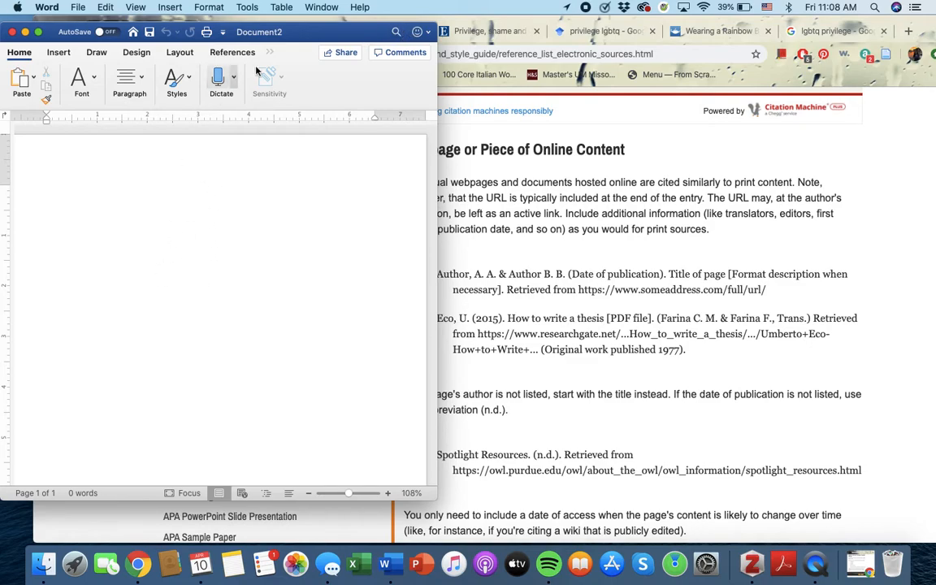
left_click_drag(436, 273, 596, 273)
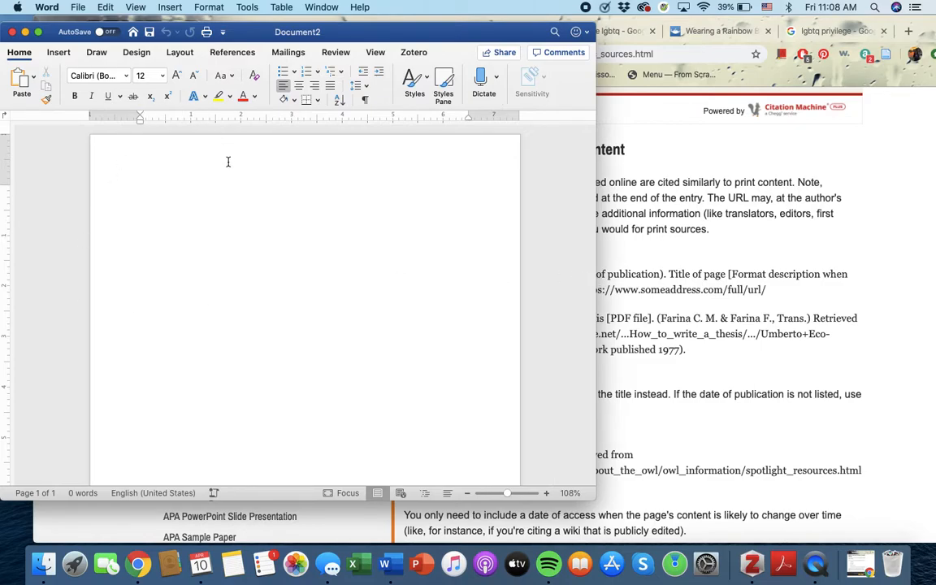
key("super+e")
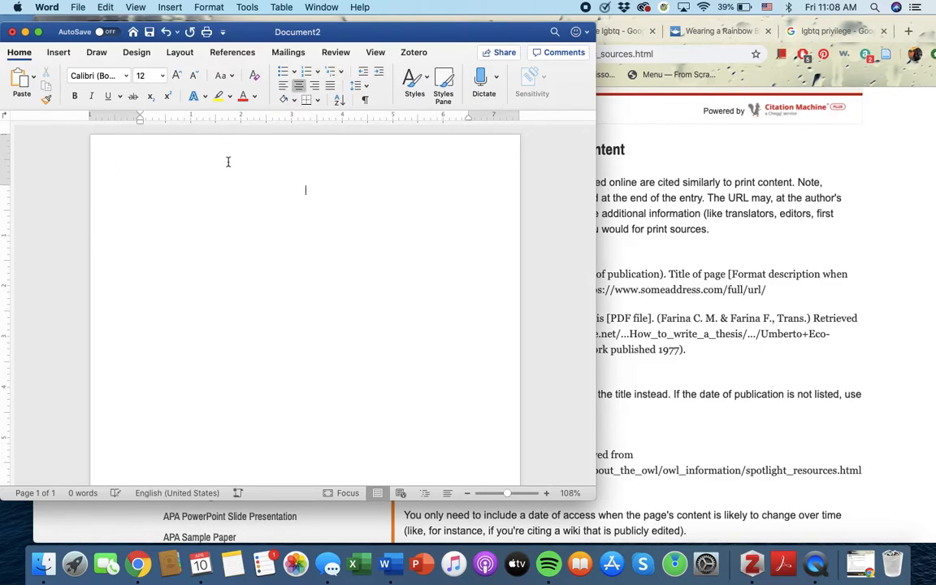
left_click(127, 78)
left_click(134, 182)
left_click(365, 87)
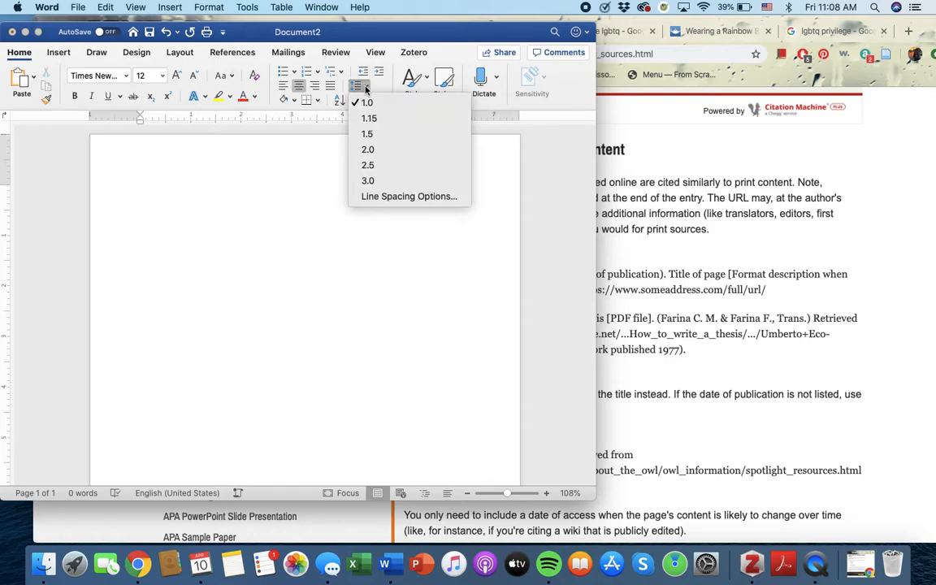
left_click(370, 152)
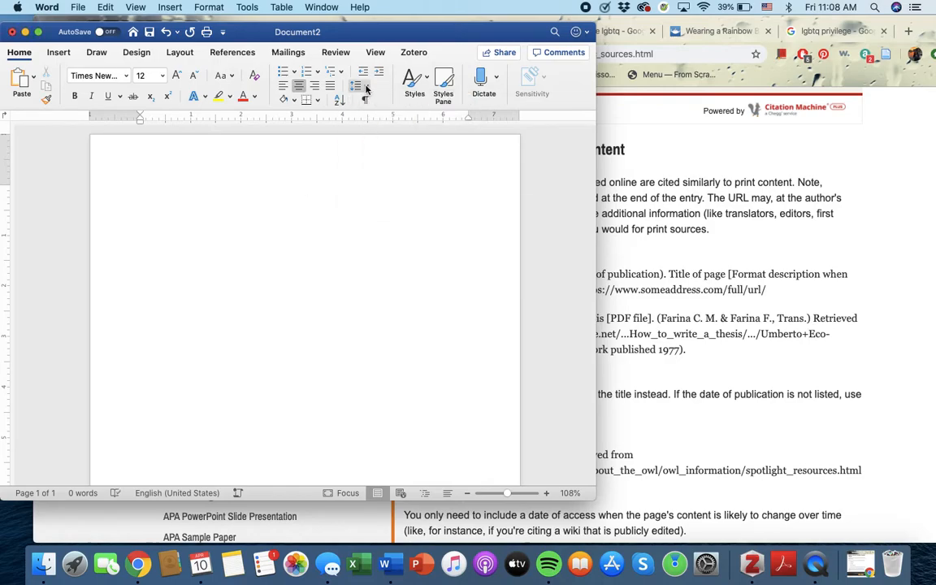
type("References")
key("Return")
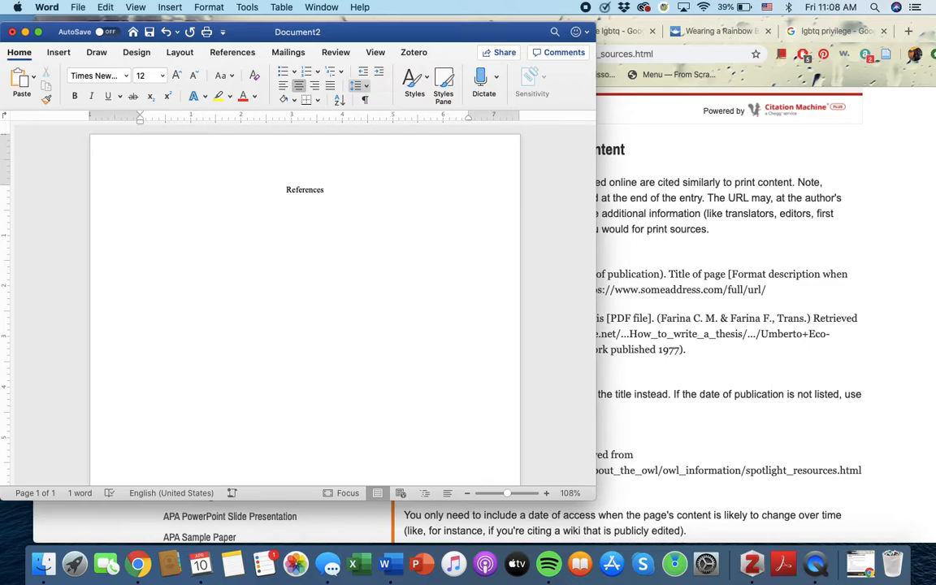
Left-align the line below the References heading and give it a 0.5" hanging indent with double spacing
key("super+l")
left_click(365, 85)
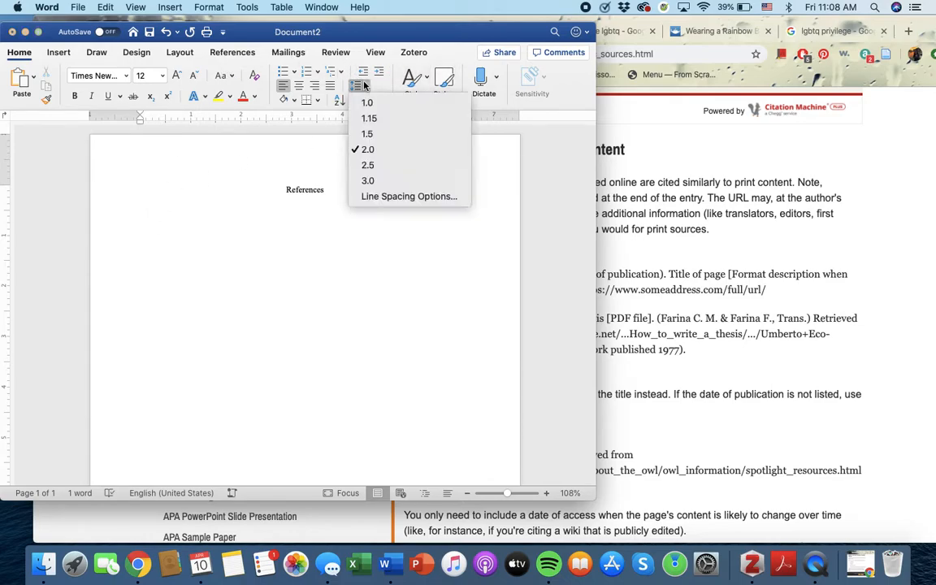
left_click(366, 196)
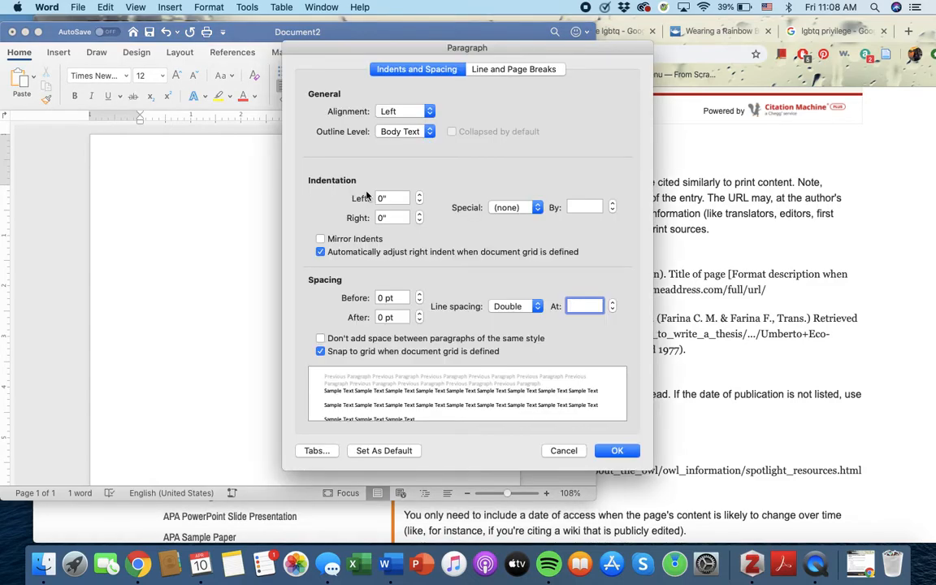
left_click(534, 206)
left_click(524, 231)
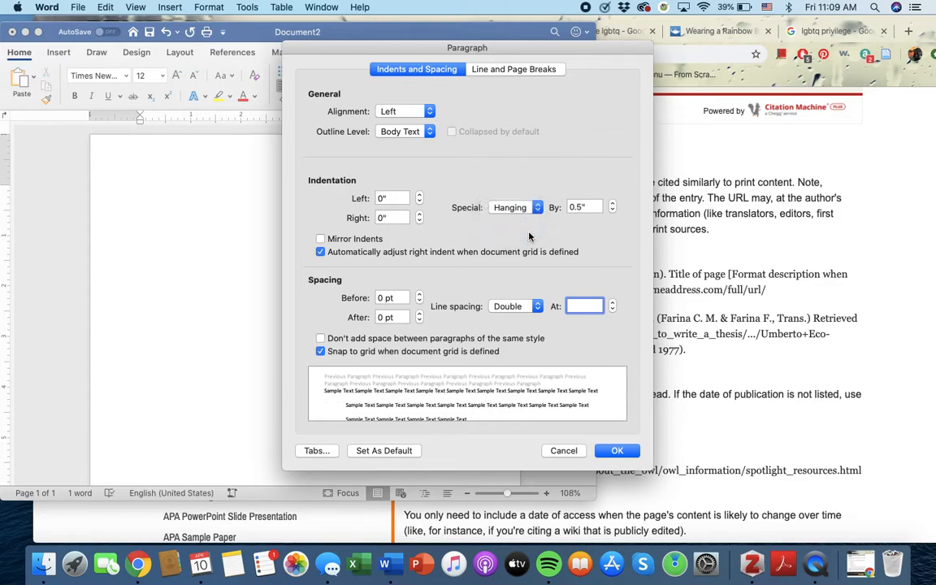
left_click(614, 450)
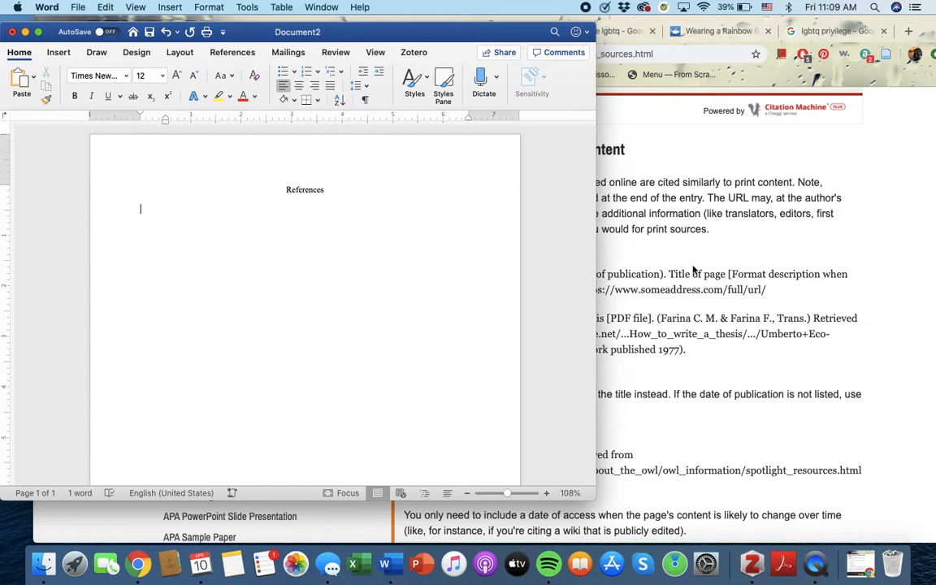
Switch to the library's result list for "lgbtq privilege" in Chrome and look through the listed articles
left_click(695, 271)
left_click(212, 31)
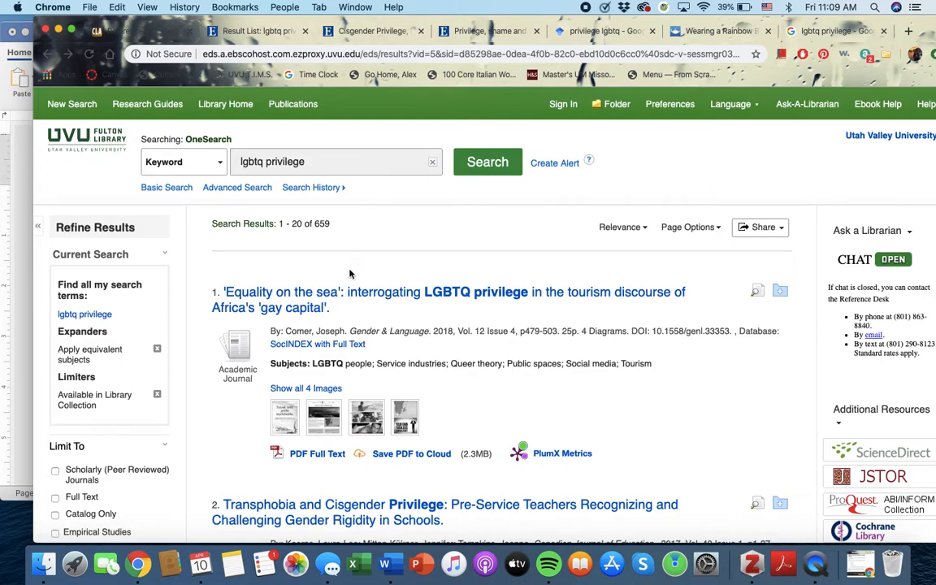
scroll(455, 341, "down", 3)
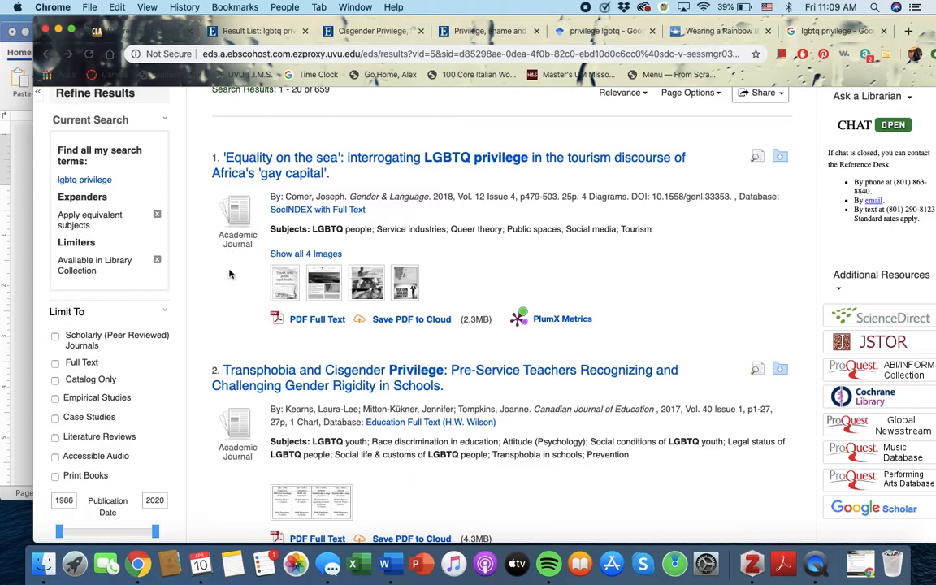
scroll(233, 457, "down", 6)
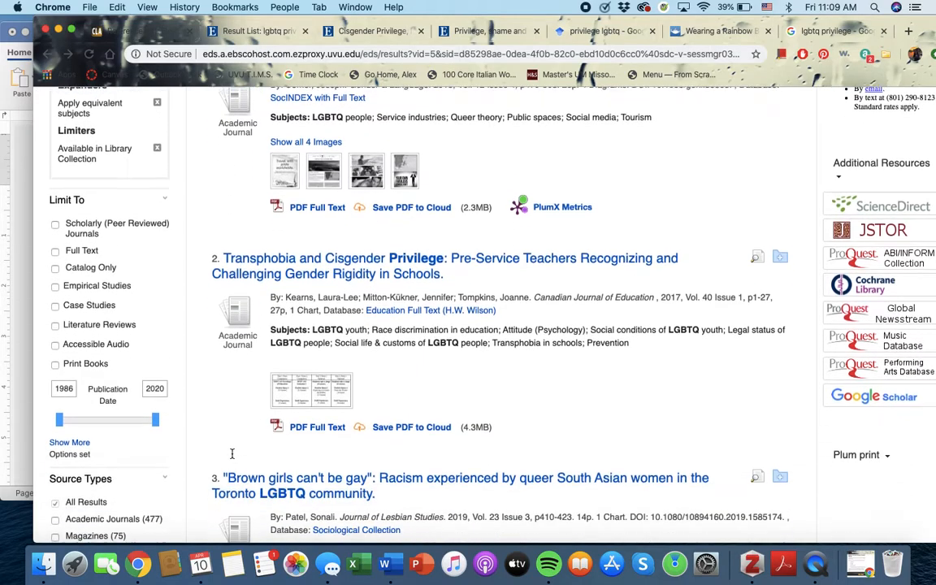
scroll(235, 470, "down", 5)
scroll(228, 438, "down", 4)
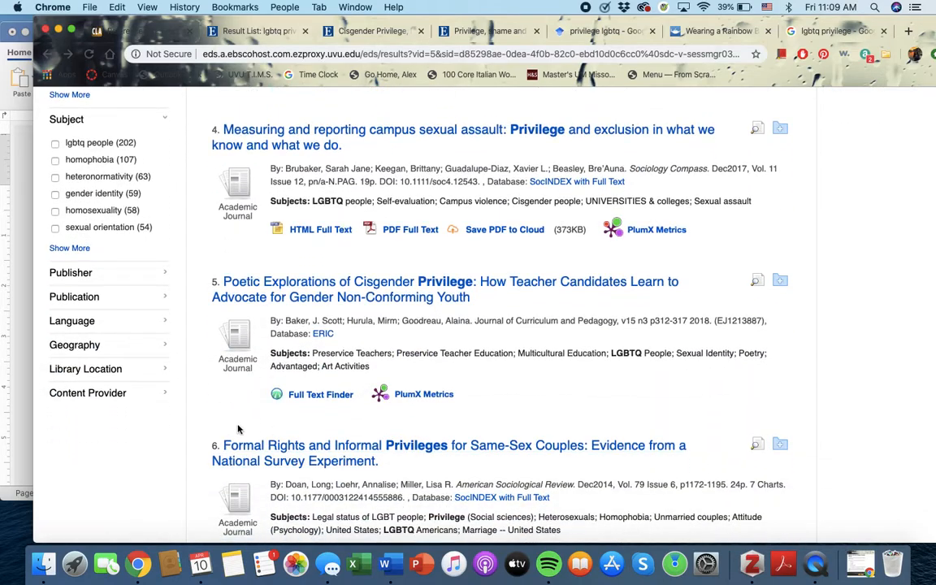
Look through the remaining "lgbtq privilege" results and switch to the record of the article on cisgender privilege and intersectionality
scroll(246, 494, "down", 8)
scroll(248, 498, "down", 5)
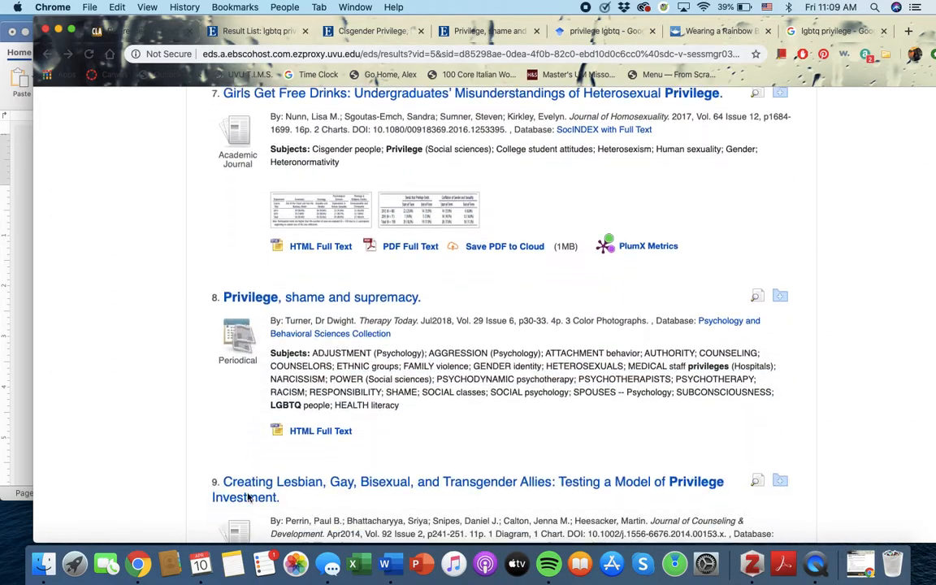
scroll(248, 498, "up", 2)
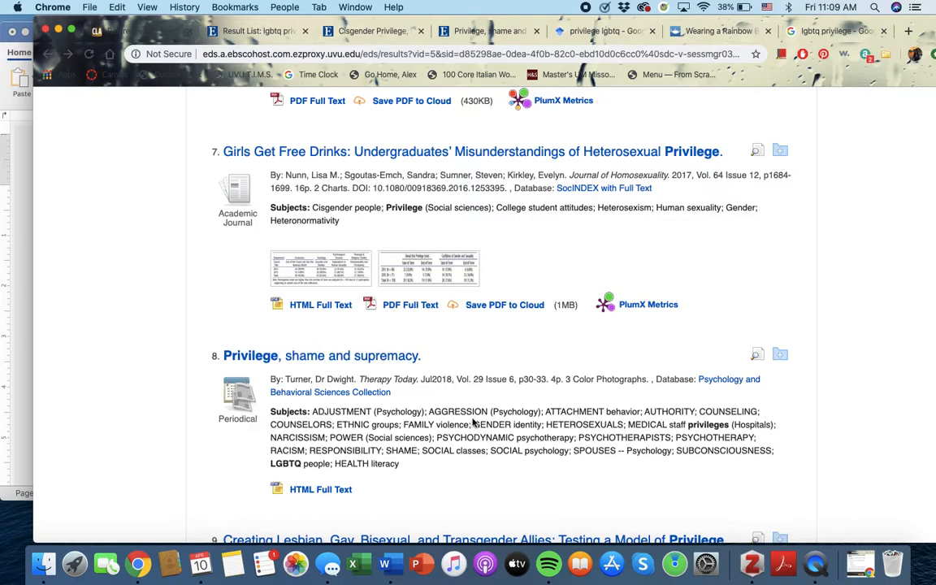
scroll(474, 422, "up", 10)
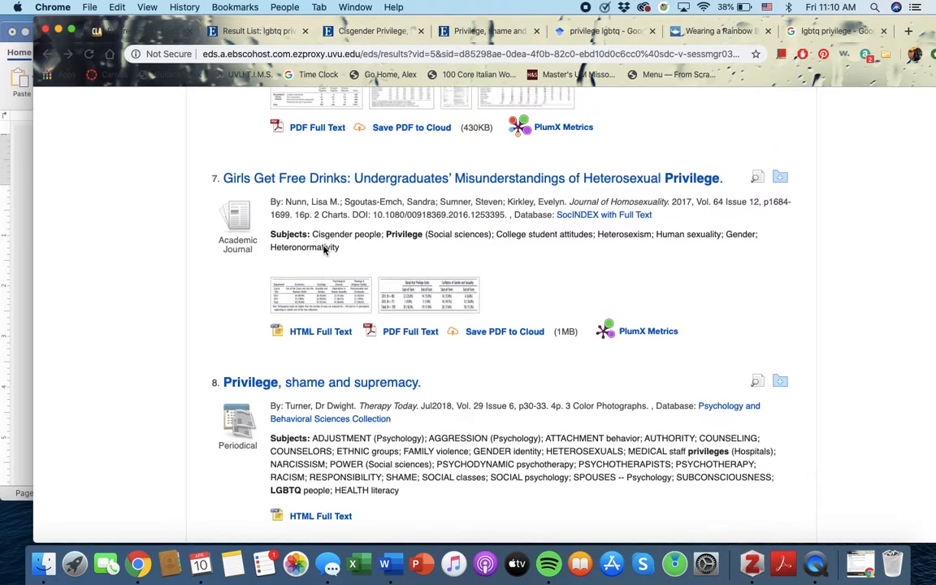
left_click(343, 32)
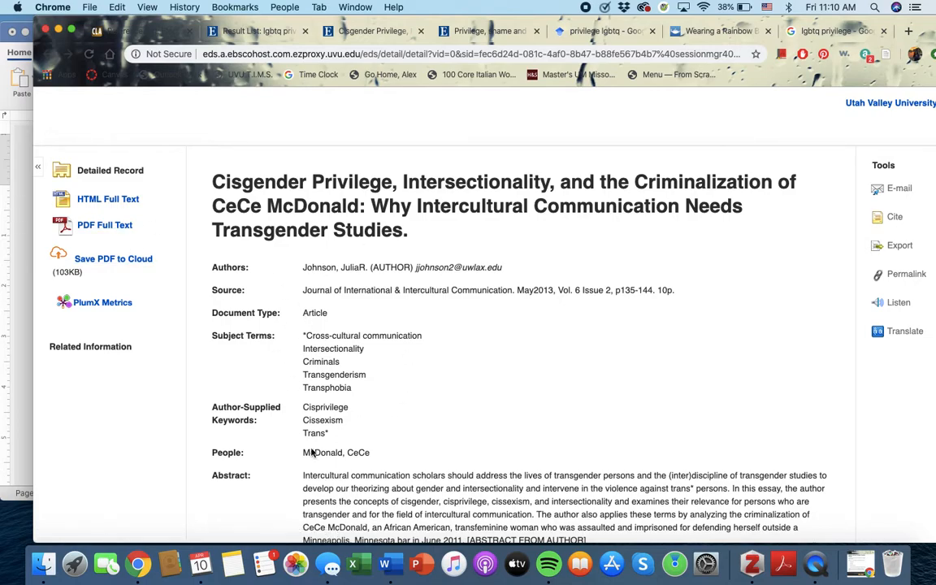
Place the Word document and the Chrome article record side by side in split view, with each taking about half the screen
key("ctrl+Up")
left_click_drag(680, 150, 795, 37)
left_click_drag(454, 253, 737, 45)
left_click(736, 45)
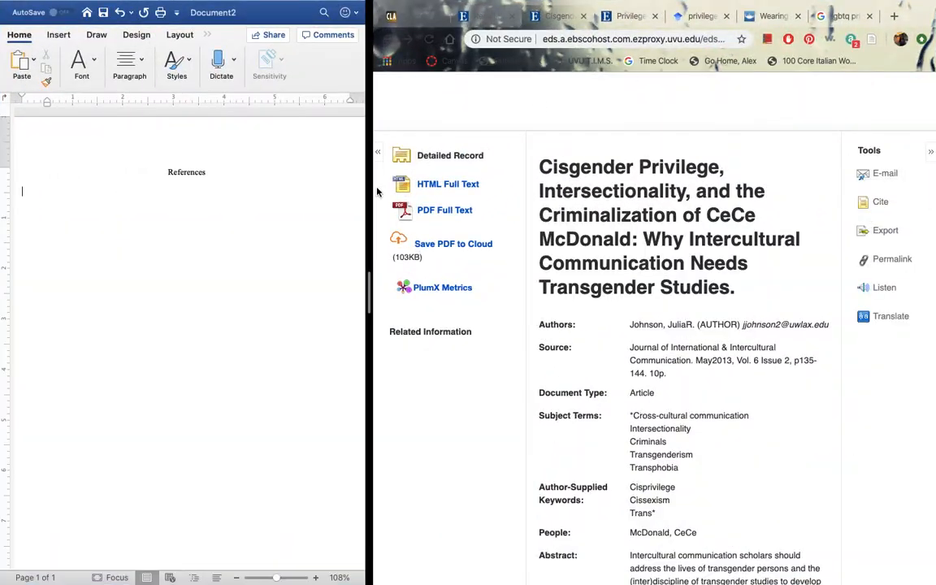
left_click_drag(368, 265, 470, 263)
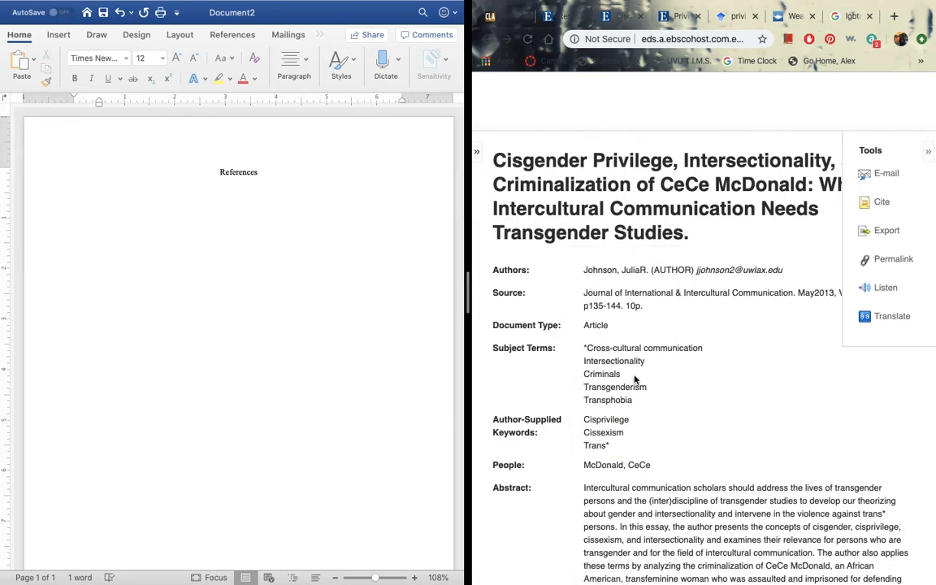
Start the first reference below the References heading with the author's surname and initials, followed by an opening parenthesis
left_click(119, 207)
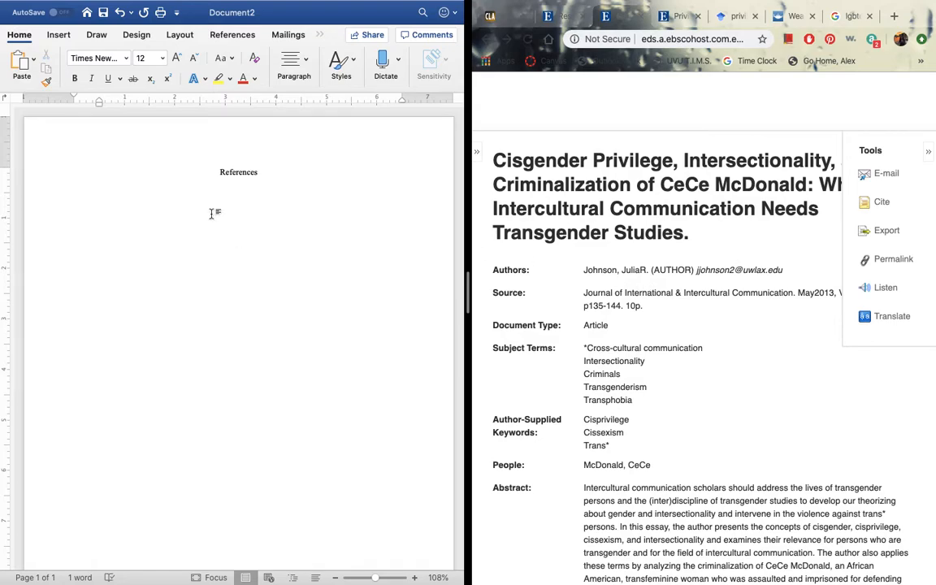
type("Johnson, J.R. (")
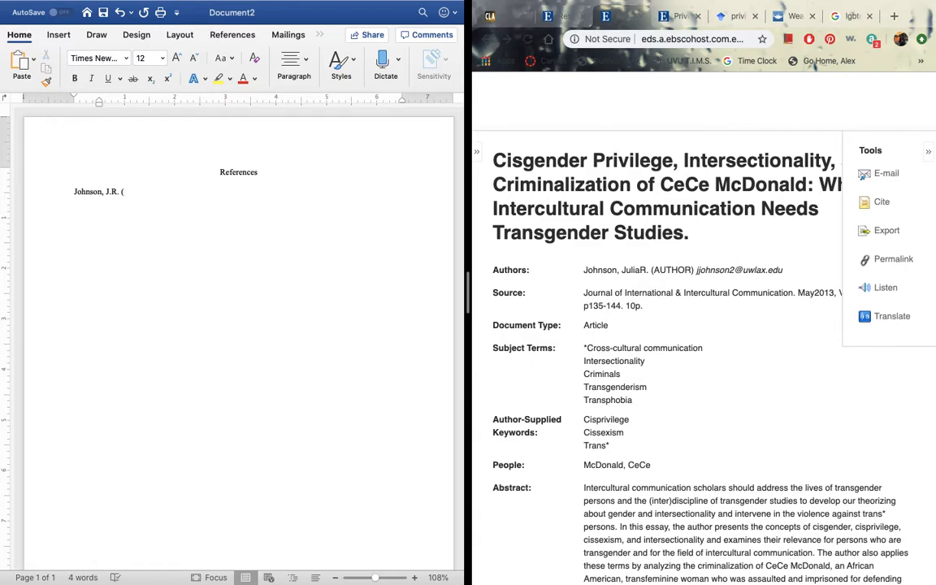
Examine the Purdue OWL electronic sources page for the citation format of an online periodical article with a DOI assigned
left_click(516, 20)
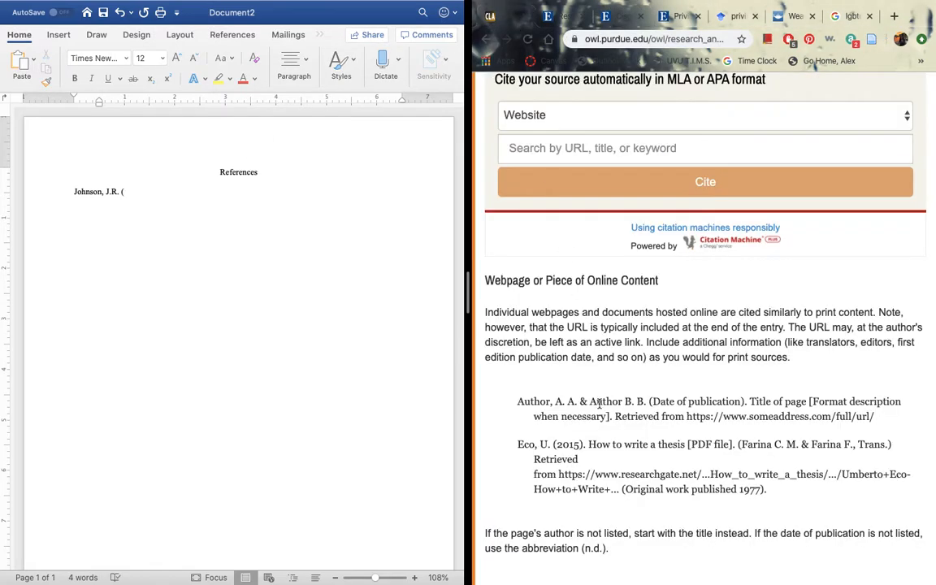
scroll(598, 404, "down", 8)
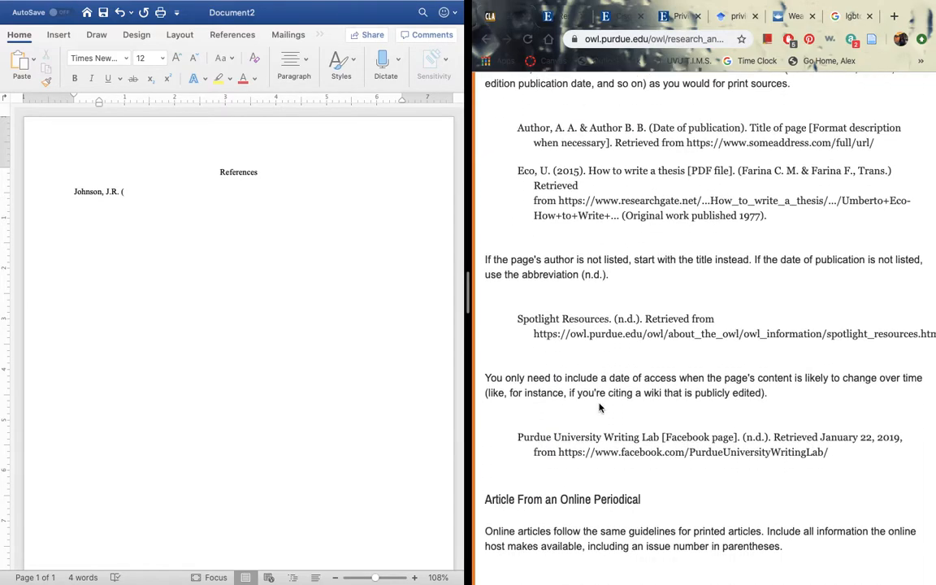
scroll(599, 404, "down", 2)
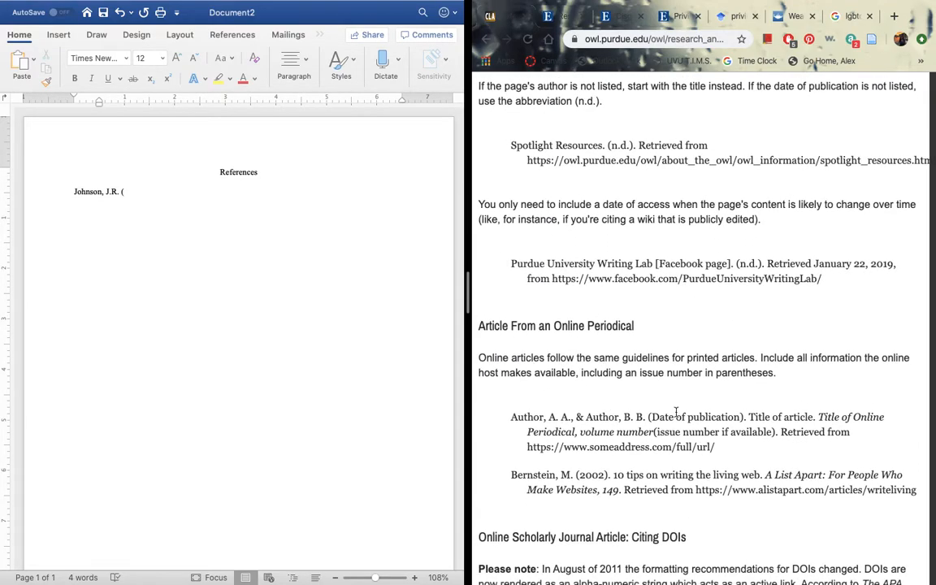
scroll(636, 418, "down", 2)
scroll(636, 418, "down", 2)
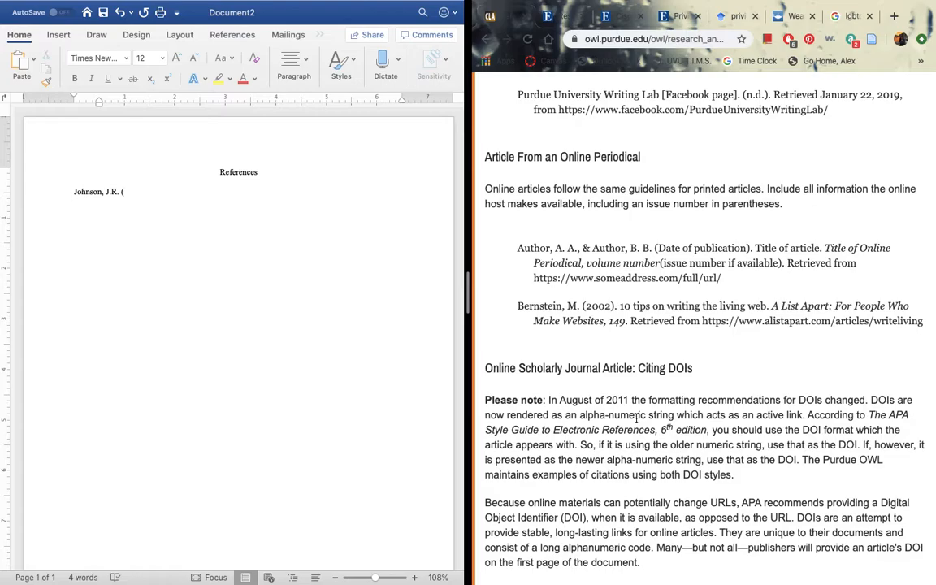
scroll(636, 418, "down", 4)
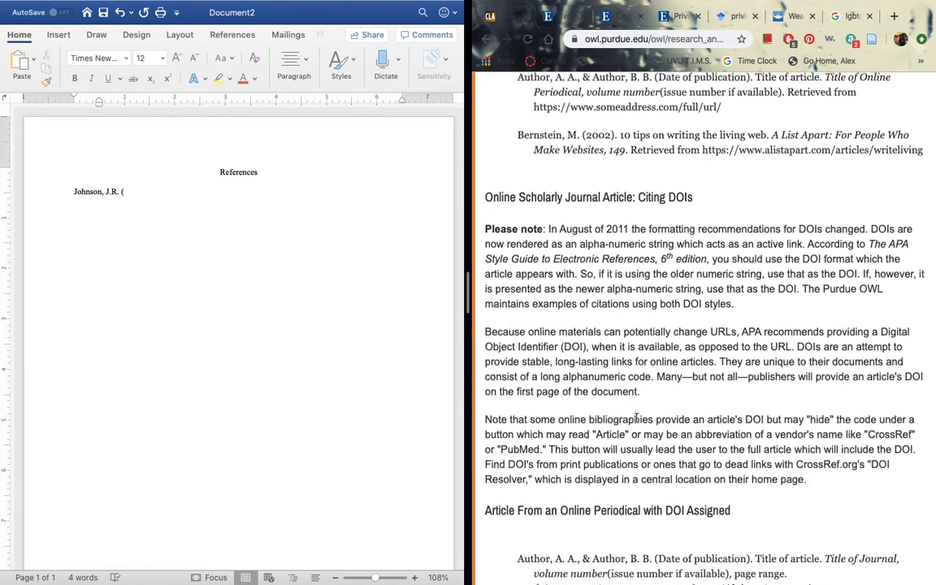
scroll(636, 419, "down", 1)
scroll(625, 436, "down", 6)
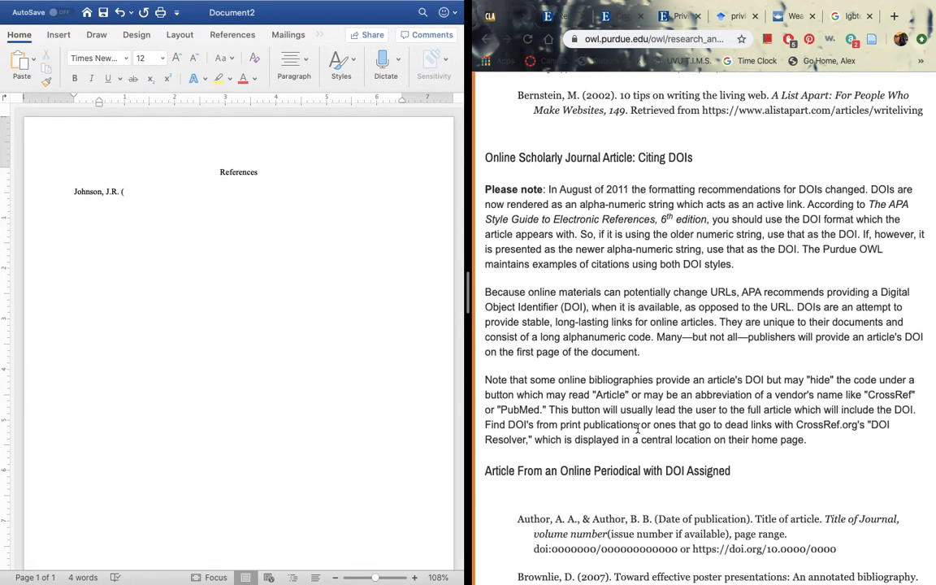
scroll(638, 433, "down", 5)
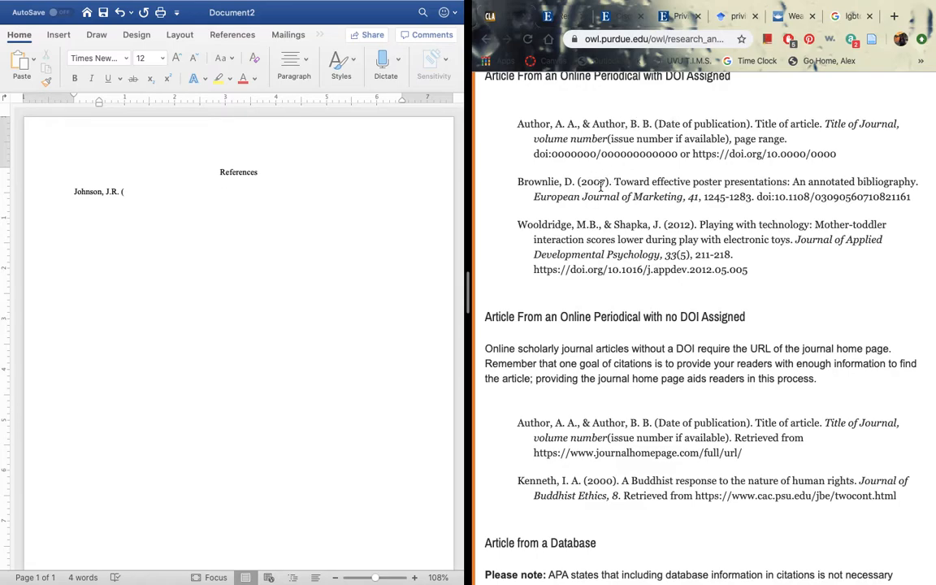
Return to the cisgender privilege article record, collapse its Tools pane, and complete the reference's date as "2013)."
left_click(619, 18)
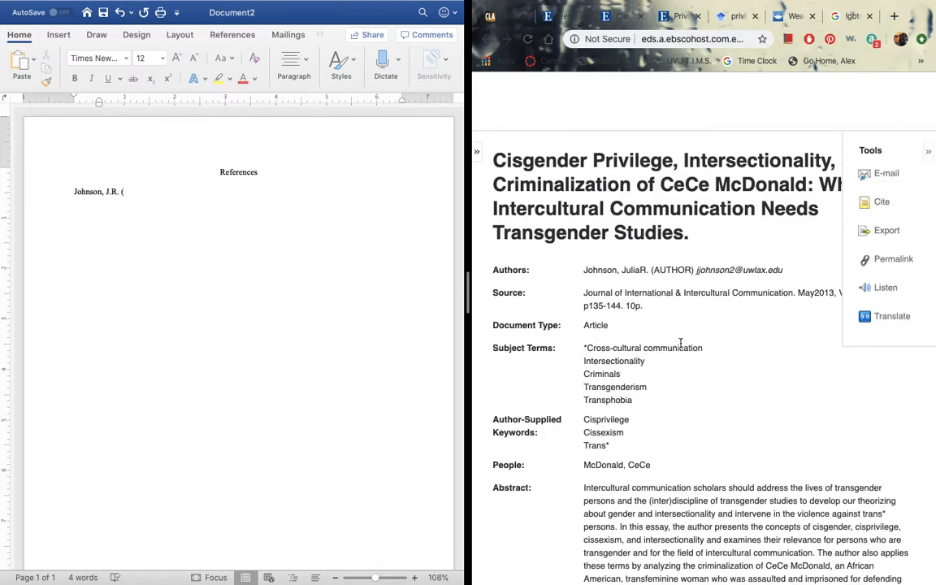
scroll(681, 343, "right", 3)
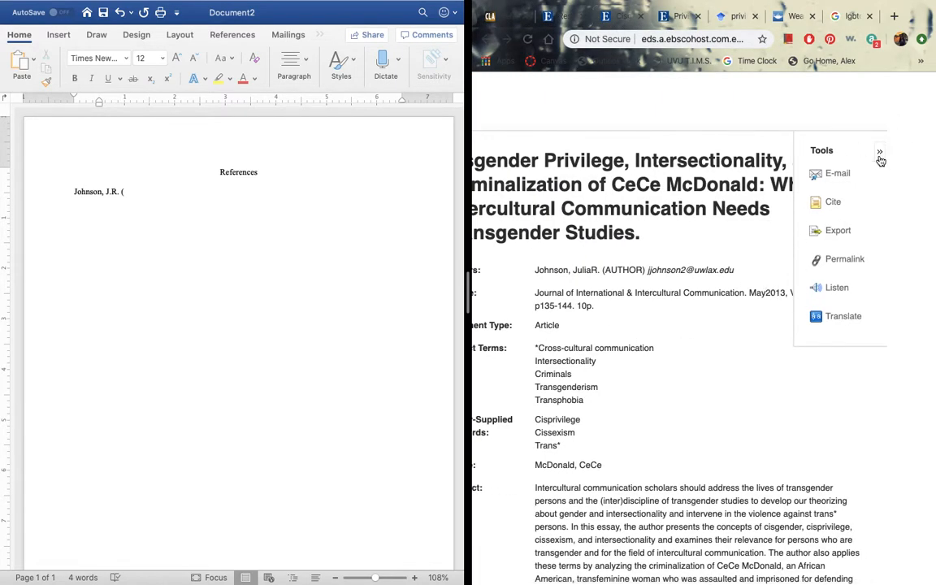
left_click(879, 154)
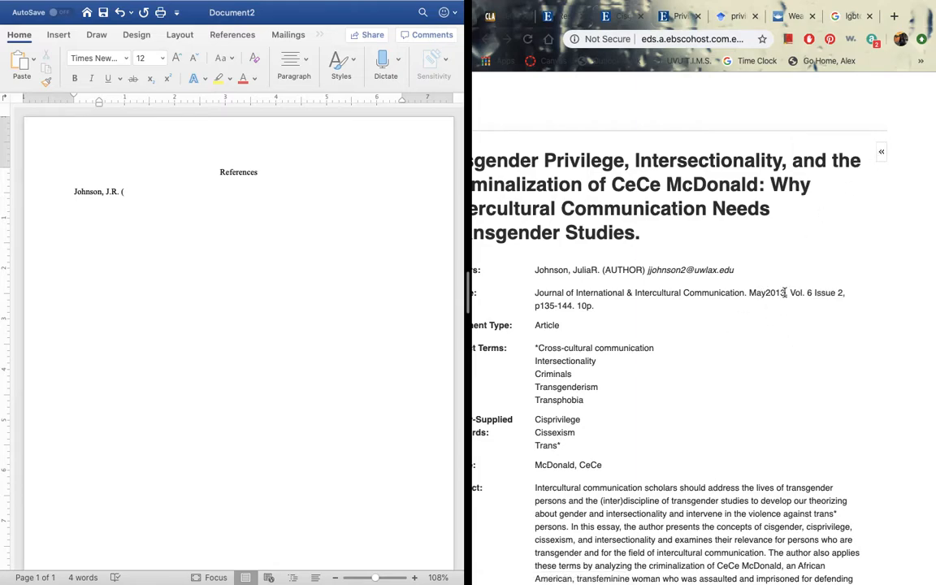
left_click(132, 197)
type("2013).")
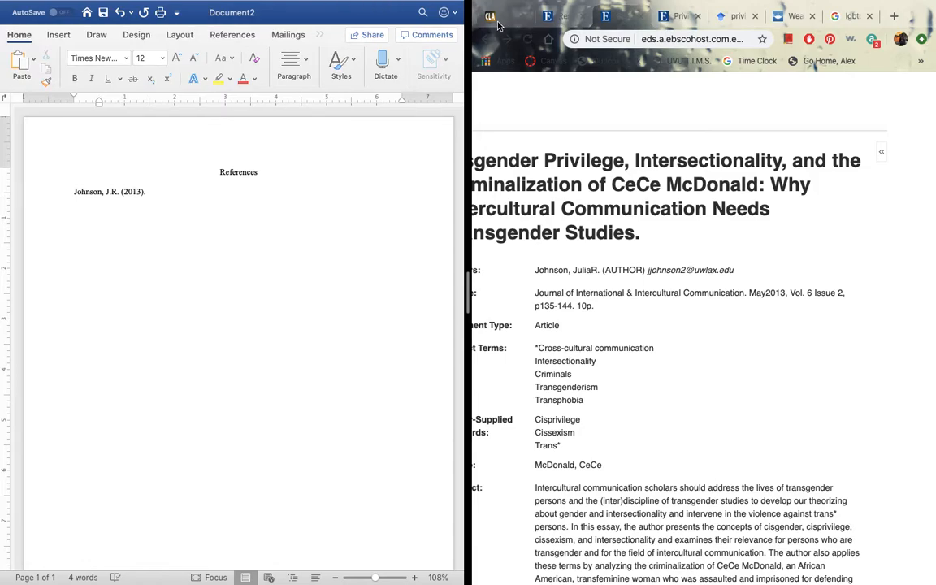
Check the DOI article format on Purdue OWL and begin the reference's article title with "Cisgender privilege, intersectionality, and the"
left_click(498, 21)
scroll(566, 417, "down", 1)
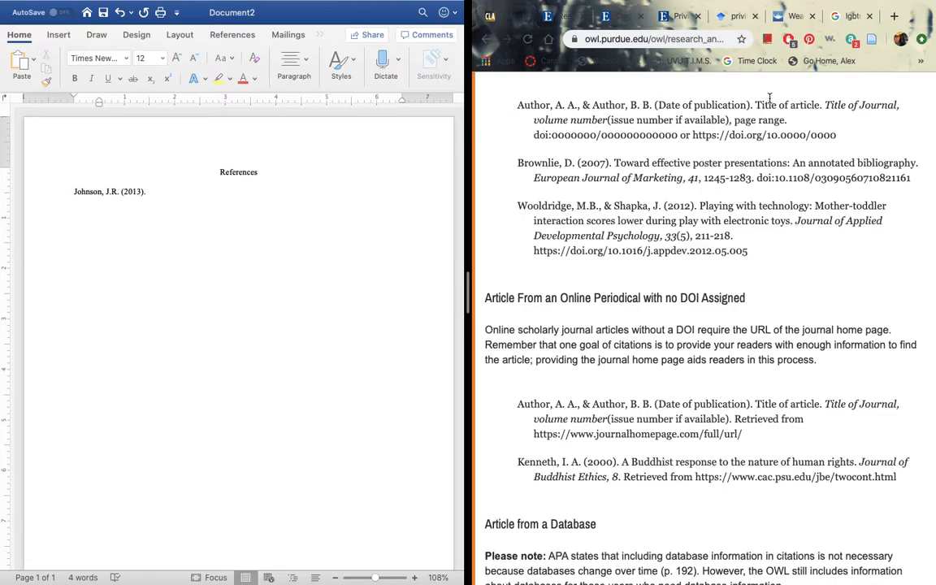
left_click(571, 18)
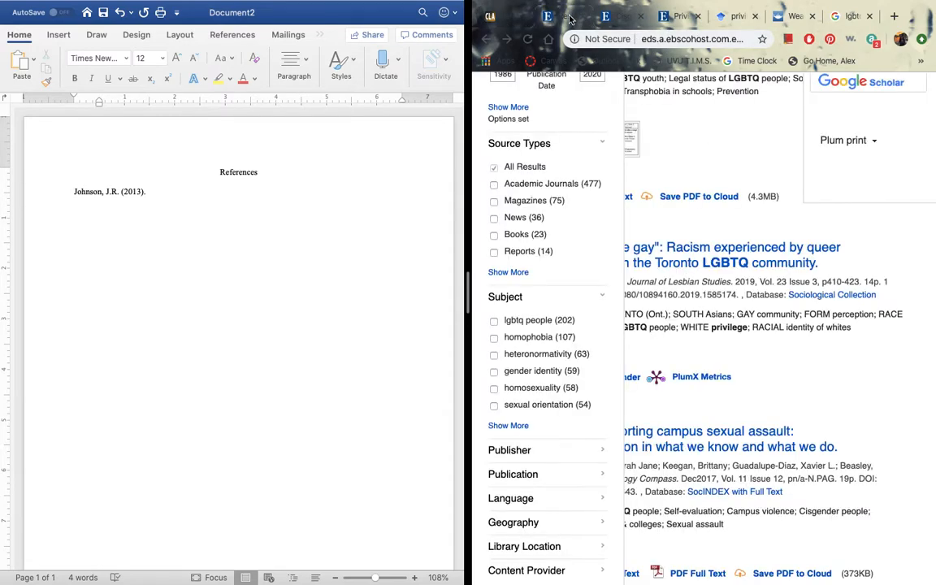
left_click(621, 19)
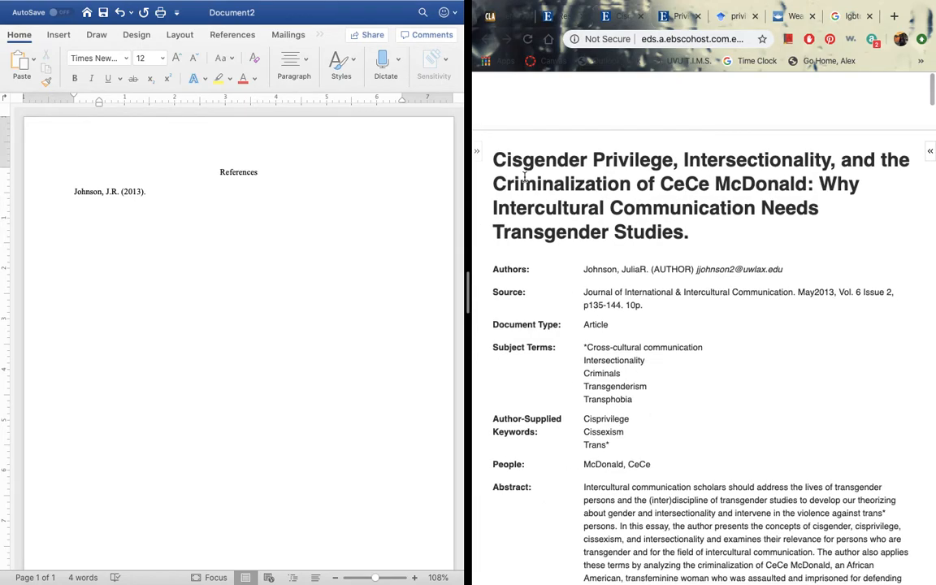
left_click(198, 192)
type("Cisgender")
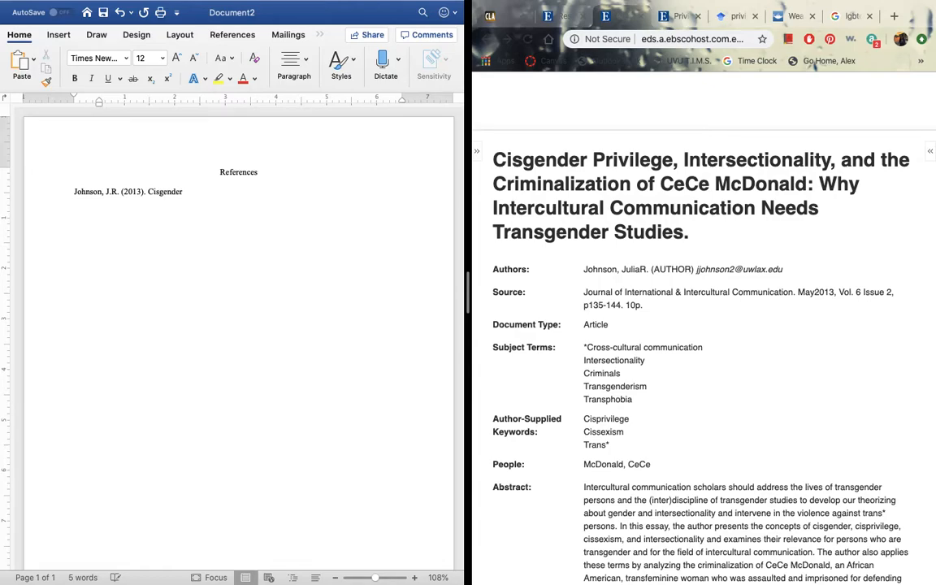
type(" privilege, intersectionality, and the")
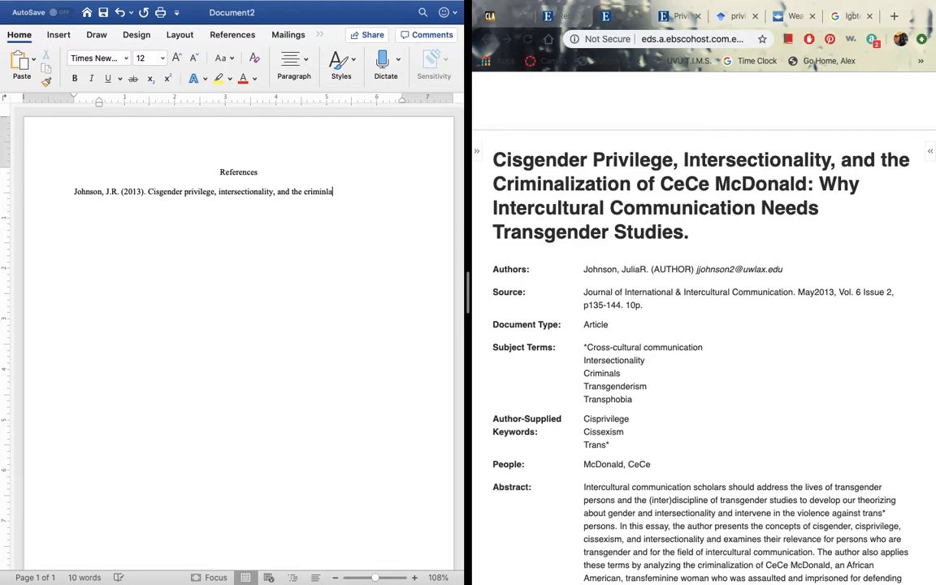
Complete the article title from "criminalization of" to "Why intercultural communication needs transgender studies.", correcting the misspelled surname
type("criminalization of CeCe Mc.D")
key("BackSpace")
key("BackSpace")
type("Donals: Why intercultural communication ne")
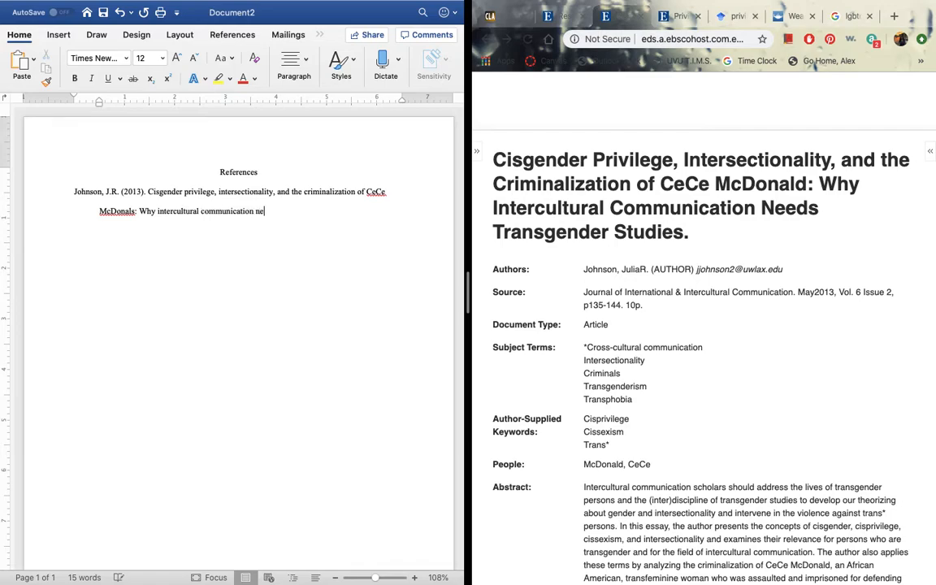
type("eds transgender studies.")
left_click(135, 209)
key("BackSpace")
type("d")
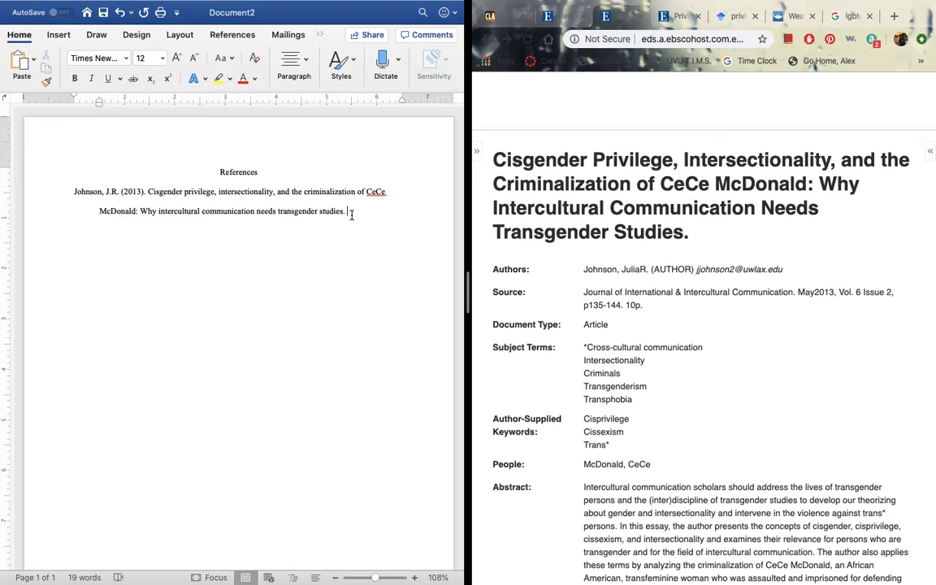
Check on Purdue OWL how a journal title is styled, and highlight the journal name in the article record's source line
left_click(506, 18)
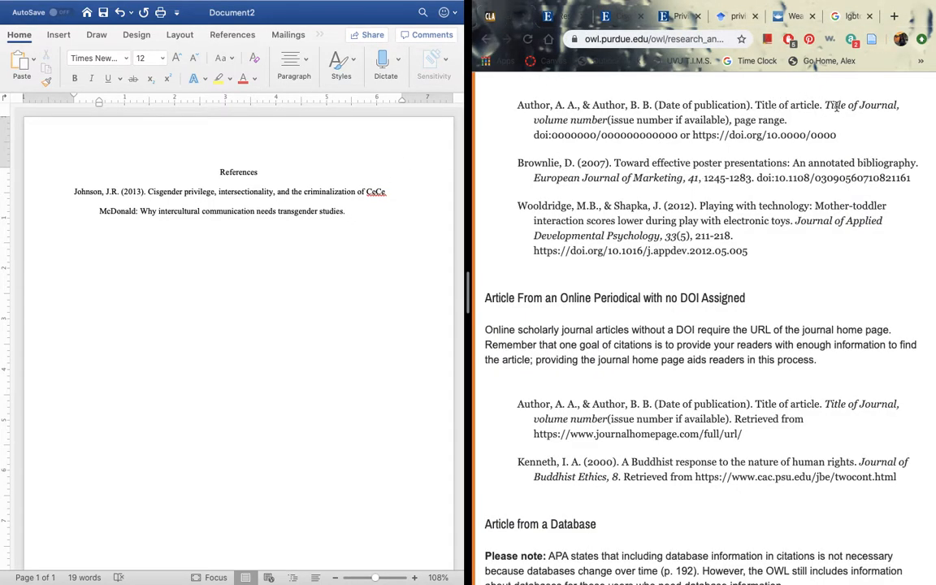
left_click(561, 18)
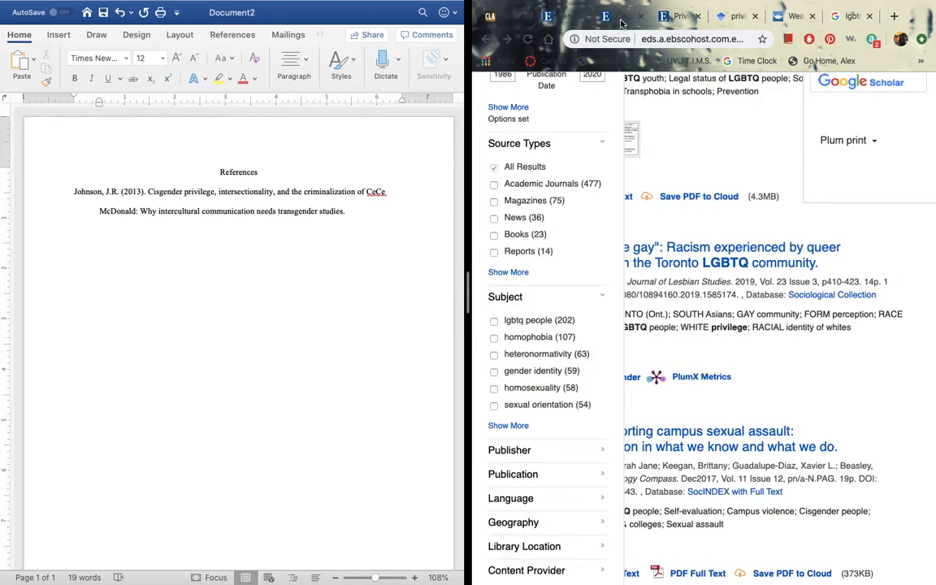
left_click(630, 23)
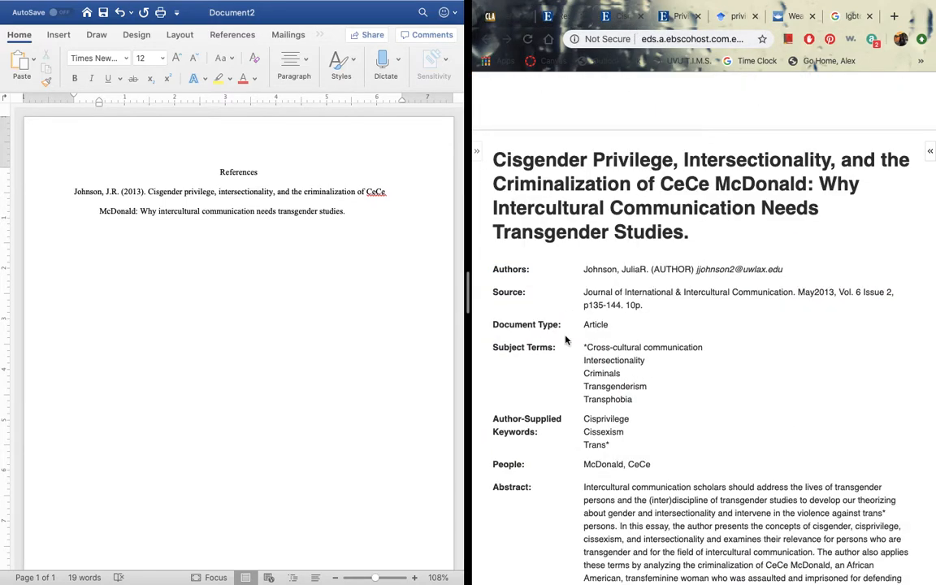
scroll(566, 340, "down", 1)
left_click_drag(582, 277, 793, 276)
Add the journal title "Journal of International & Intercultural Communication." in italics after the article title
left_click(354, 213)
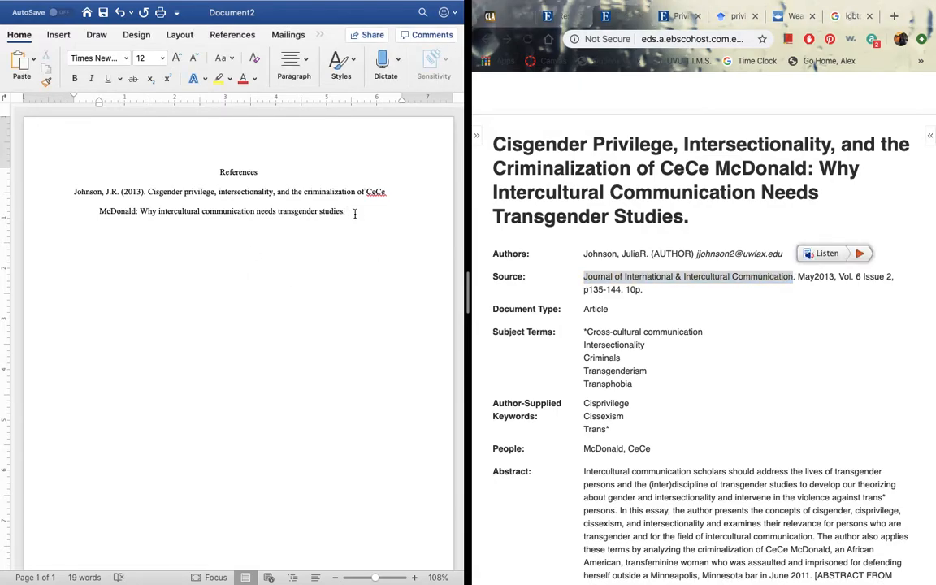
key("super+i")
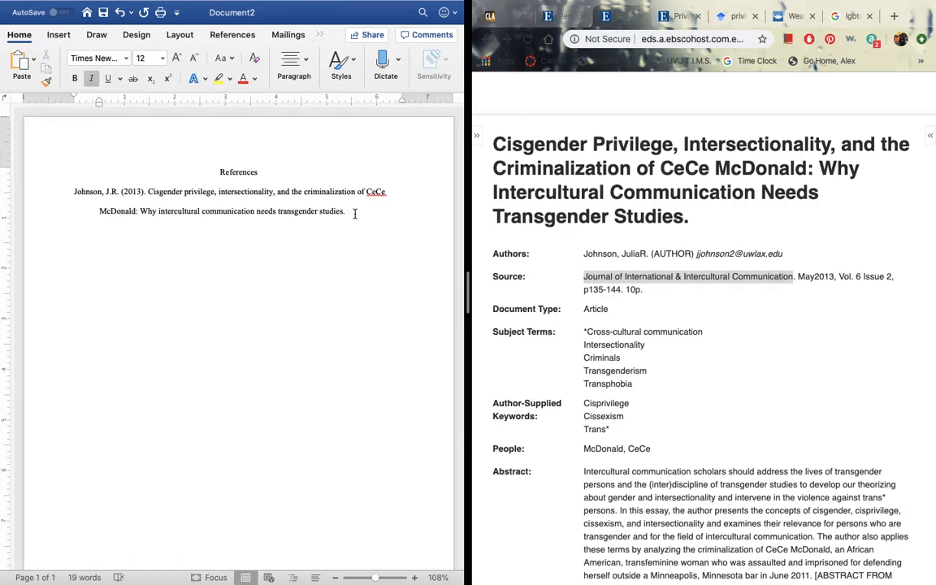
type("Journal of")
type(" Internation")
type("al ")
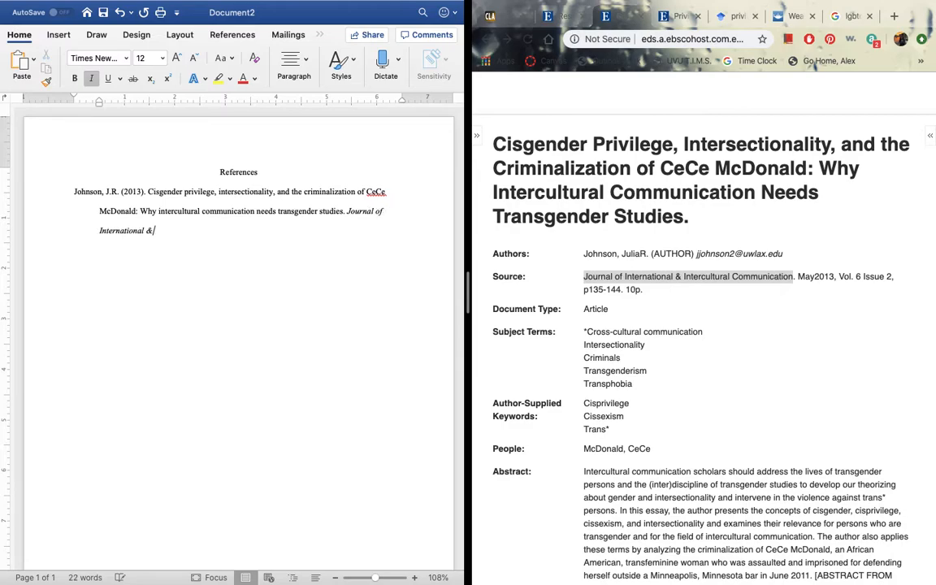
type("& Interculture")
type("l Communication.")
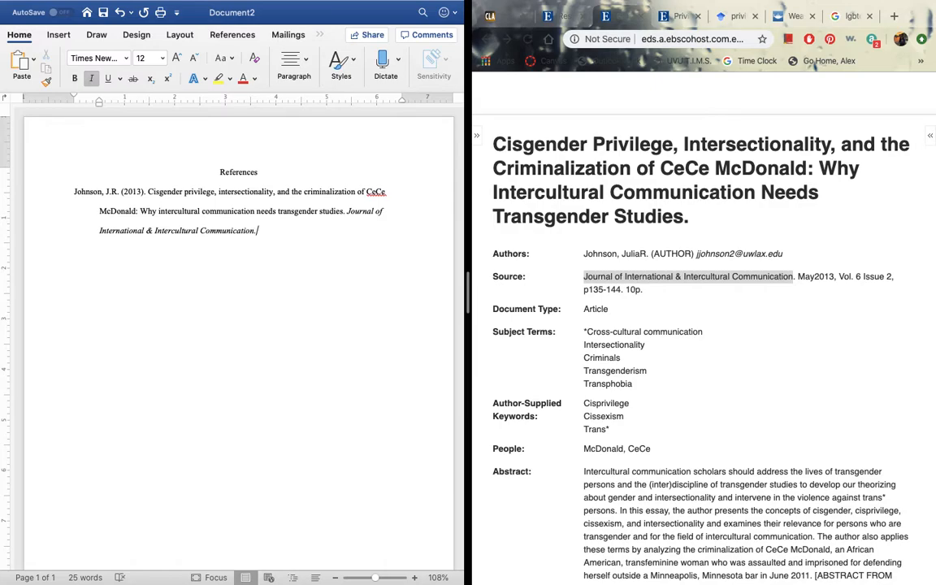
Check the punctuation in the Purdue OWL article format and replace the period after the journal title with a comma
type("n")
left_click(515, 12)
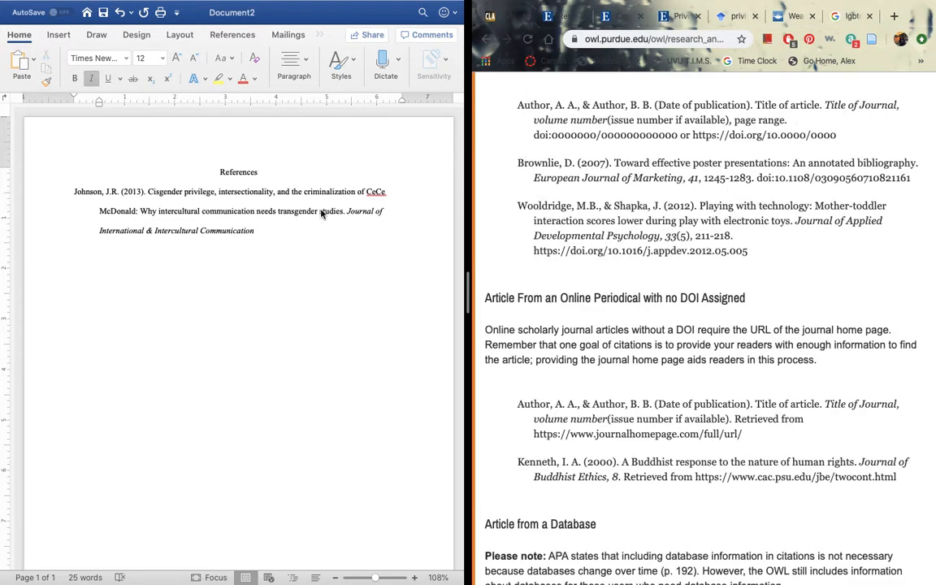
left_click(293, 233)
type(".")
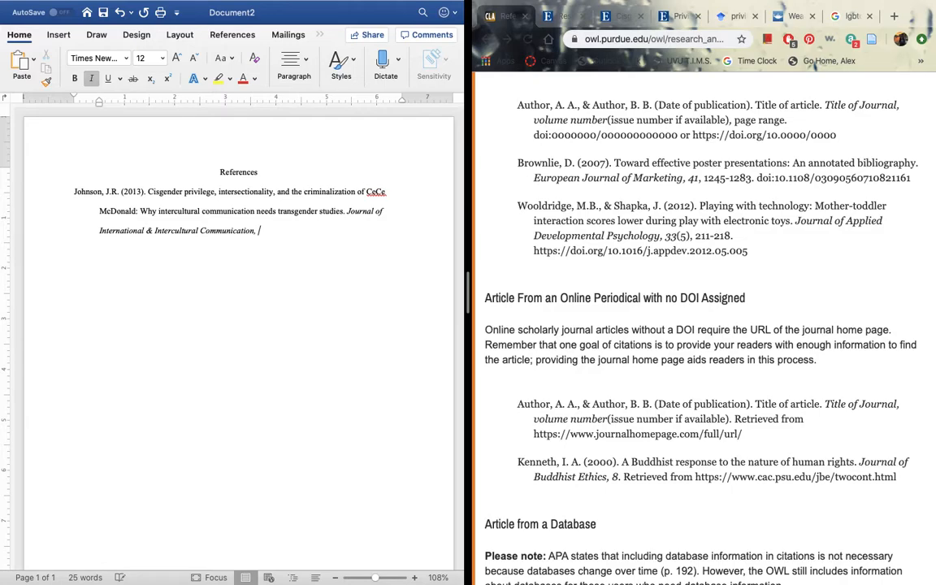
Add the volume and issue "6(2)" from the article record after the journal title, with only the volume number in italics
left_click(624, 20)
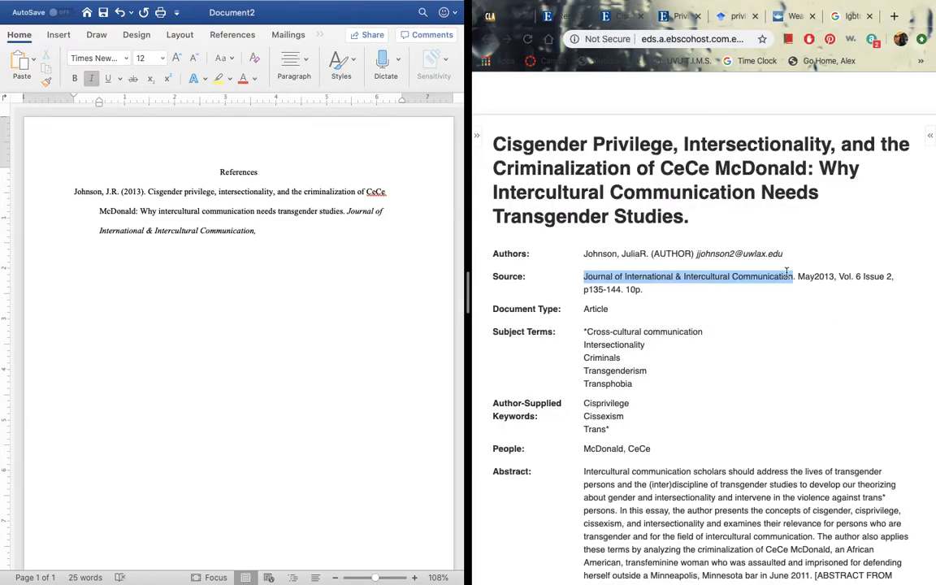
left_click(284, 240)
type("6")
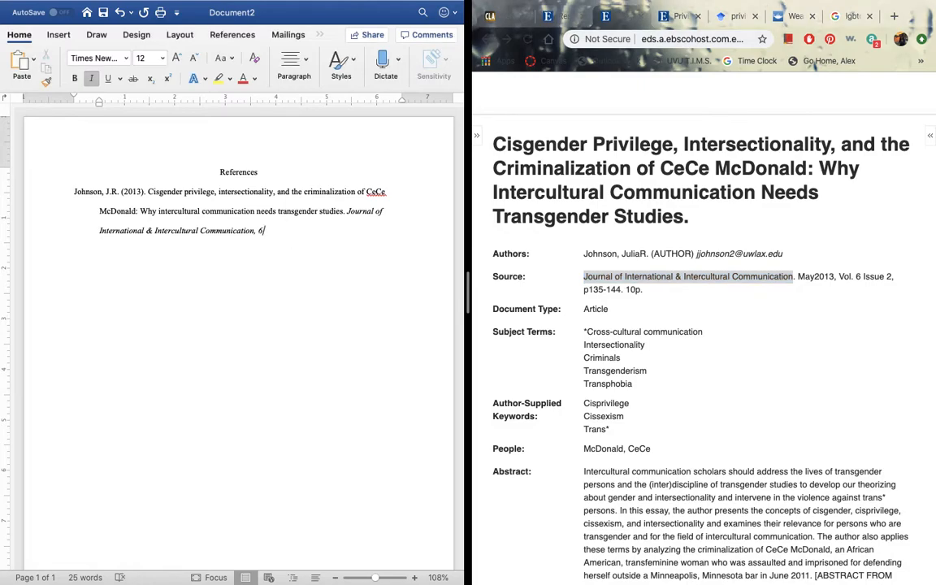
key("super+i")
type("(2")
Check the page range format on Purdue OWL and add ", p.135-144." after the issue number
left_click(511, 18)
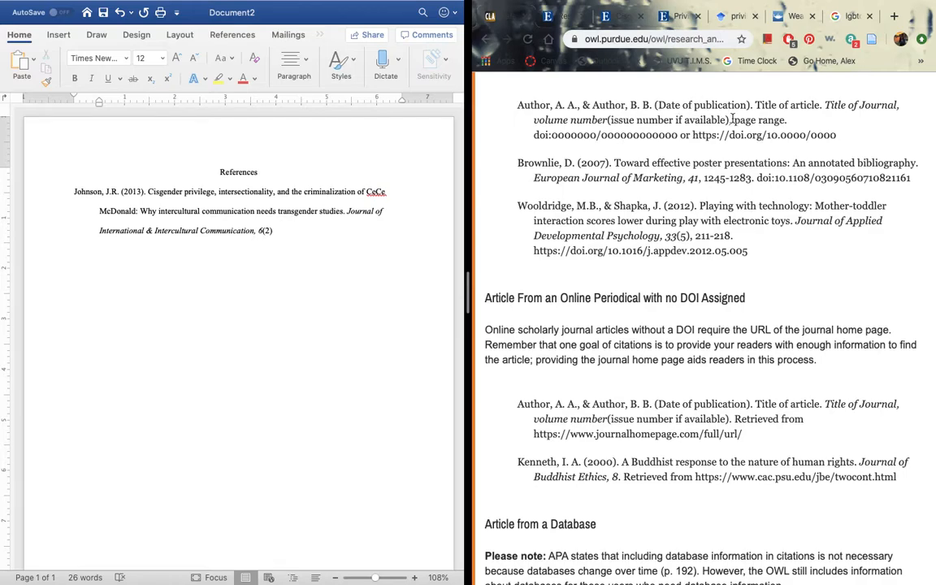
left_click(613, 17)
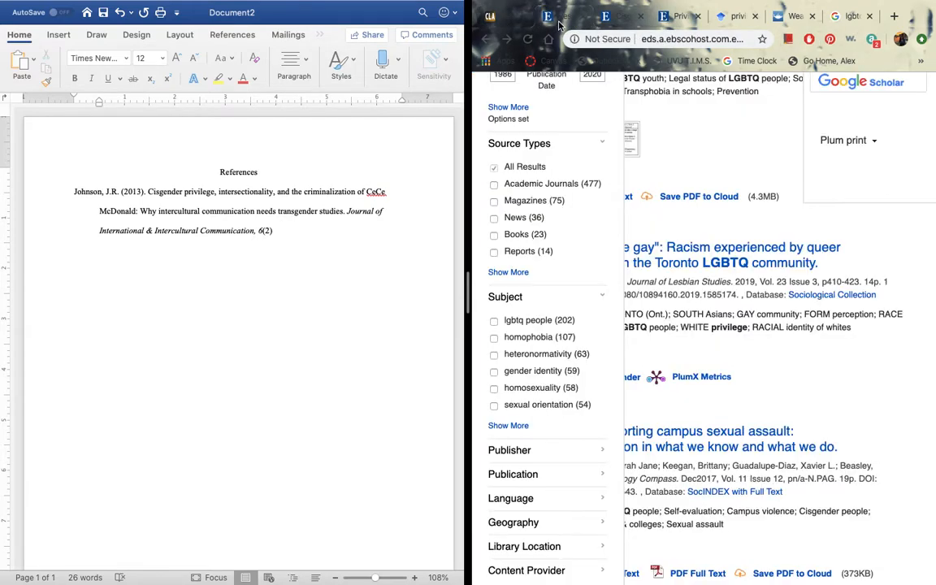
left_click(563, 18)
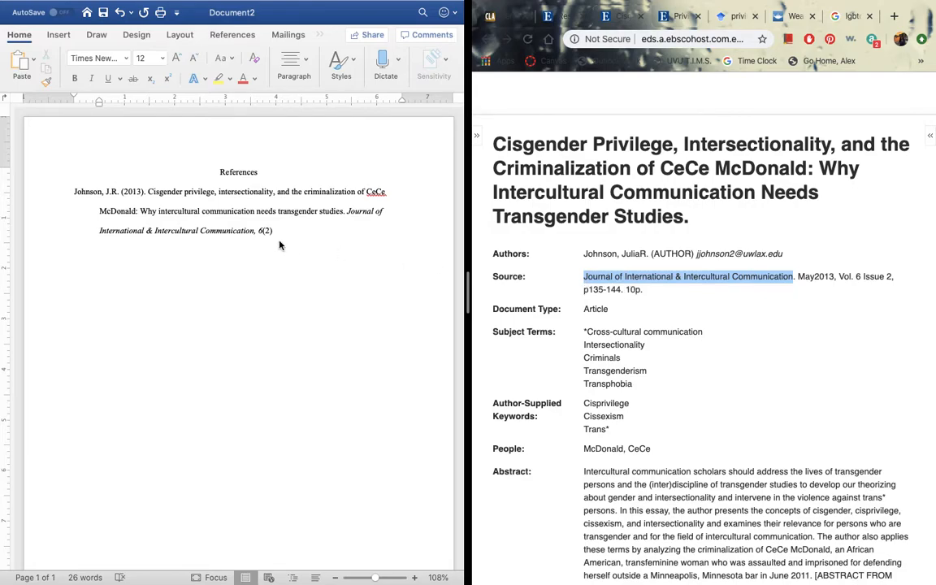
left_click(297, 230)
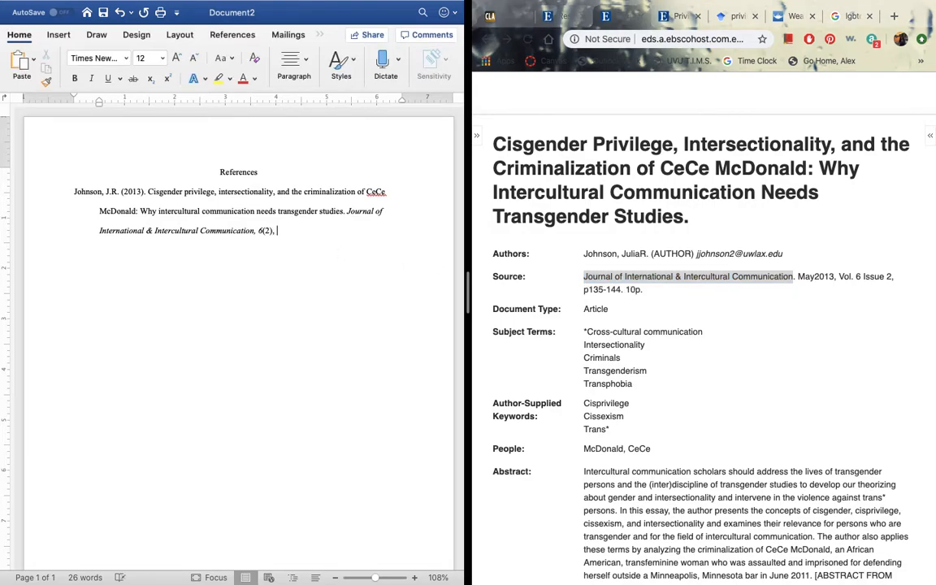
type(", p. 135-144.")
Look up the DOI in the article's detailed record and see where it appears in the PDF full text
left_click(615, 347)
scroll(615, 347, "down", 1)
scroll(615, 346, "down", 10)
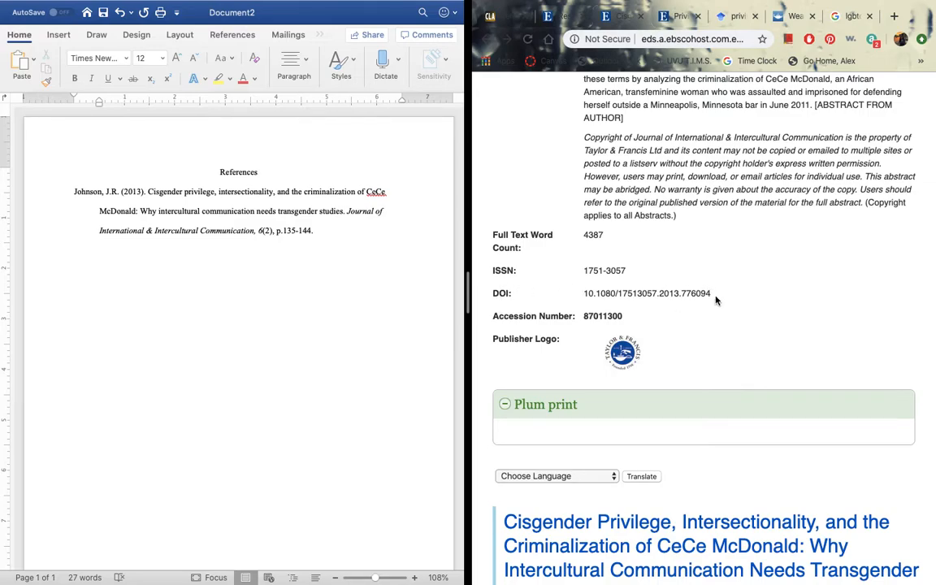
scroll(715, 300, "up", 10)
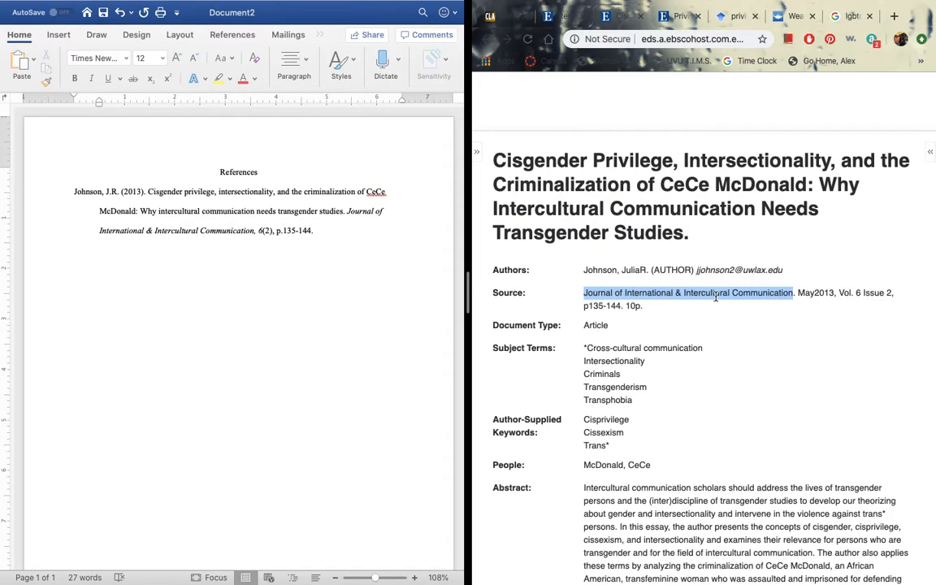
mouse_move(478, 155)
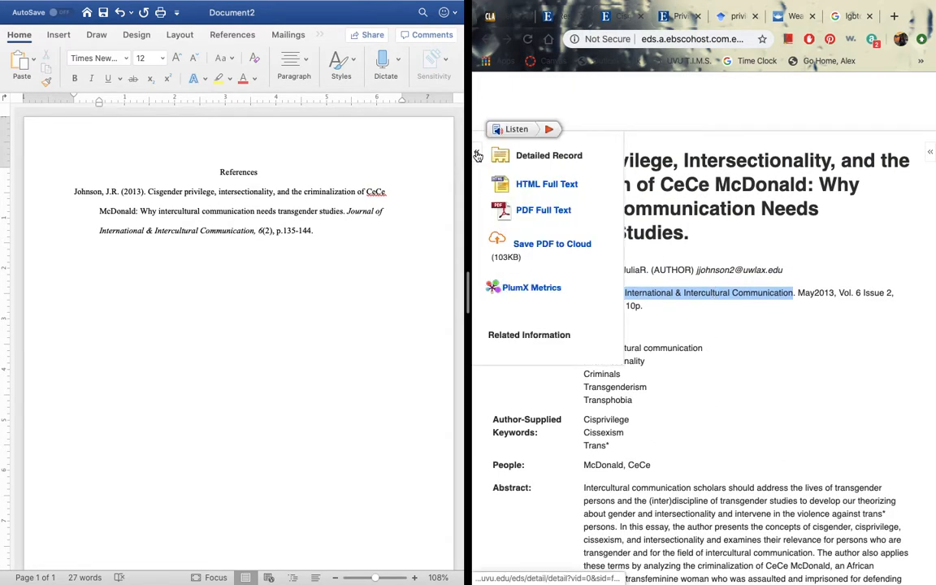
left_click(538, 211)
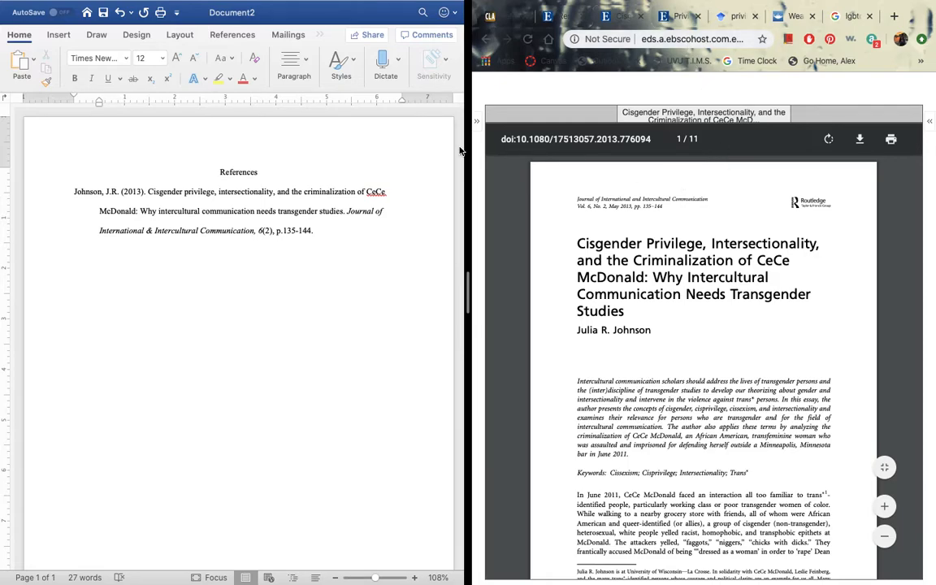
left_click(477, 124)
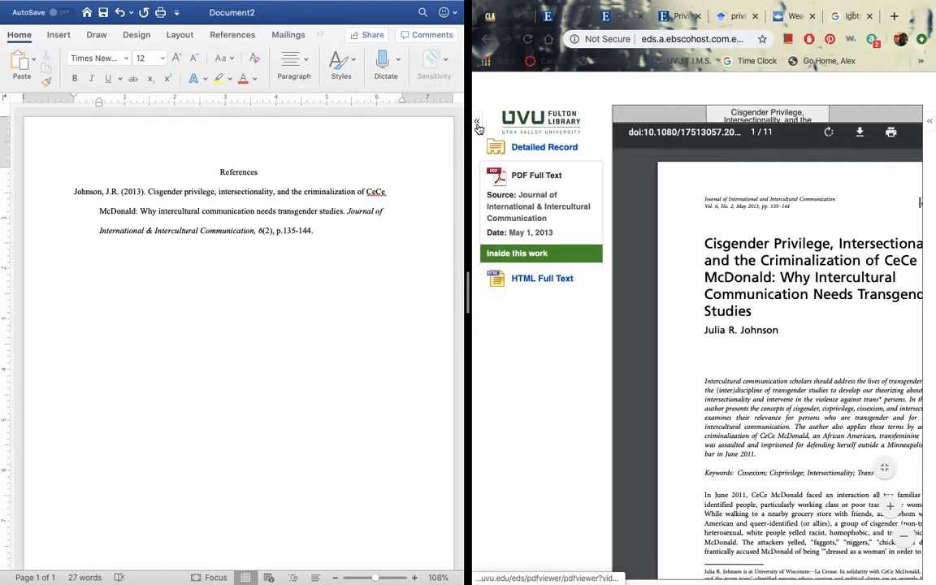
left_click(477, 123)
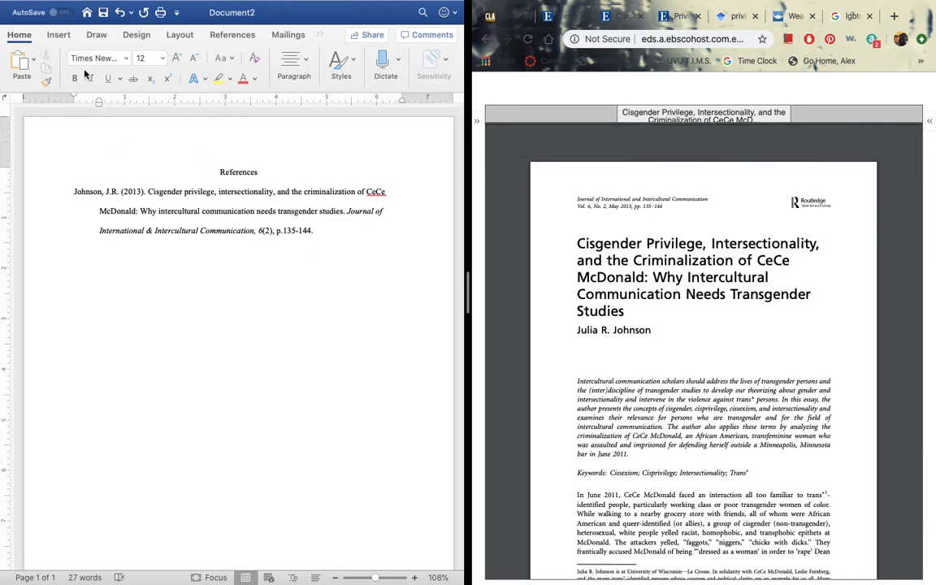
Return from the PDF full text to the article's detailed record and go to its DOI field
left_click(479, 124)
left_click(477, 124)
left_click(476, 123)
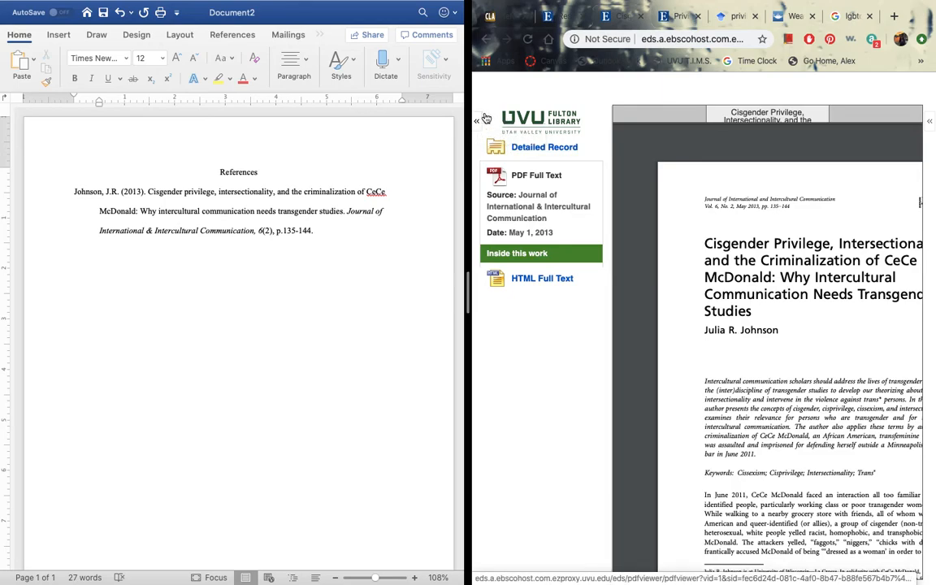
scroll(593, 211, "left", 5)
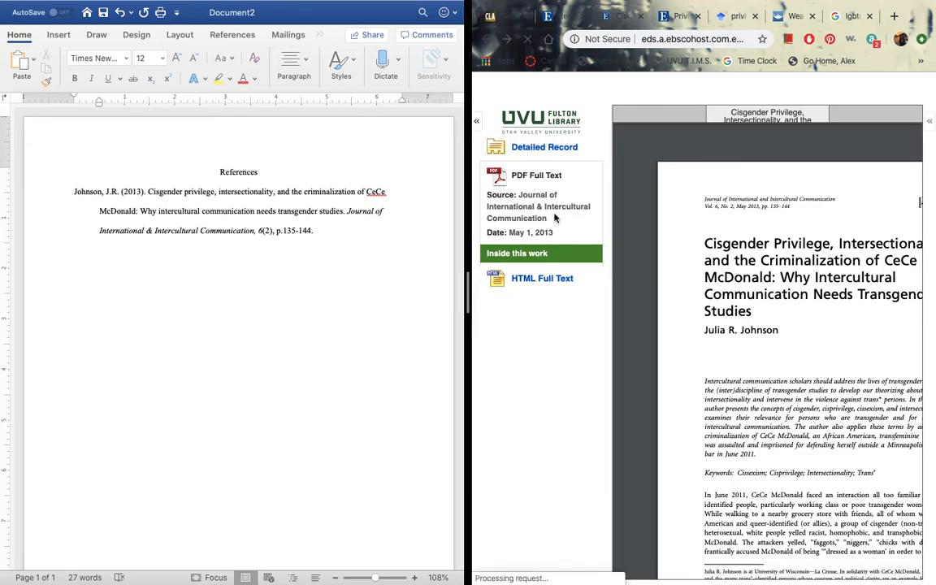
scroll(672, 457, "down", 10)
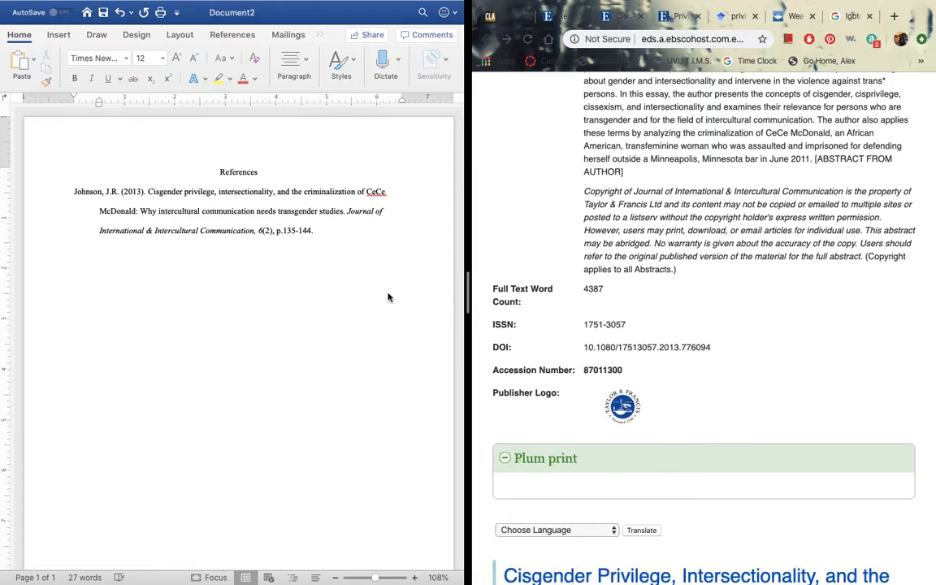
Complete the first reference with the DOI 10.1080/17513057.2013.776094 and start a new paragraph below it
left_click(355, 227)
type("10.1080/")
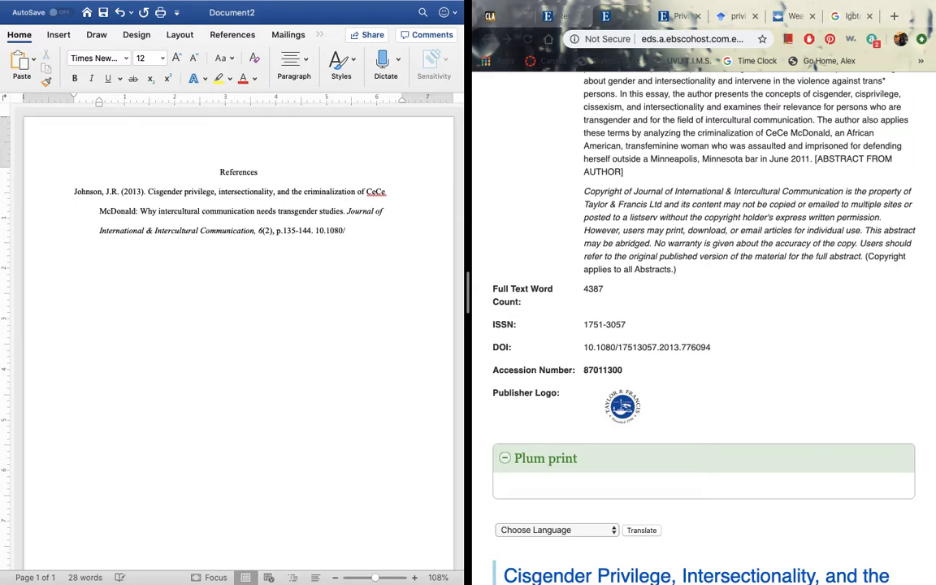
type("17513057.2013.77")
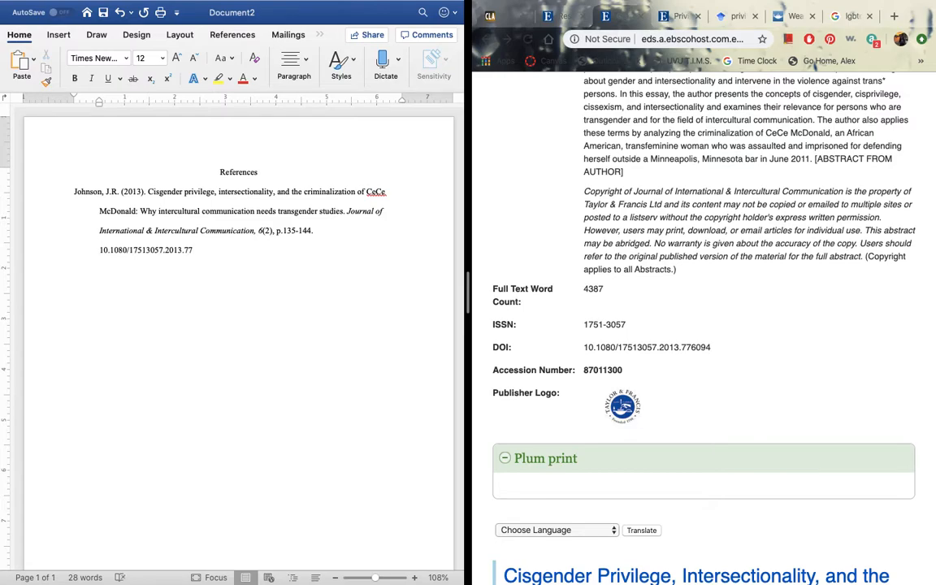
type("6094")
scroll(680, 285, "up", 5)
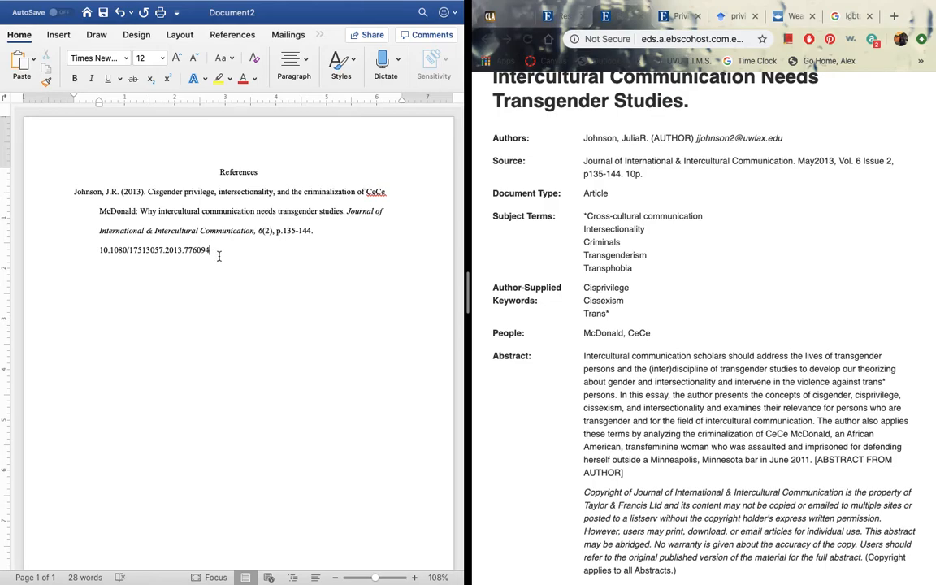
key("Return")
Bring up the library record for the article "Privilege, shame and supremacy." and collapse the side panel covering its details
left_click(671, 18)
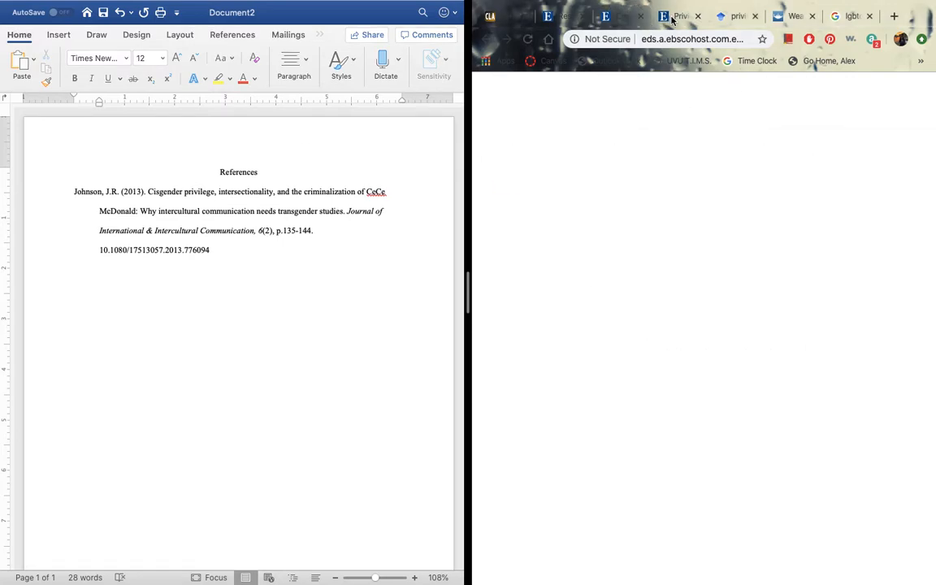
left_click(566, 18)
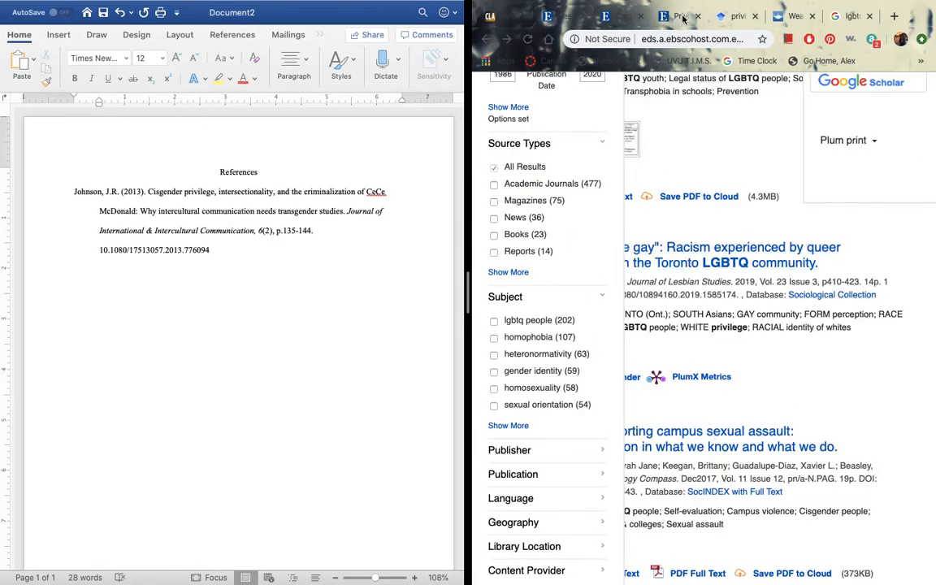
left_click(620, 17)
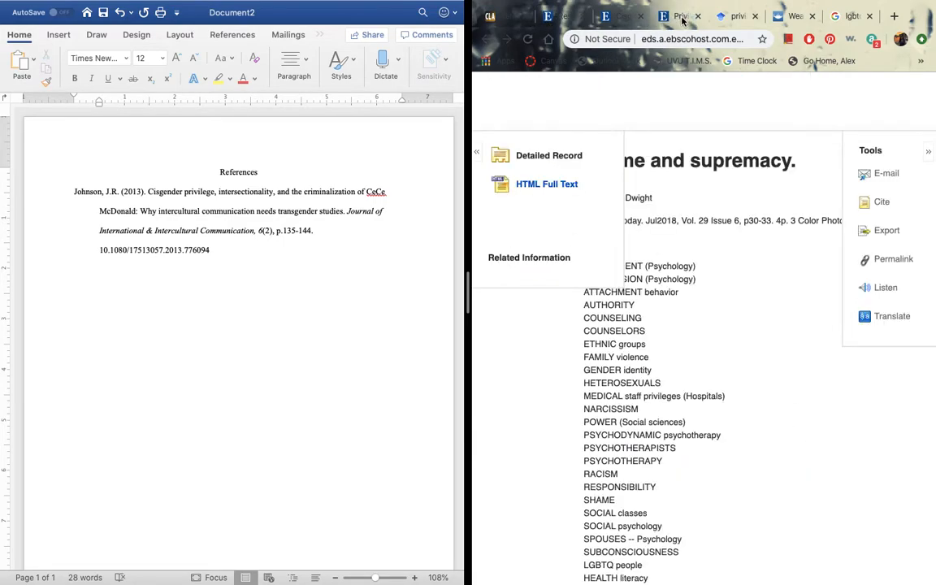
left_click(476, 152)
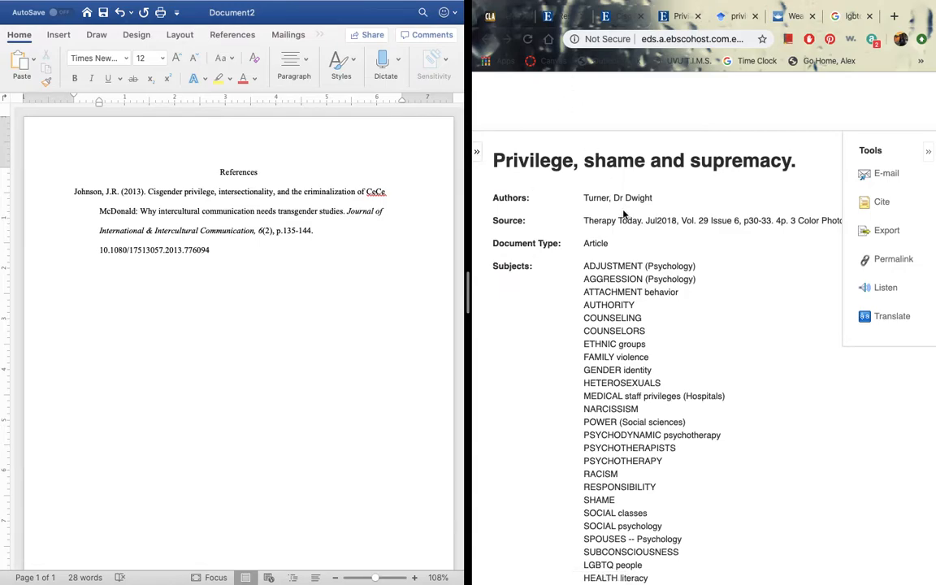
Find "Privilege, shame and supremacy." in the lgbtq privilege search results and check what type of source it is
left_click(552, 16)
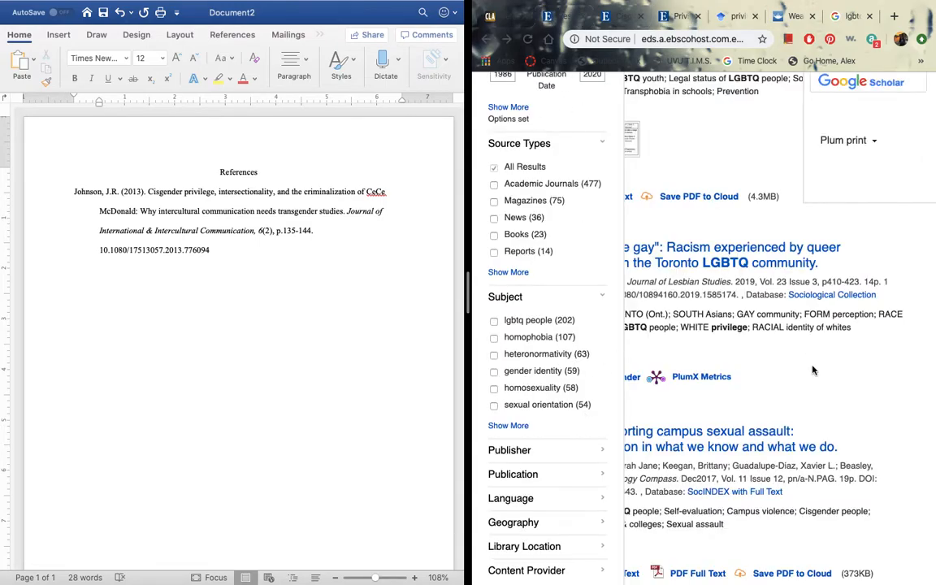
scroll(593, 182, "up", 10)
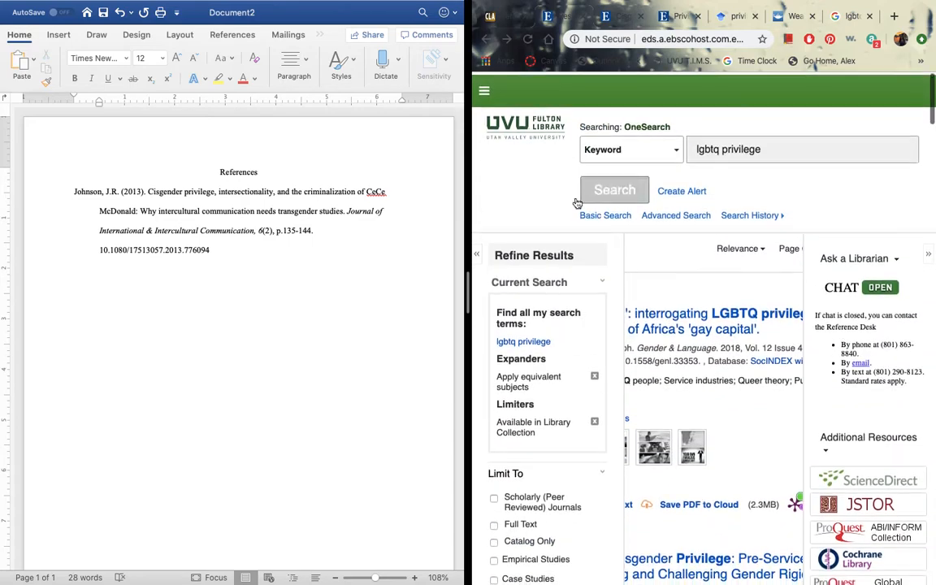
left_click(480, 253)
scroll(599, 369, "down", 3)
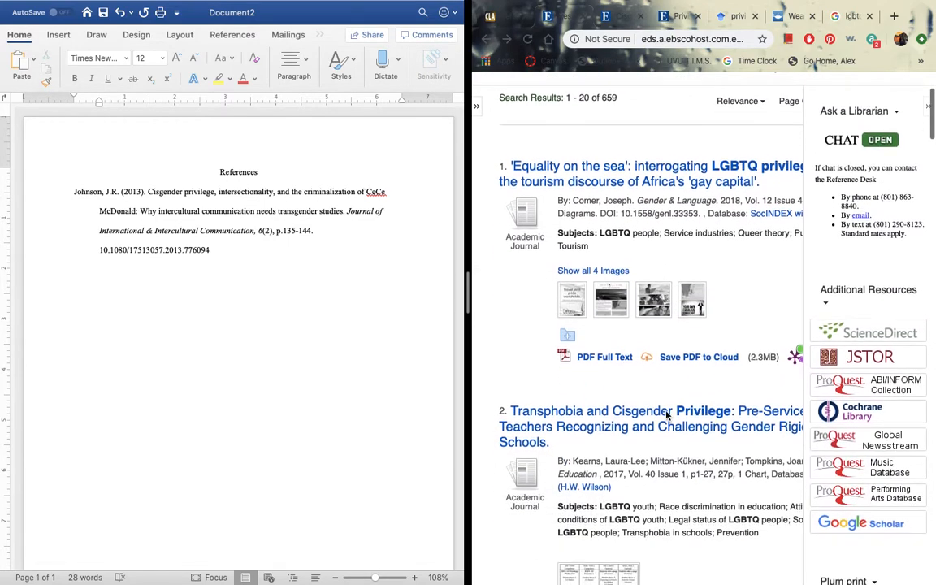
left_click(928, 105)
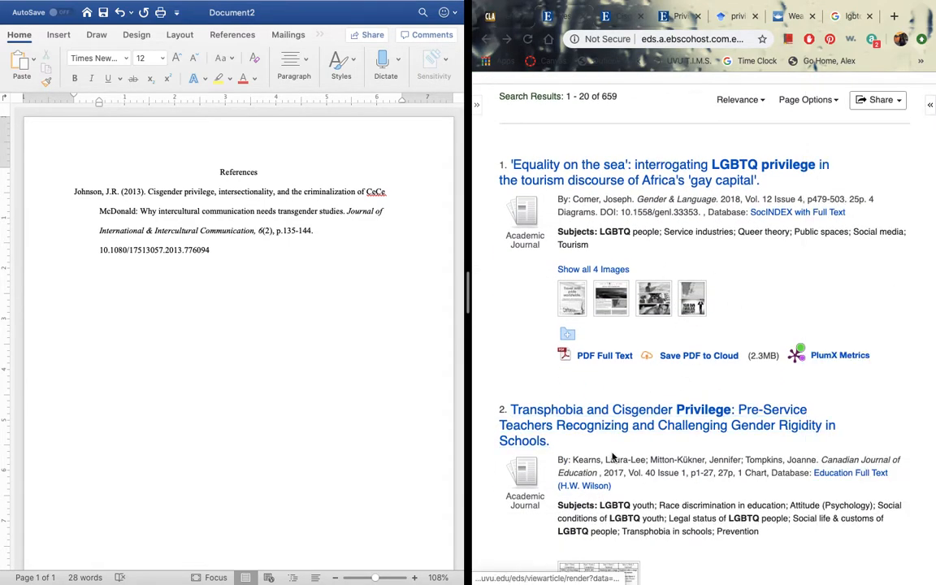
scroll(614, 457, "down", 3)
scroll(613, 457, "down", 15)
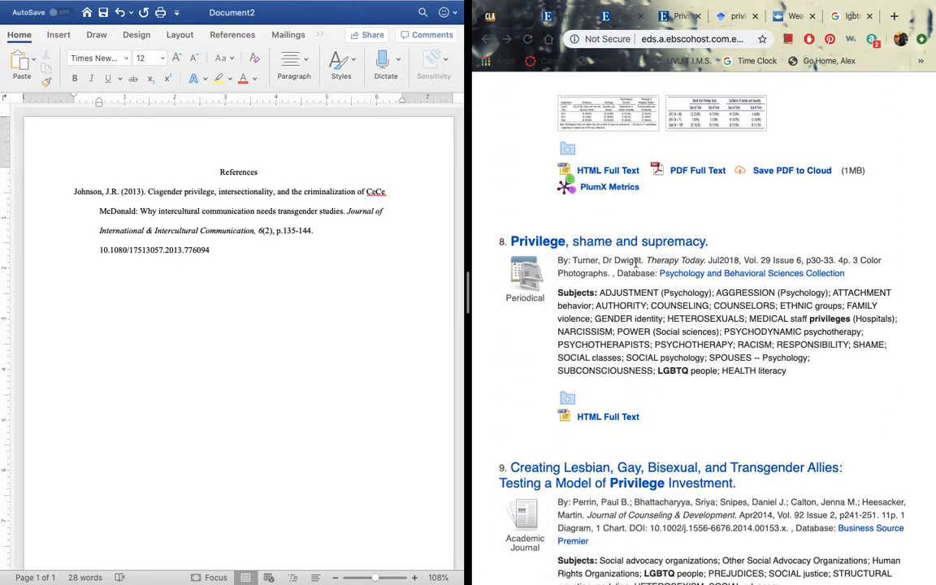
left_click(676, 16)
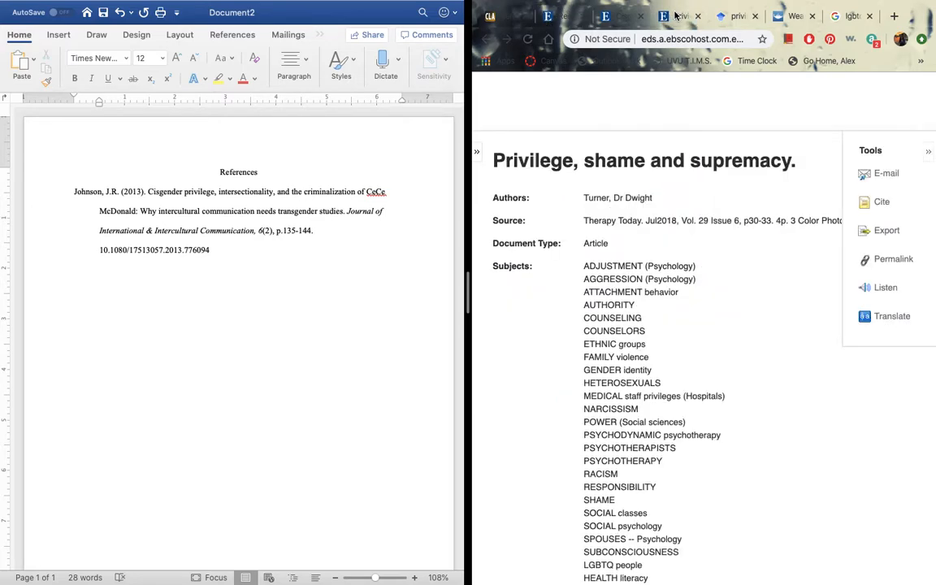
left_click(568, 15)
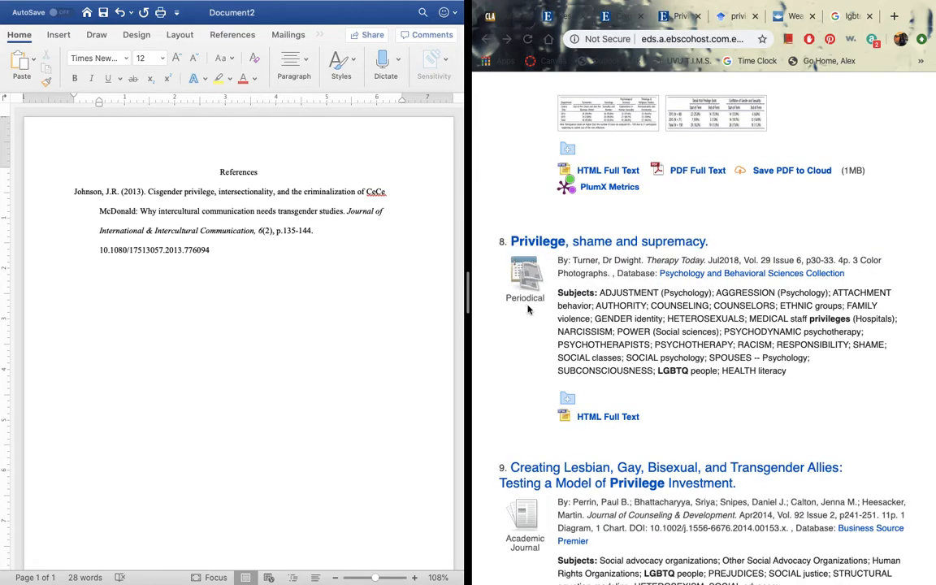
Begin the second reference with the record's author surname and first initial, followed by an opening parenthesis for the date
left_click(684, 18)
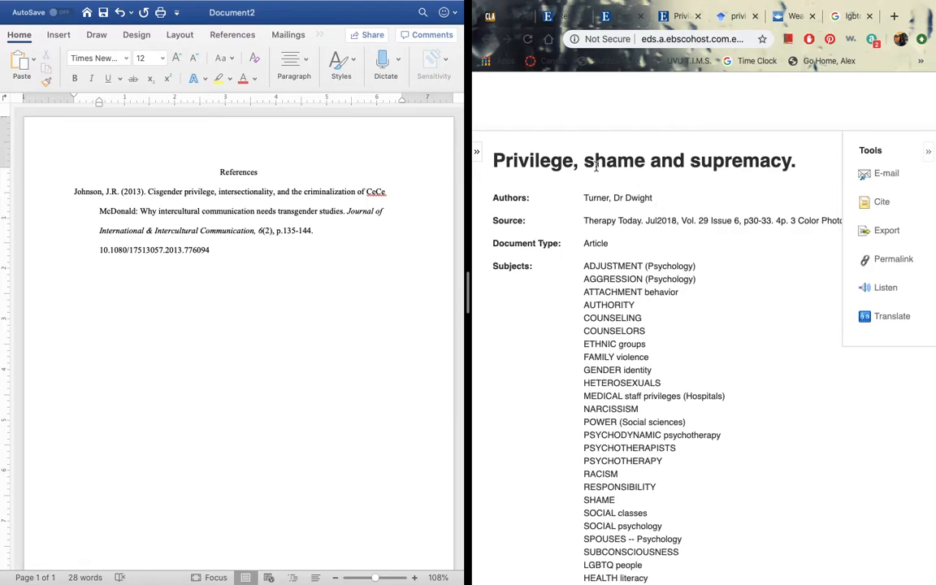
left_click(129, 271)
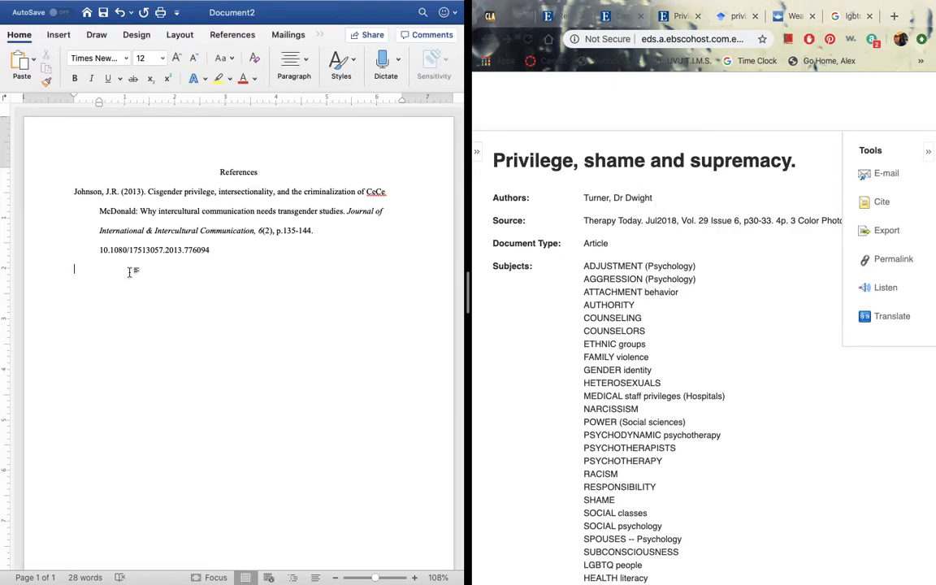
type("Turner, D. (")
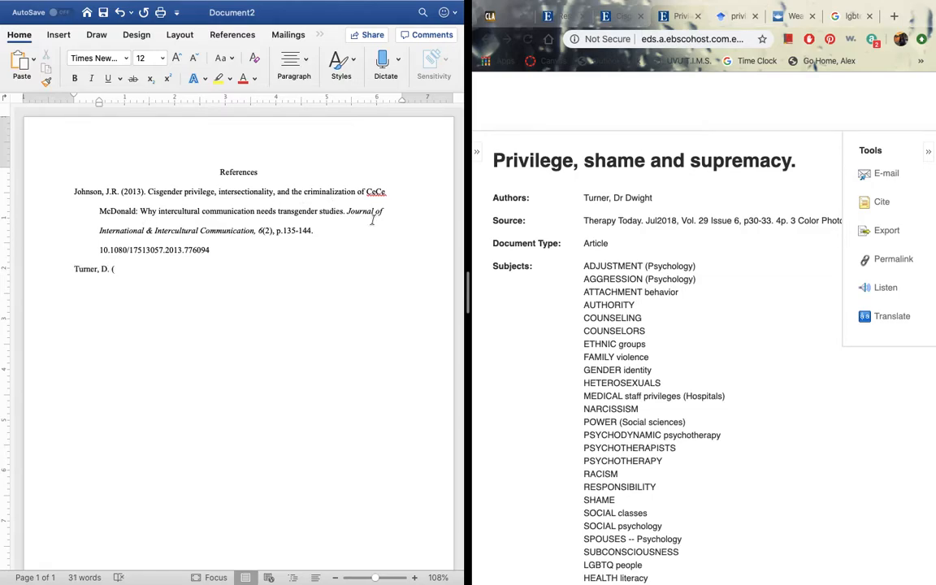
Examine the Purdue OWL format and example for an article from an online periodical
left_click(512, 17)
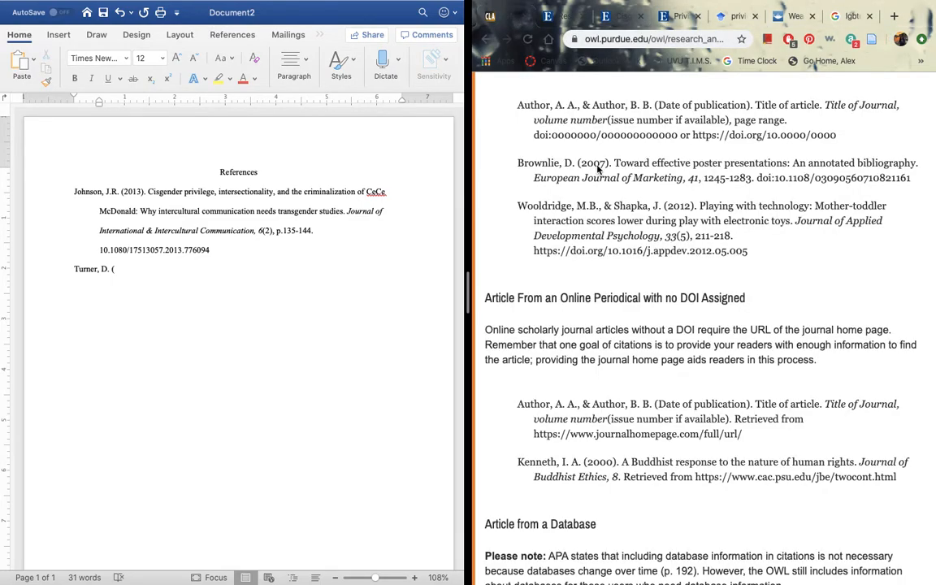
scroll(594, 243, "up", 5)
scroll(616, 244, "up", 2)
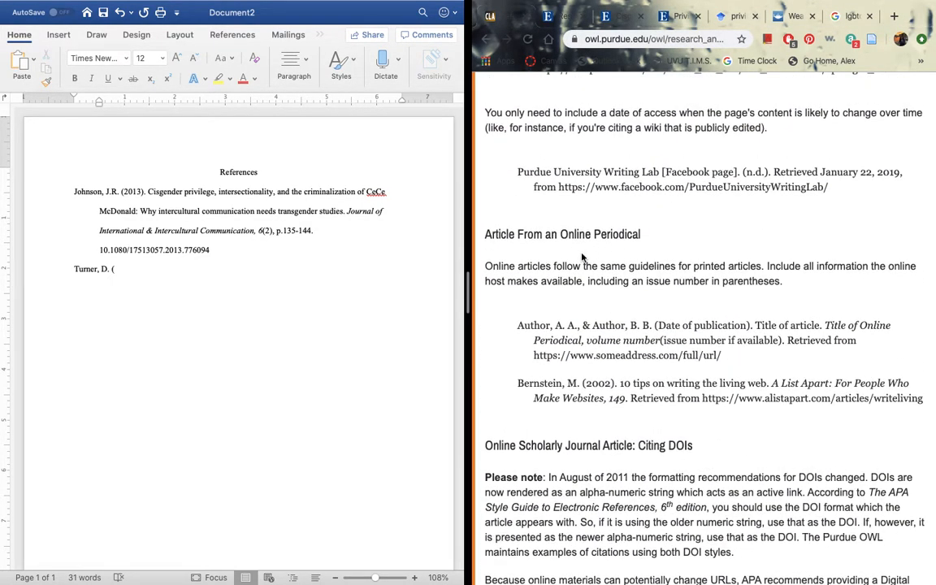
scroll(717, 352, "down", 2)
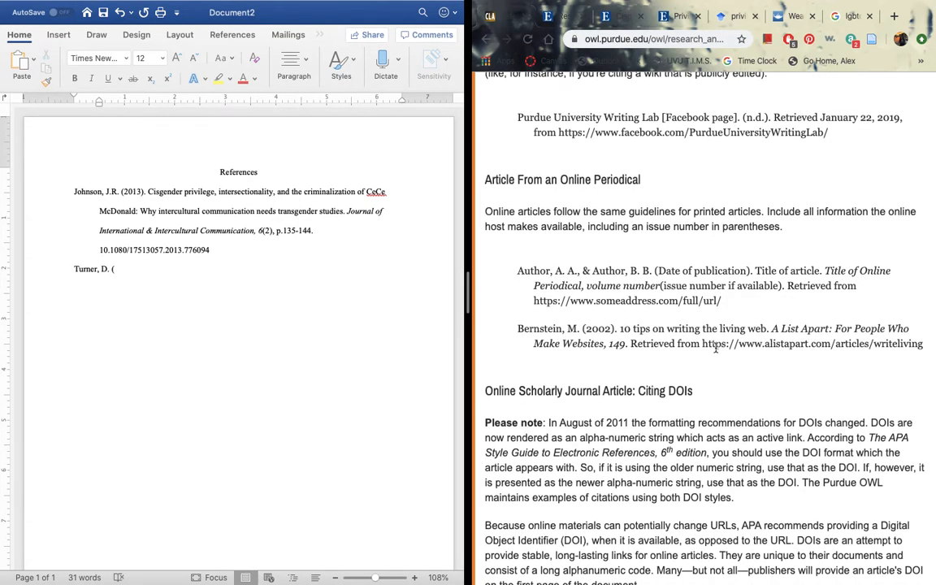
Review the Purdue OWL formats for web pages, online periodicals, DOI articles and newspaper articles to decide which suits the source
scroll(695, 310, "up", 1)
scroll(696, 310, "up", 10)
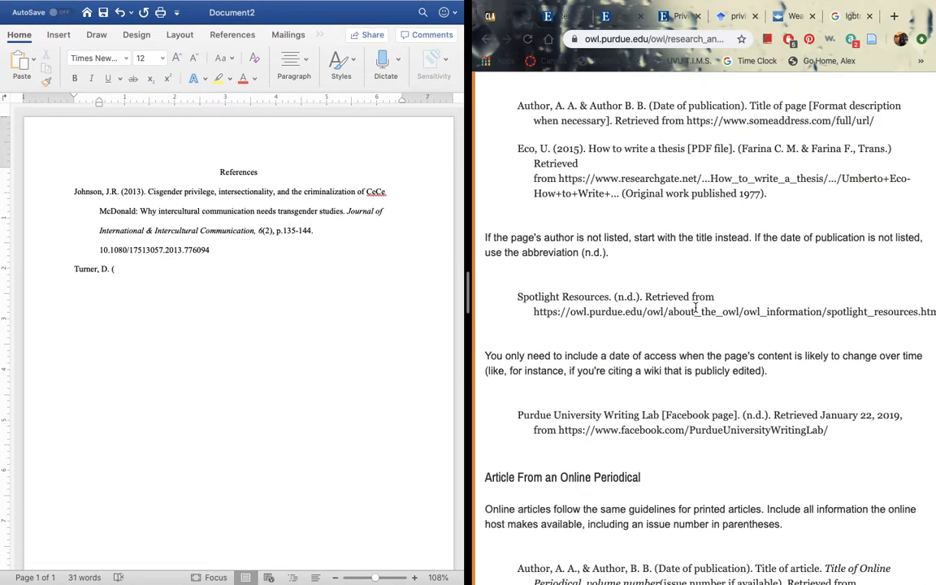
scroll(697, 309, "up", 6)
scroll(696, 307, "down", 18)
scroll(696, 309, "down", 15)
scroll(696, 309, "down", 20)
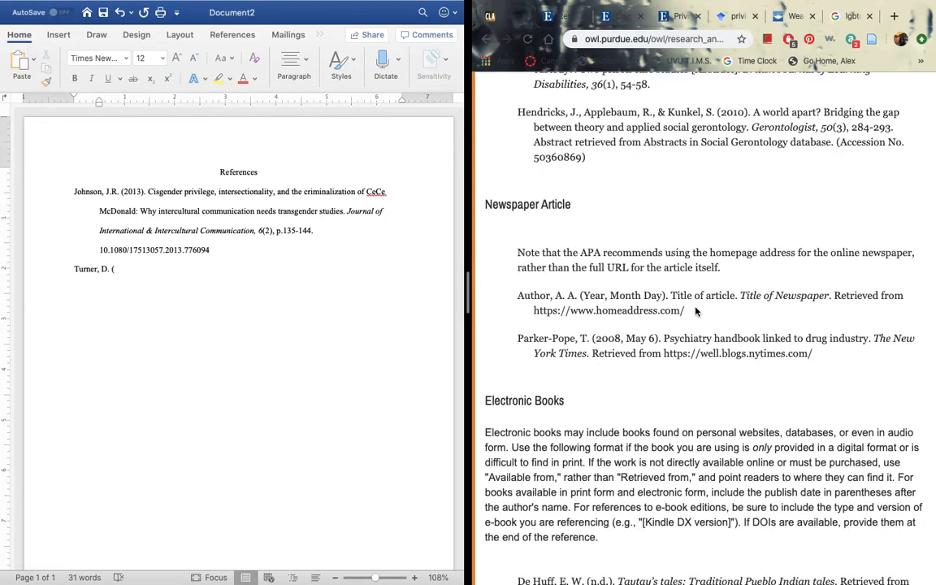
scroll(696, 310, "up", 20)
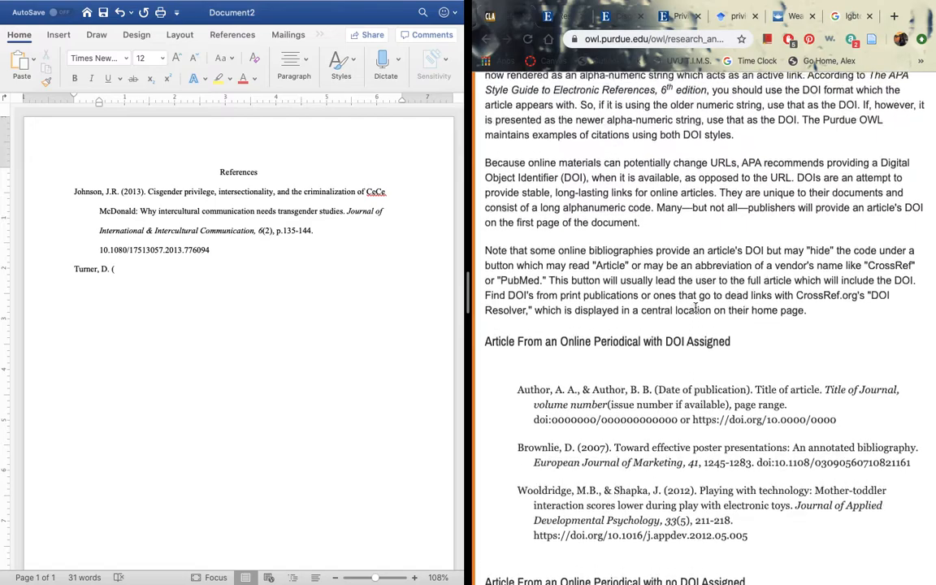
scroll(695, 309, "up", 8)
scroll(696, 307, "up", 5)
scroll(696, 307, "up", 3)
scroll(696, 309, "down", 12)
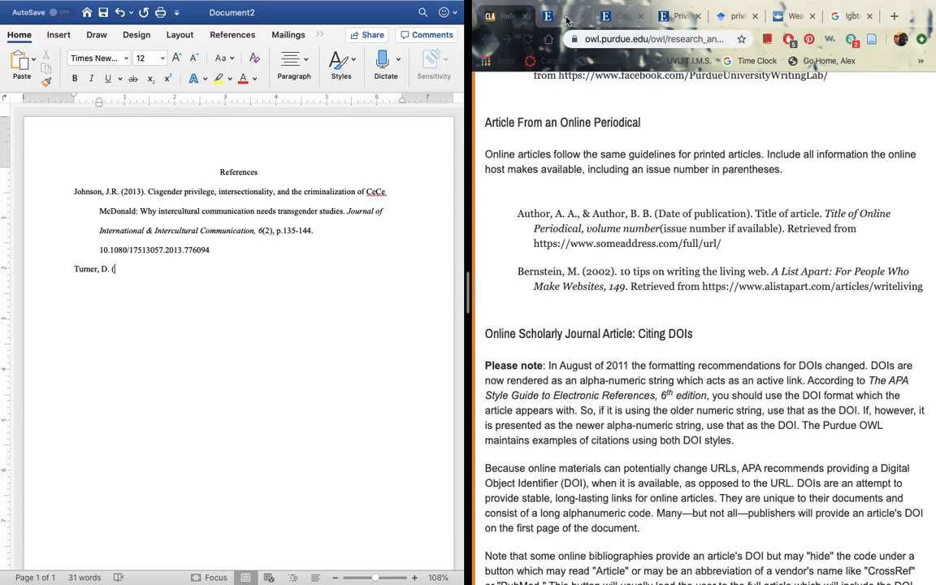
Add the year 2018 and the article title "Privilege, shame and supremacy." to the second reference, checking the online periodical format
left_click(677, 16)
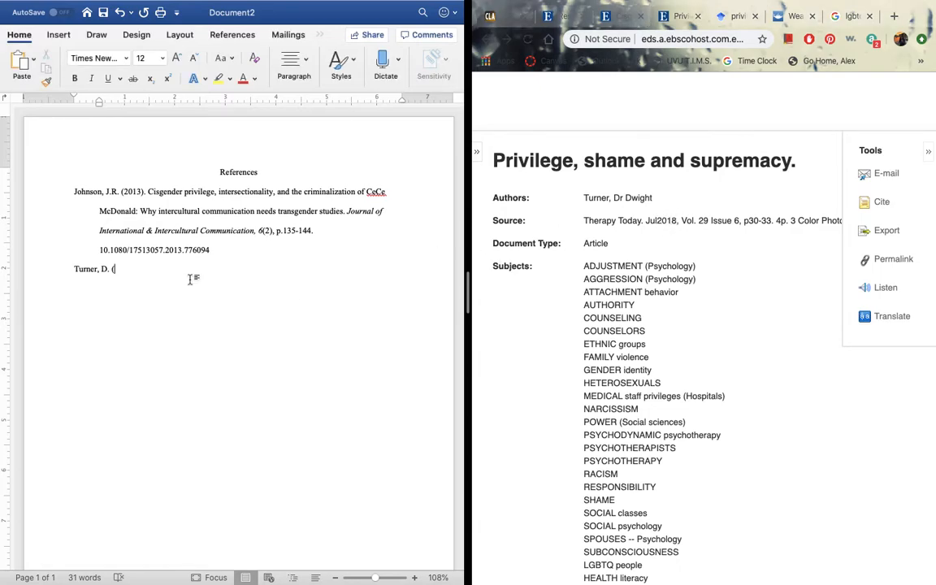
type("2018). Privilege, shame and supremacy.")
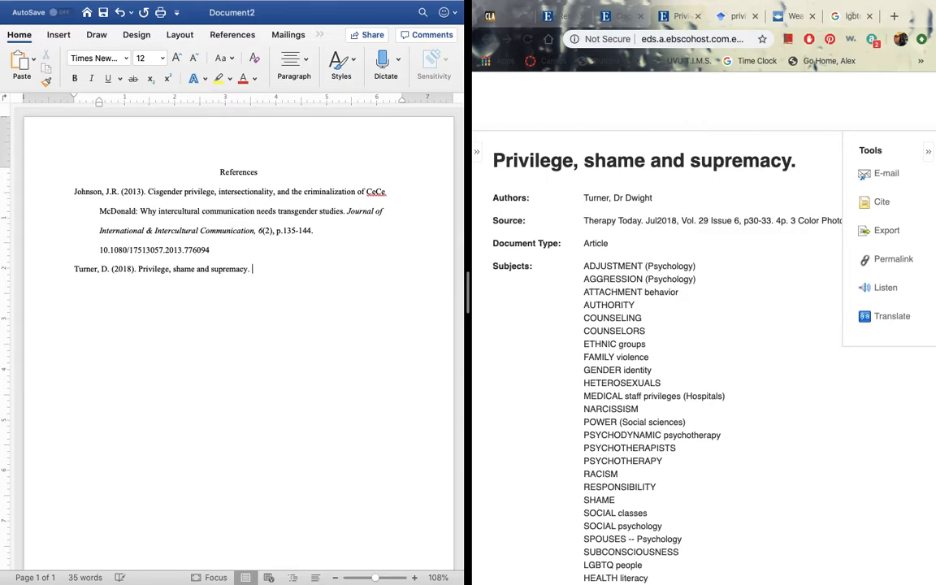
left_click(516, 17)
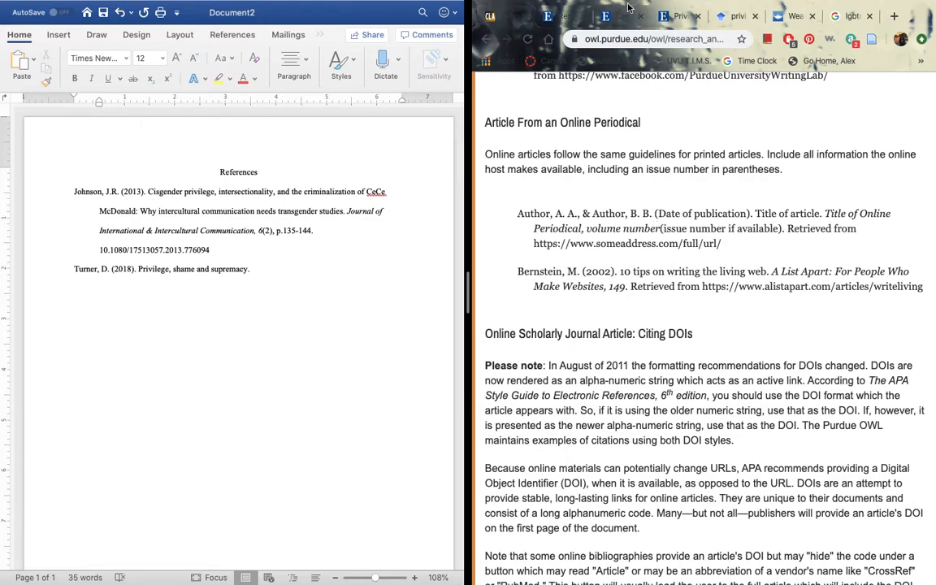
left_click(681, 18)
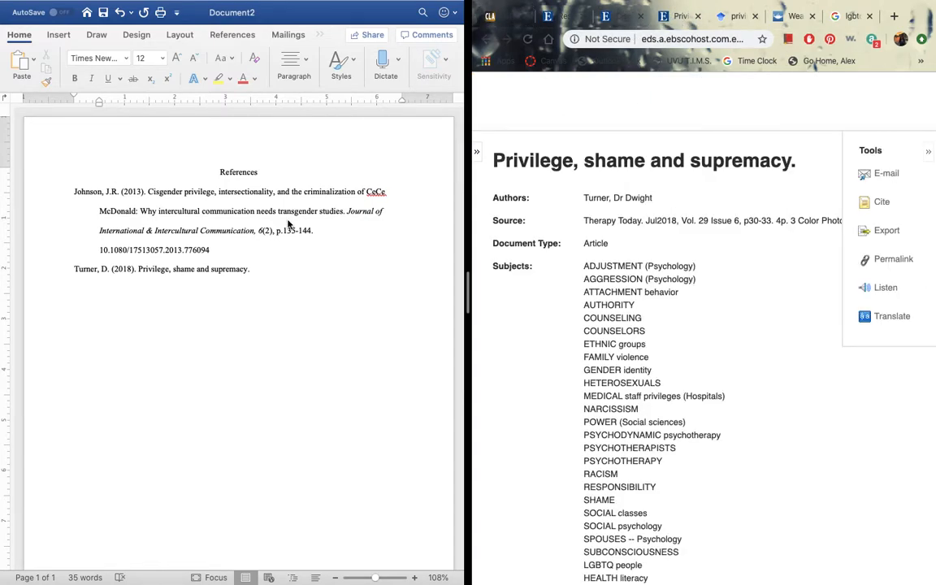
left_click(260, 274)
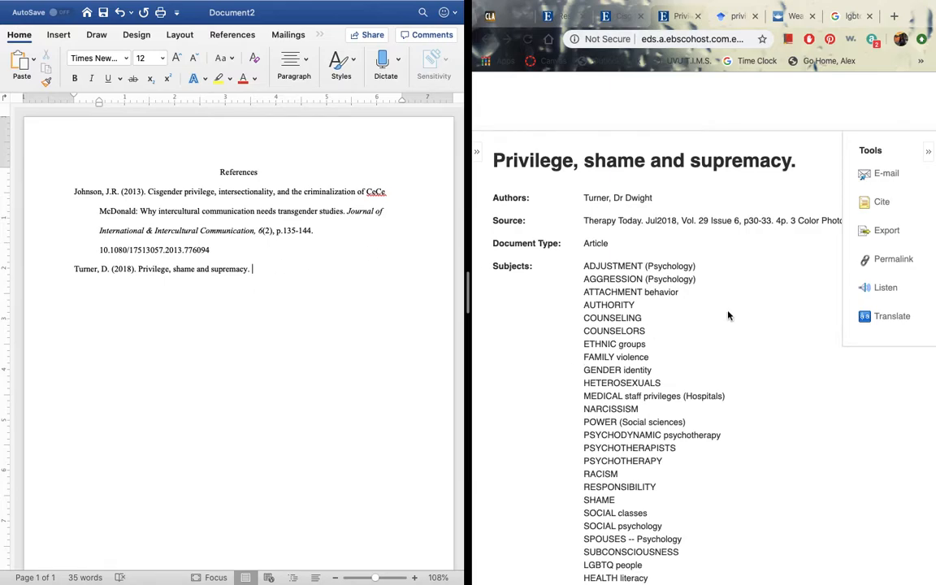
Collapse the record's Tools panel and add "Therapy Today, 29" in italics and "(6). P.30-33." in plain text to the second reference
scroll(808, 331, "right", 1)
scroll(808, 332, "down", 1)
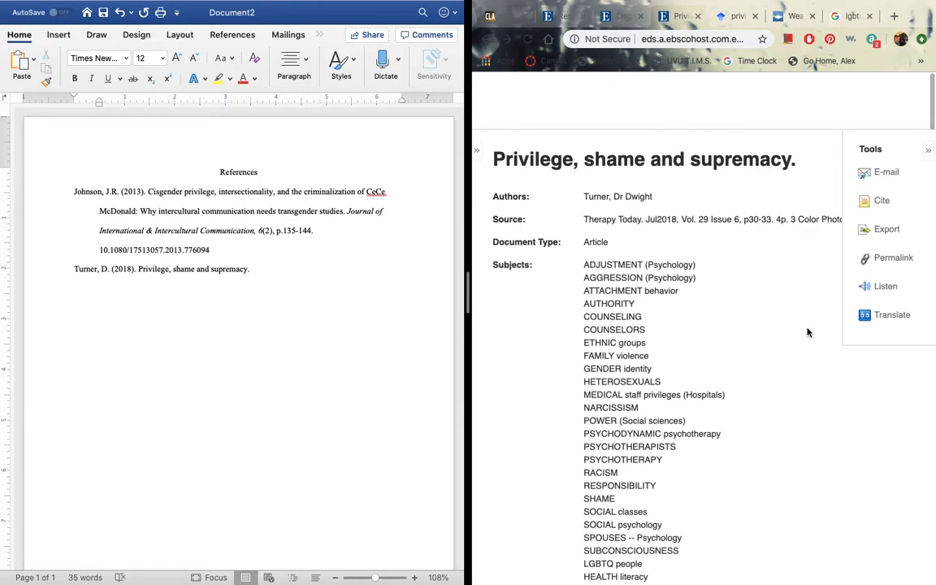
scroll(808, 332, "down", 1)
scroll(807, 332, "down", 5)
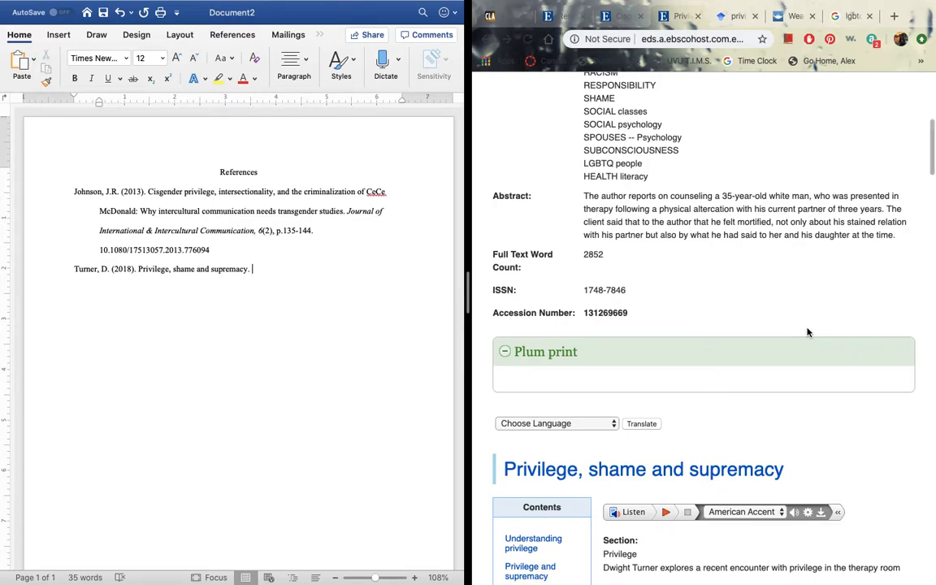
scroll(808, 332, "up", 5)
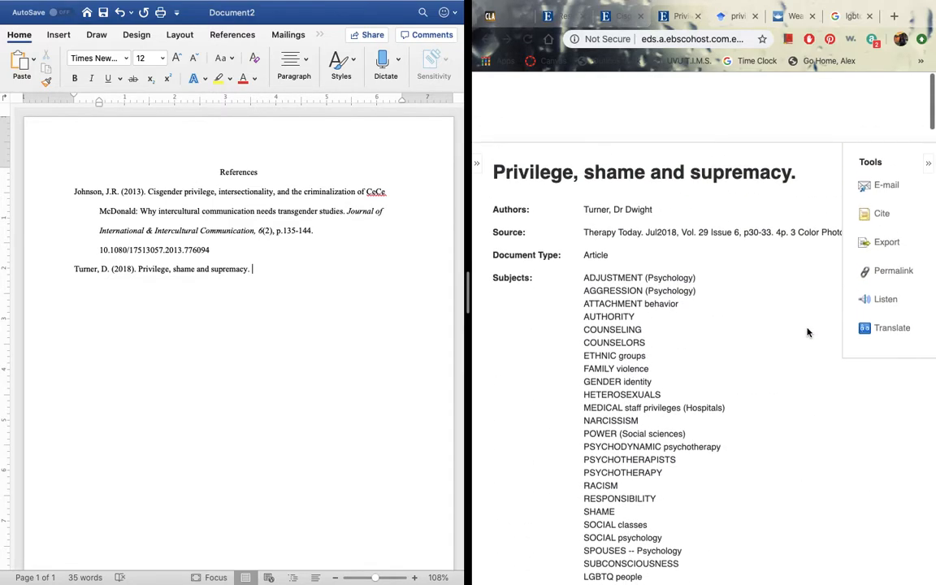
left_click(930, 156)
left_click(298, 274)
key("super+i")
type("Therapy Tod")
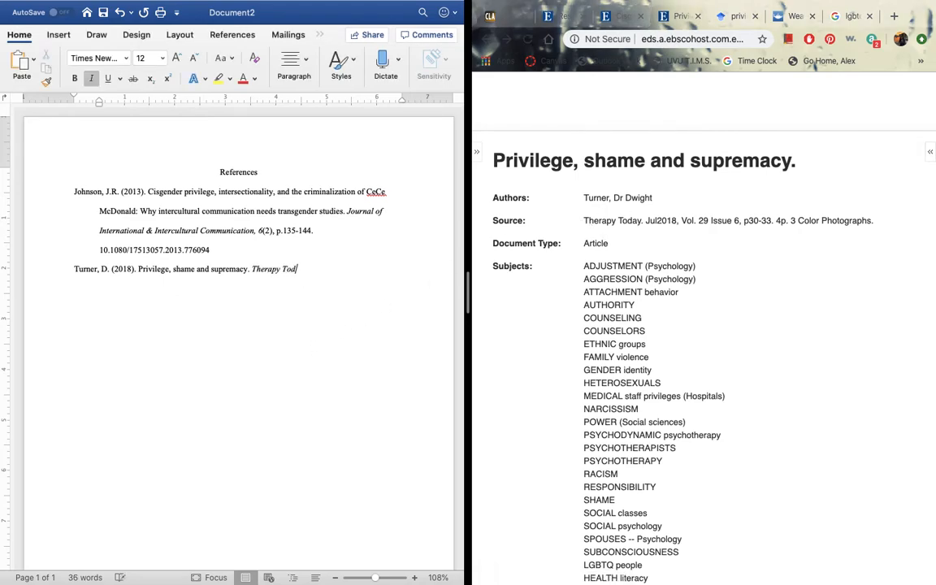
type("9")
key("super+i")
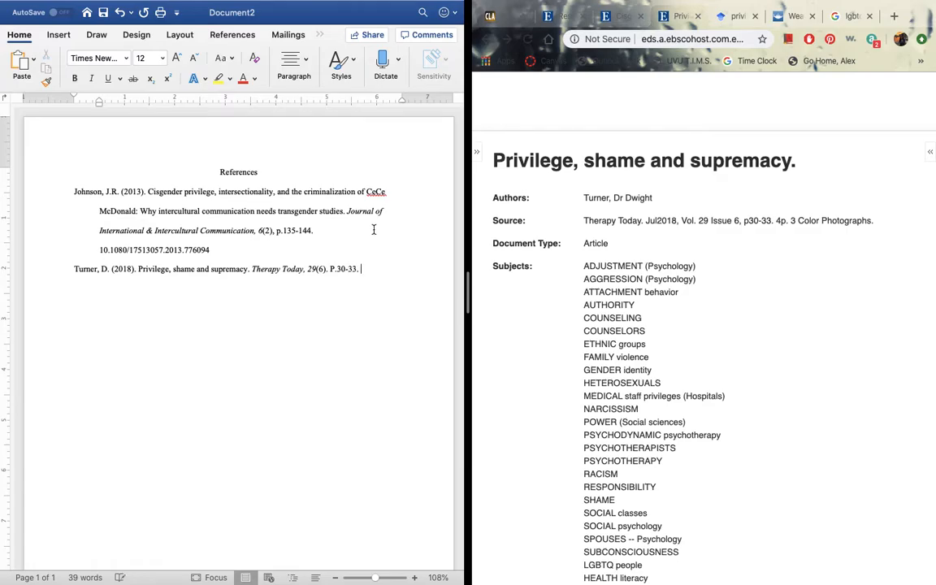
Look through the article record for remaining citation details and recheck the Purdue OWL online periodical format
scroll(664, 348, "down", 15)
scroll(661, 347, "up", 8)
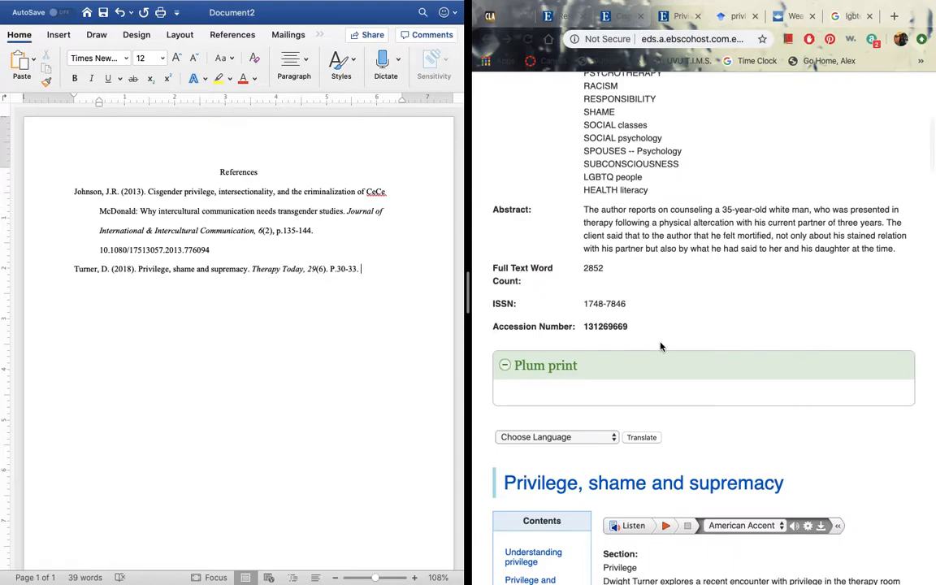
scroll(625, 281, "up", 2)
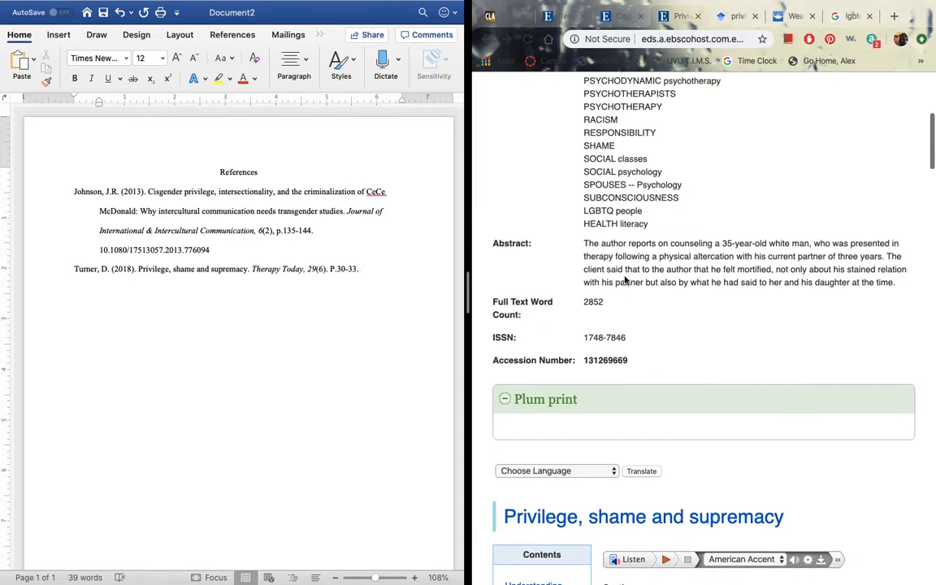
scroll(624, 280, "up", 10)
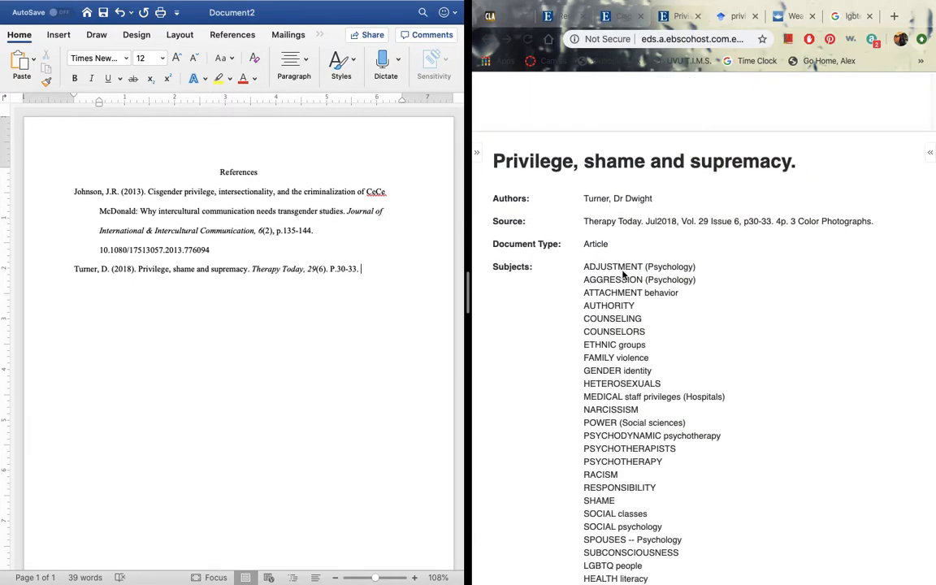
left_click(505, 17)
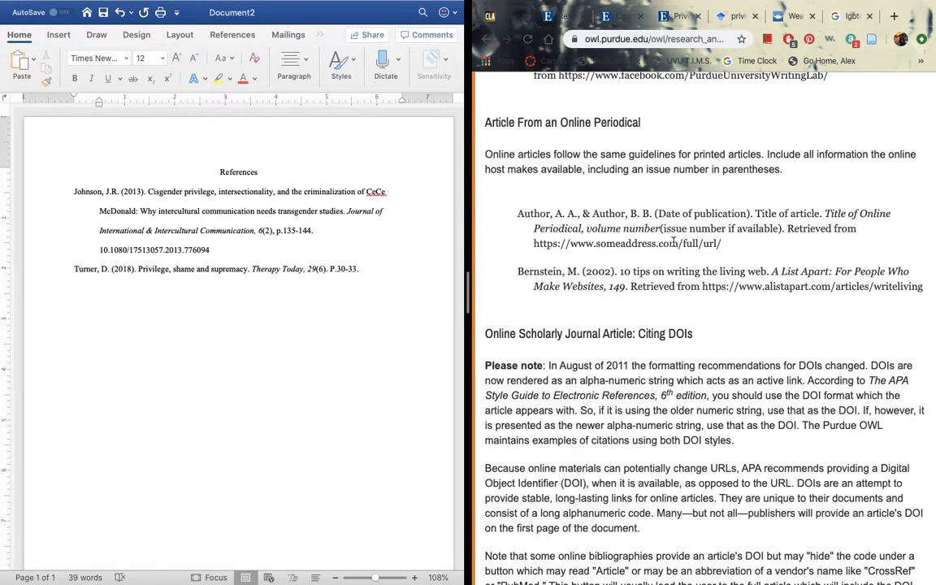
scroll(650, 231, "up", 1)
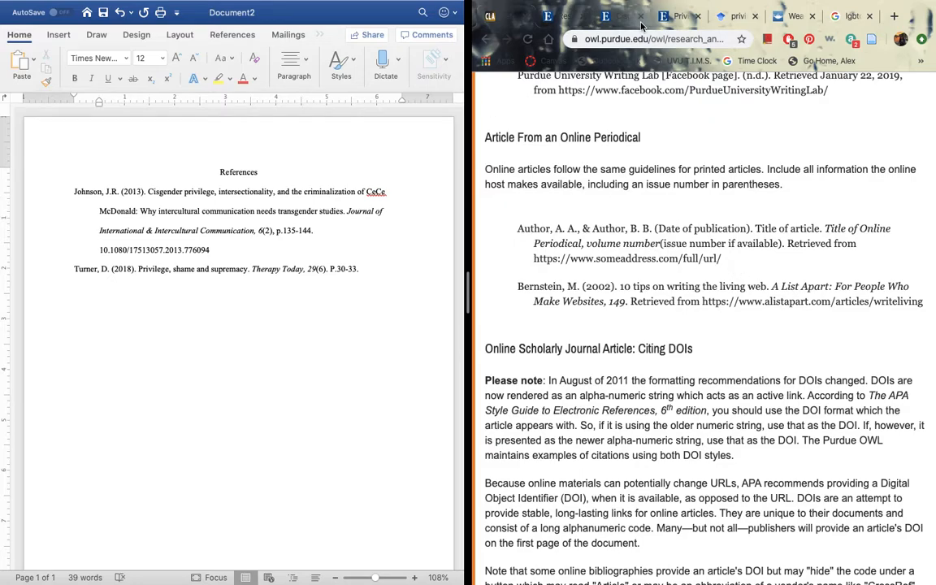
Open the HTML full text of "Privilege, shame and supremacy." and look through it for source details
left_click(674, 18)
left_click(476, 155)
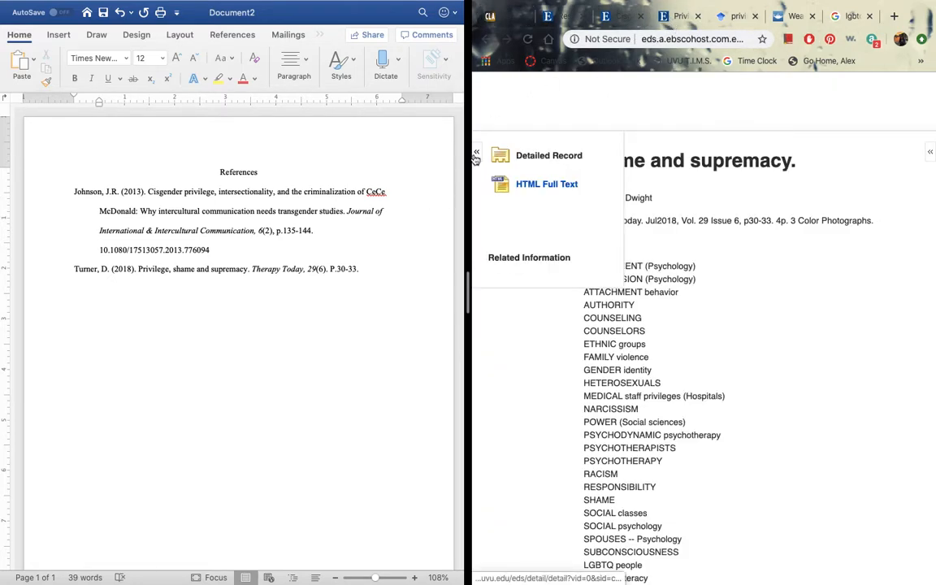
left_click(534, 186)
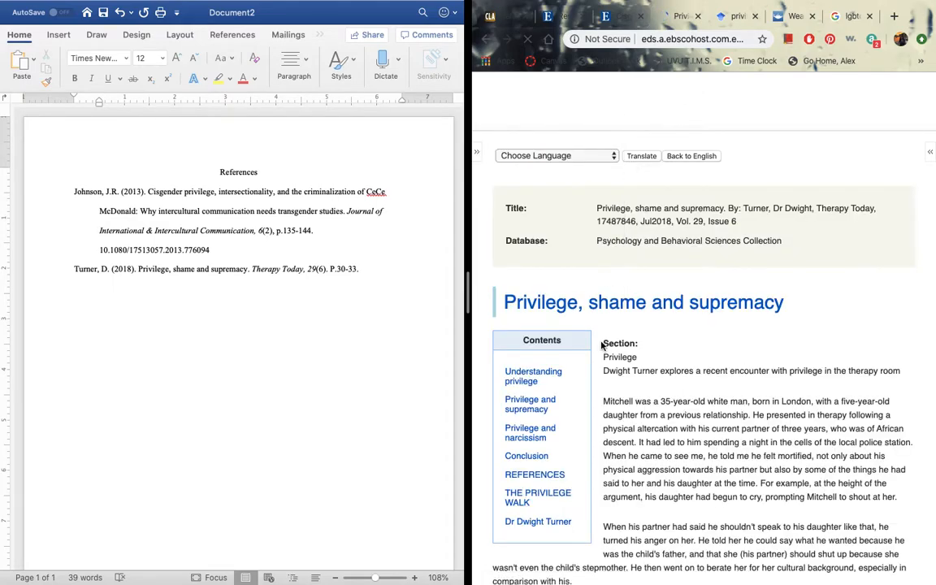
scroll(603, 345, "down", 10)
scroll(602, 341, "down", 15)
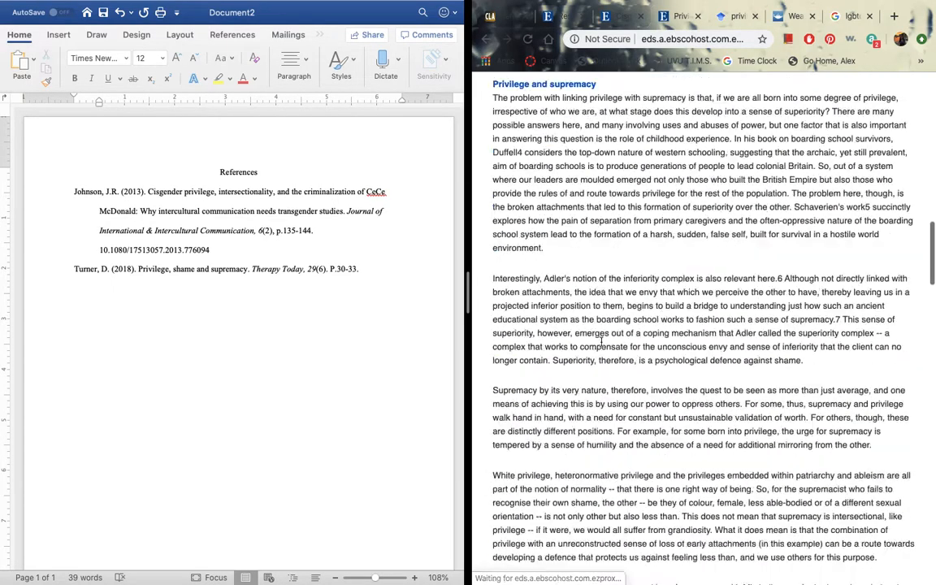
scroll(601, 345, "down", 15)
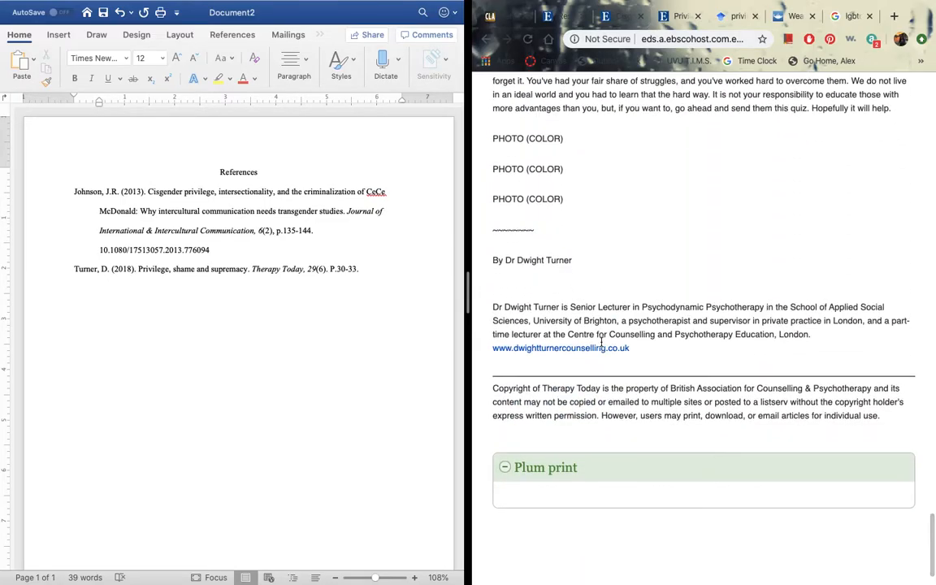
scroll(601, 345, "up", 15)
scroll(601, 341, "up", 10)
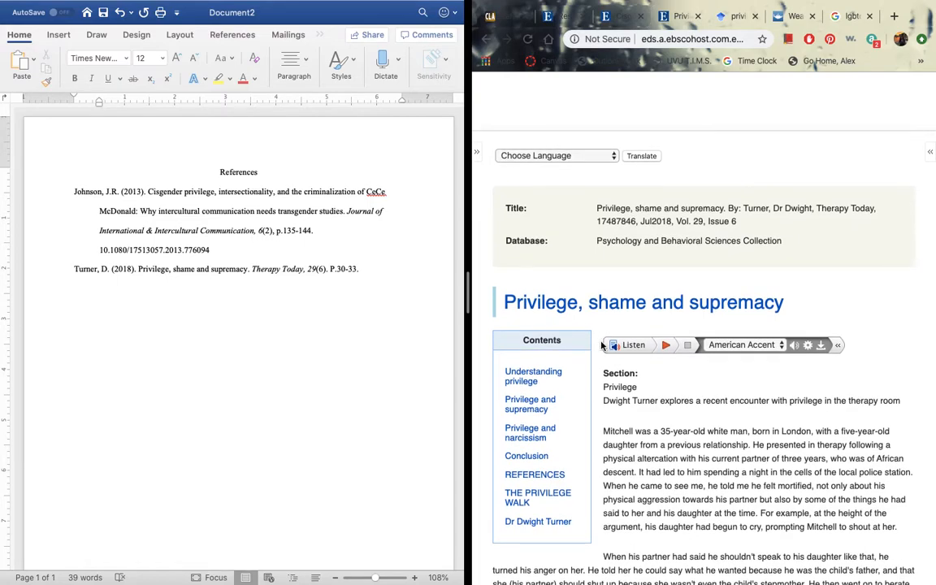
Widen the browser pane and examine the library's generated citation formats for the article, including the APA one
left_click_drag(462, 294, 296, 285)
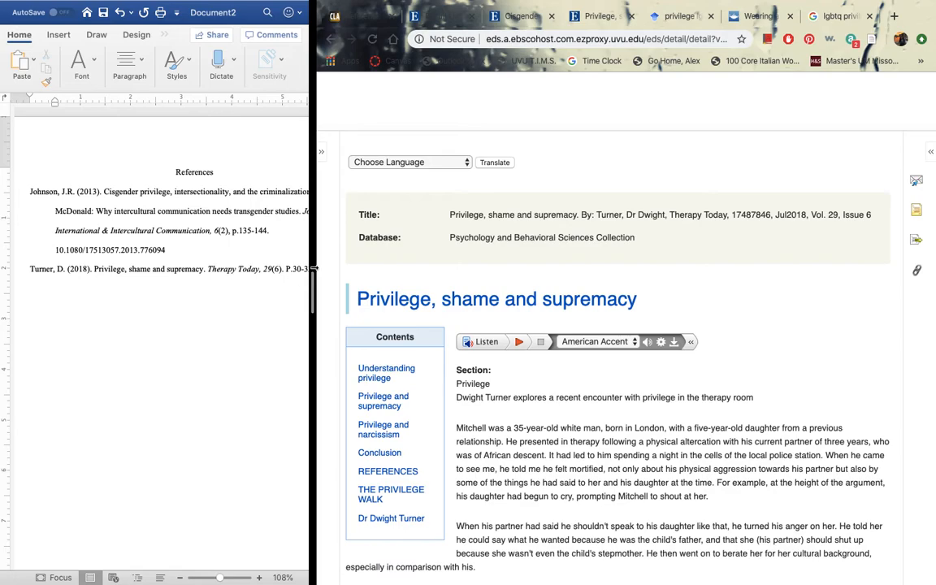
left_click(915, 244)
left_click(917, 211)
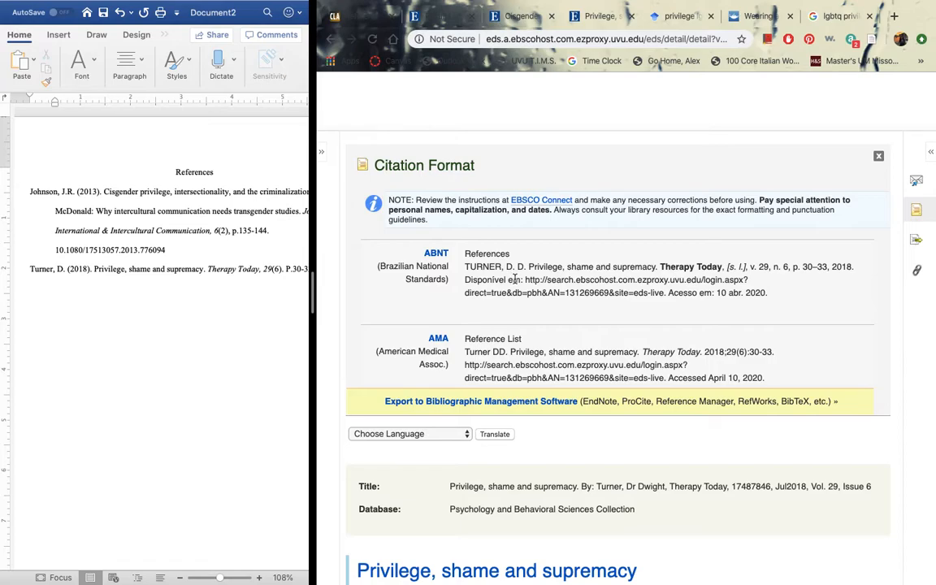
scroll(455, 329, "down", 3)
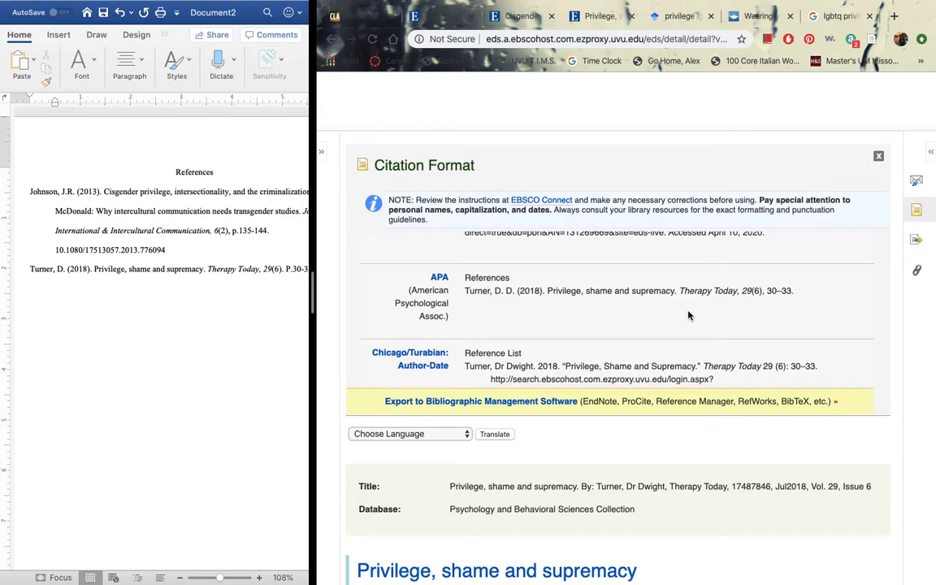
scroll(688, 315, "up", 3)
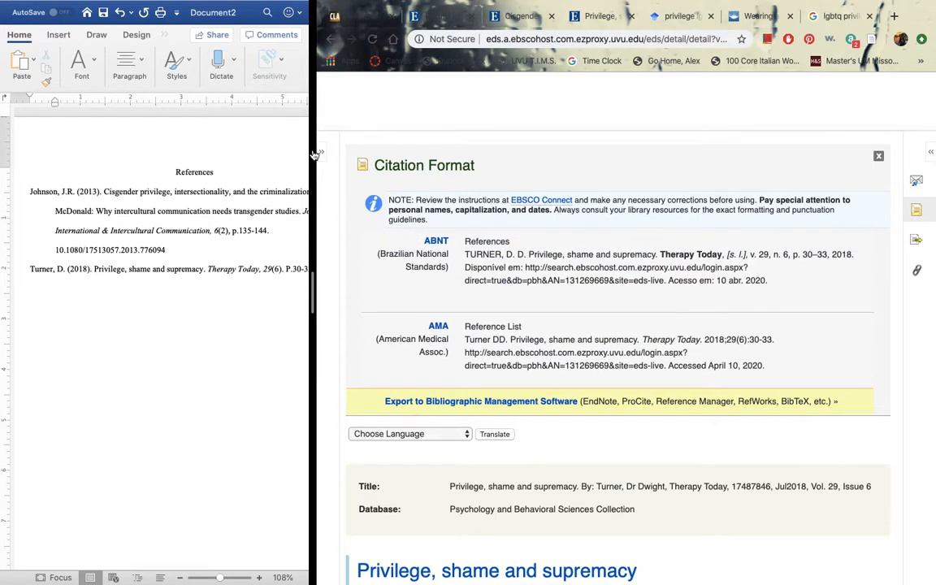
Copy the web address of the article's detailed record to the end of the second reference, restoring the even window split
scroll(527, 322, "left", 5)
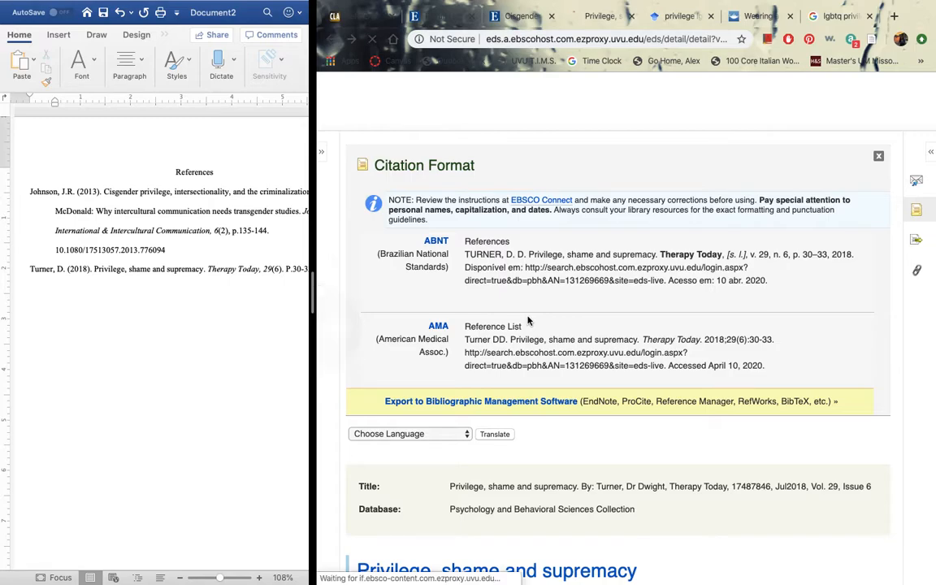
left_click(558, 44)
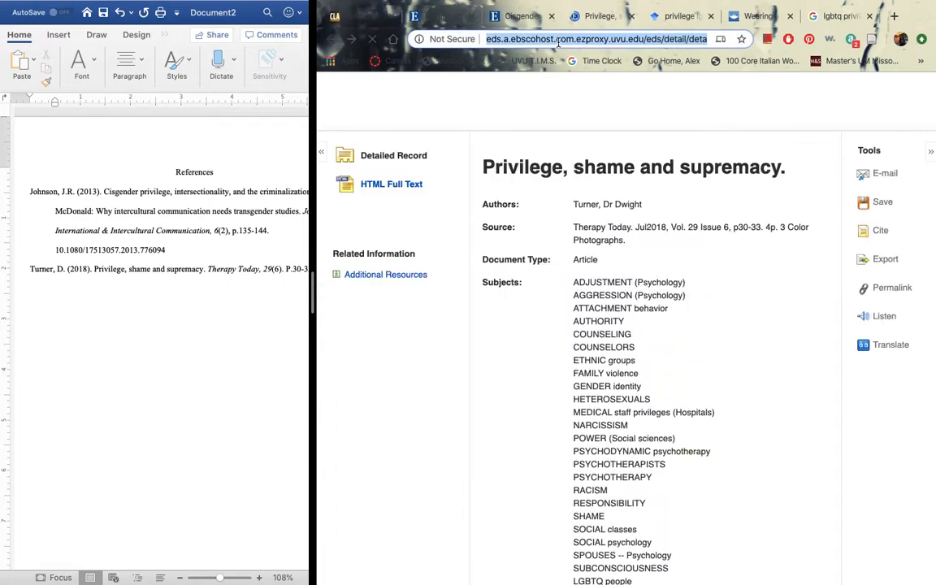
left_click(203, 300)
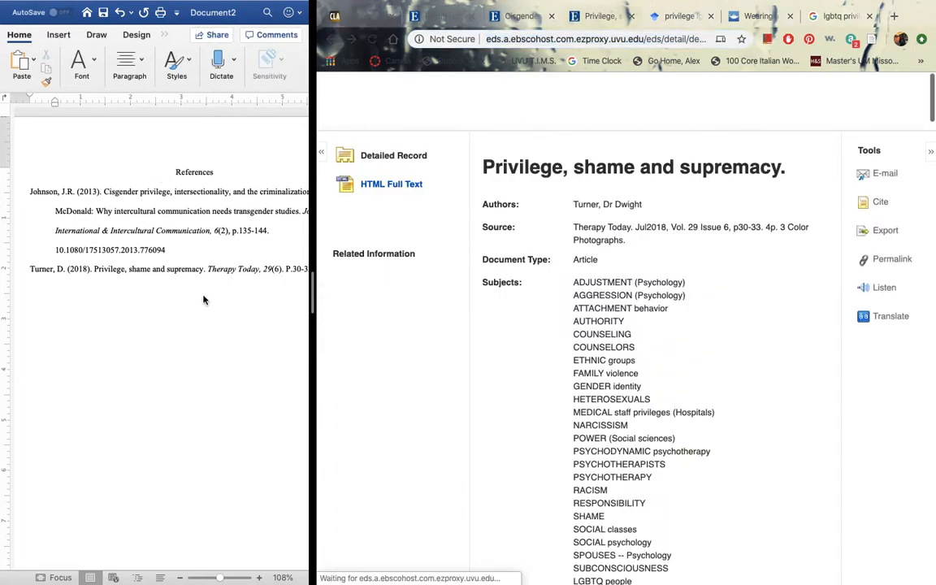
left_click_drag(313, 254, 469, 252)
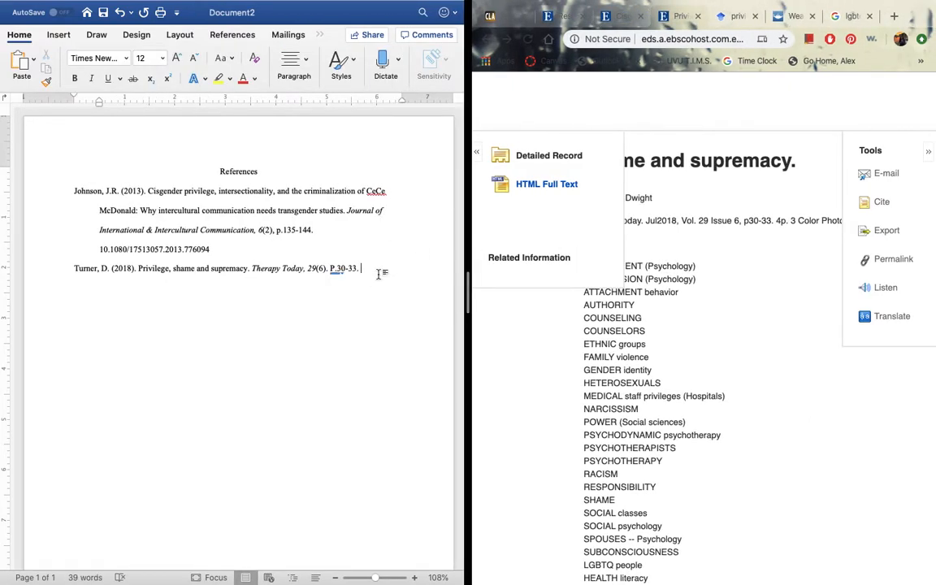
left_click(33, 59)
left_click(39, 128)
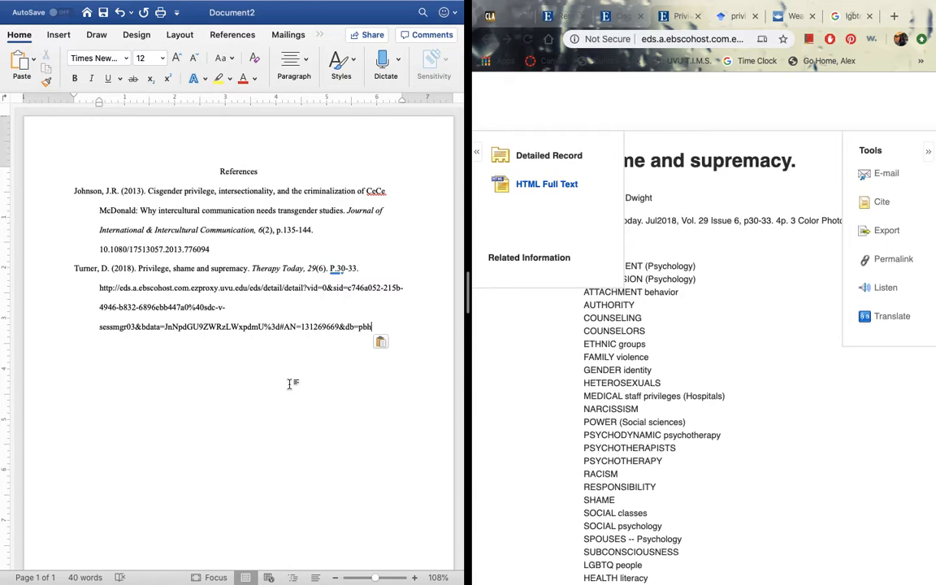
Start a new line after the second reference and bring up the Google Scholar results for "privilege lgbtq"
key("Return")
left_click(716, 336)
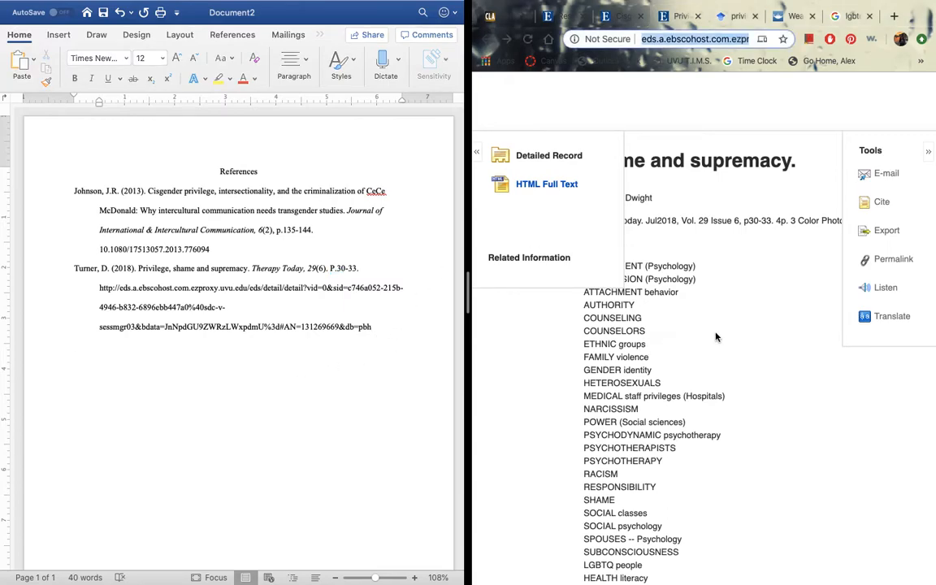
left_click(727, 18)
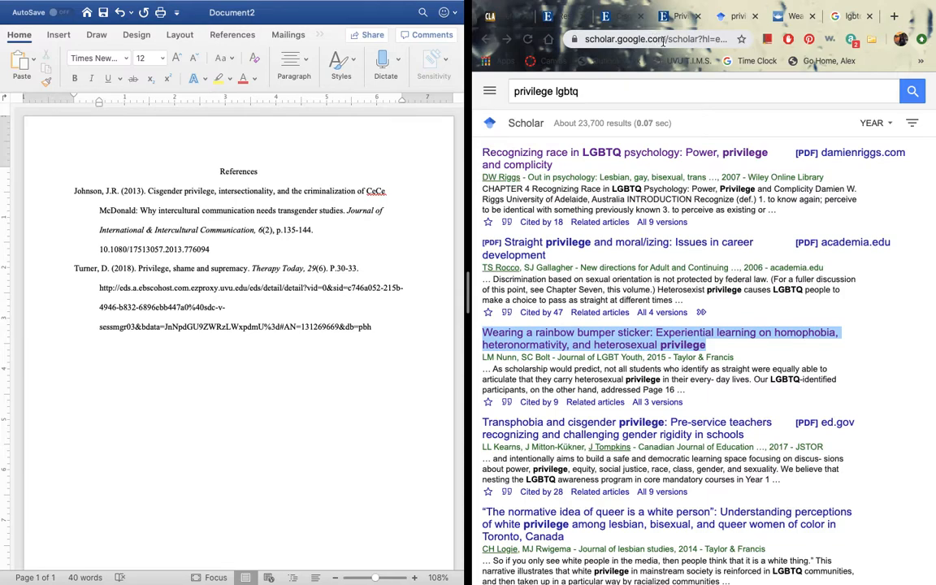
From the Scholar results, switch to the open Taylor & Francis page for "Wearing a Rainbow Bumper Sticker" and look through its source details
left_click(663, 41)
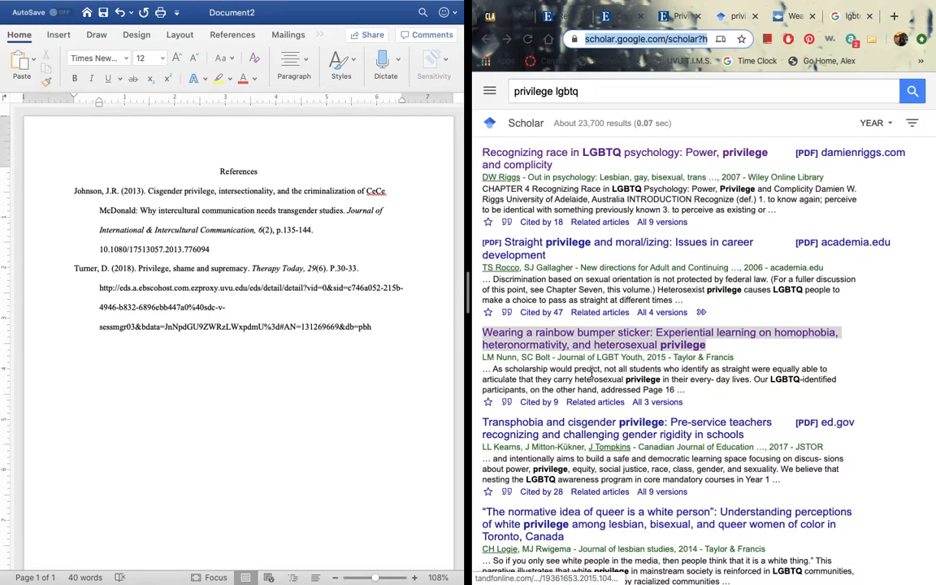
scroll(591, 372, "down", 1)
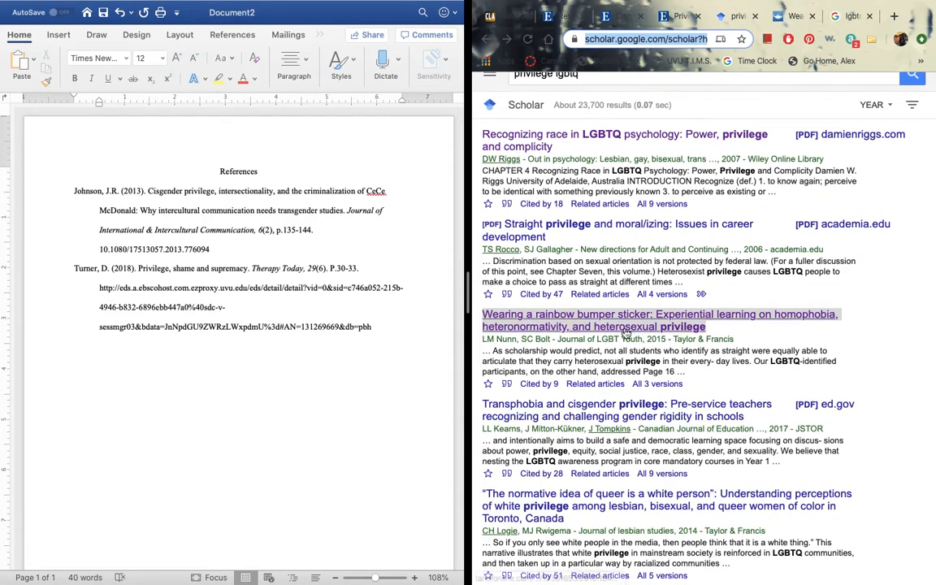
left_click(787, 17)
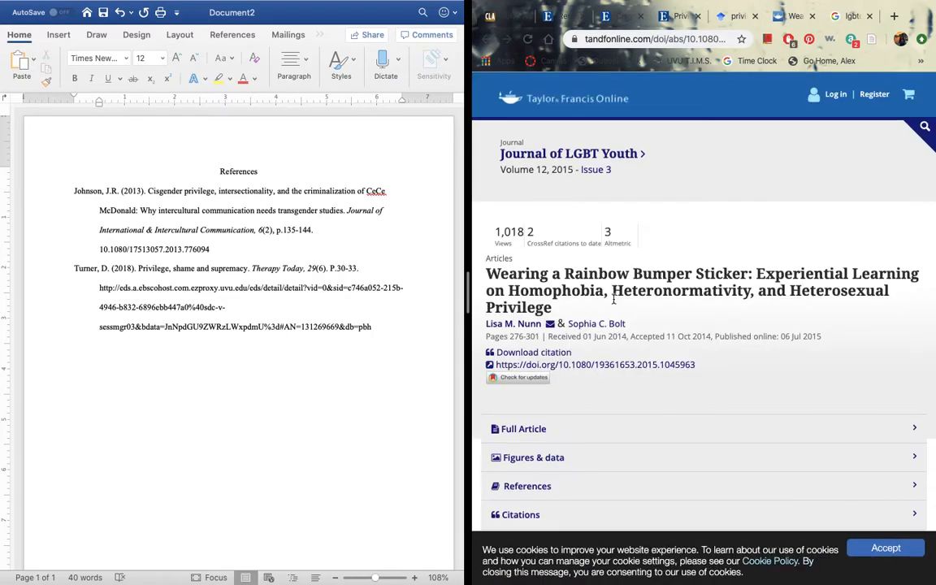
scroll(612, 317, "down", 3)
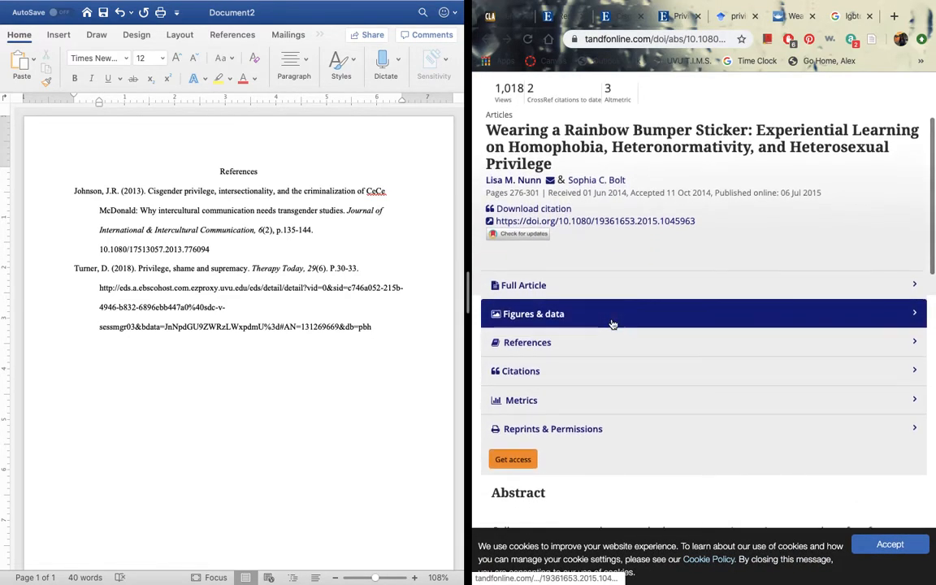
scroll(613, 322, "down", 20)
scroll(613, 320, "up", 20)
scroll(612, 318, "down", 1)
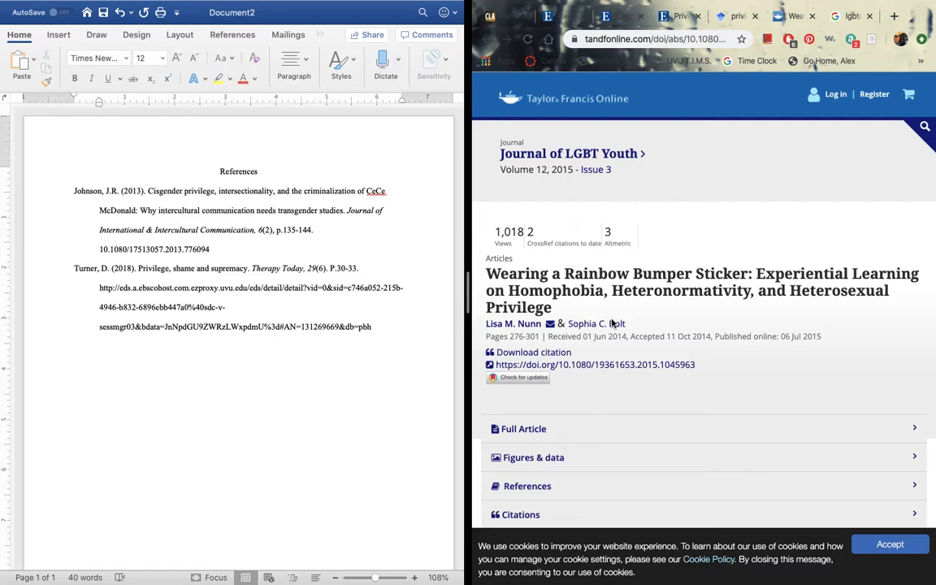
Return to the Purdue OWL electronic sources page and review its formats for database articles, abstracts, newspaper articles and electronic books
left_click(499, 19)
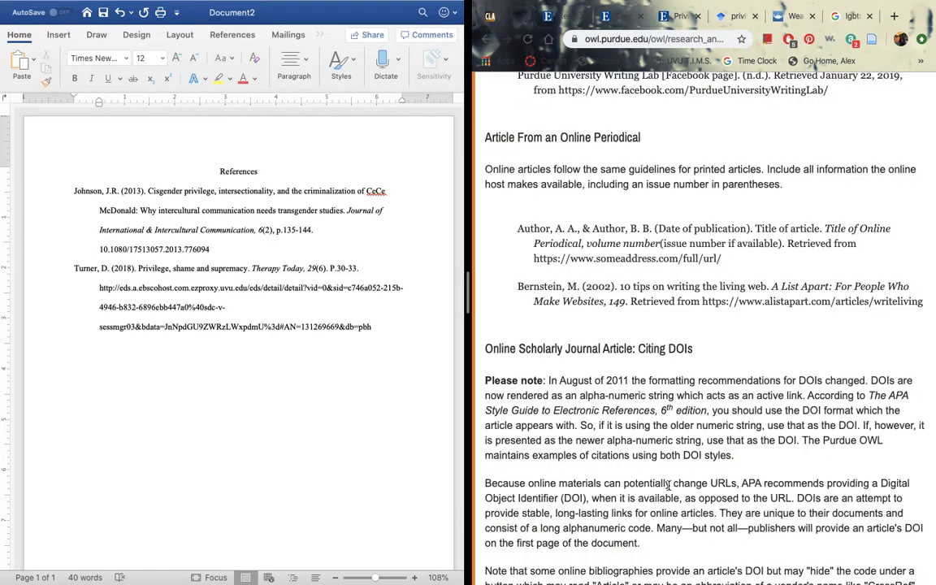
scroll(668, 485, "down", 15)
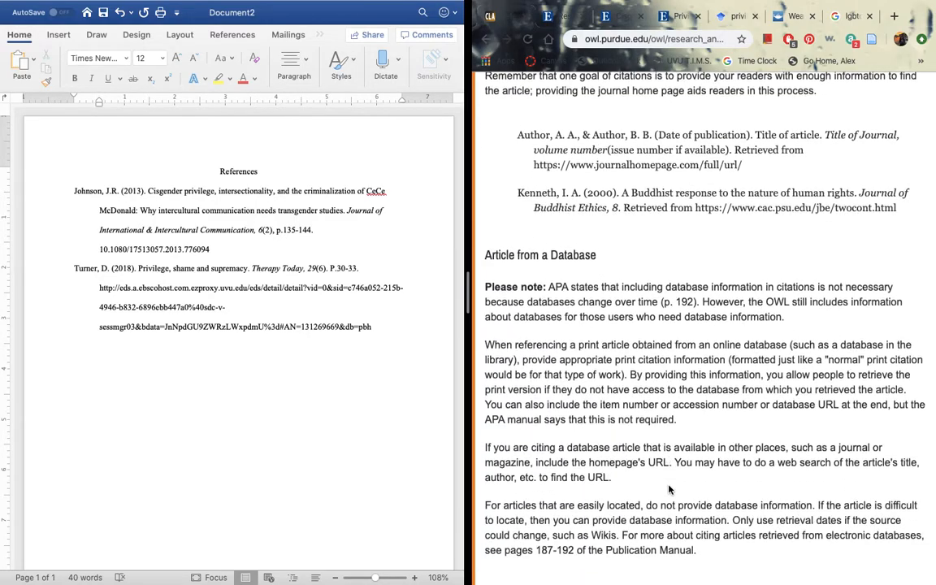
scroll(668, 489, "down", 3)
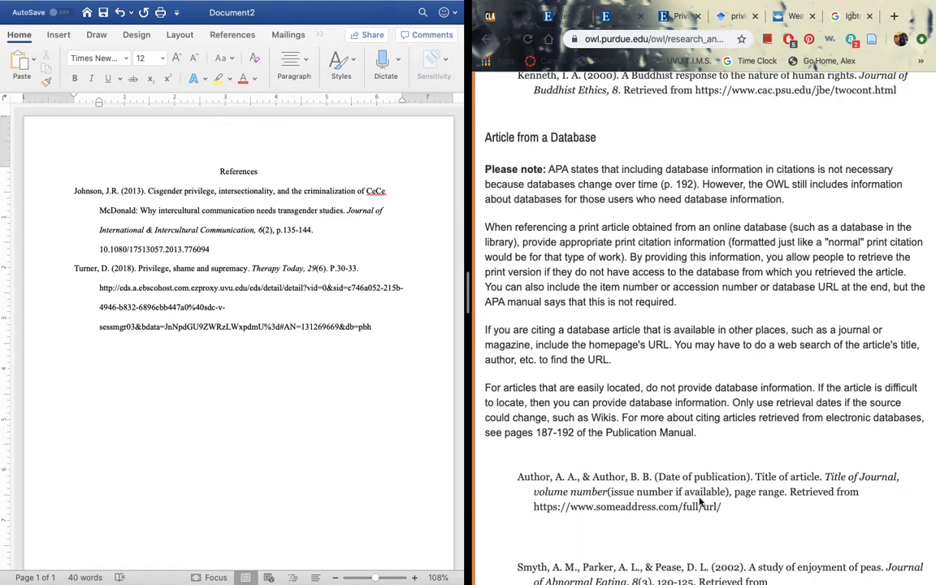
scroll(683, 348, "down", 2)
scroll(684, 347, "down", 12)
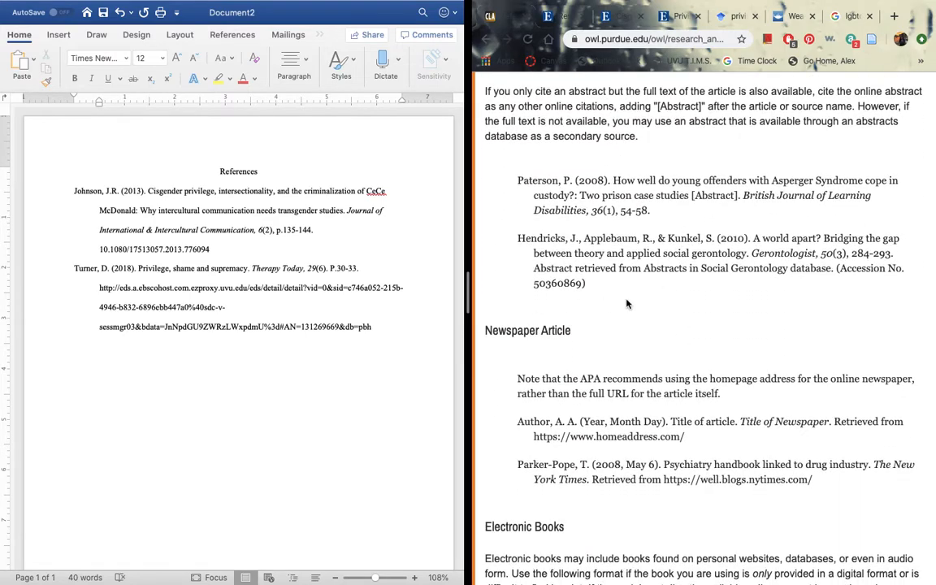
scroll(604, 303, "down", 7)
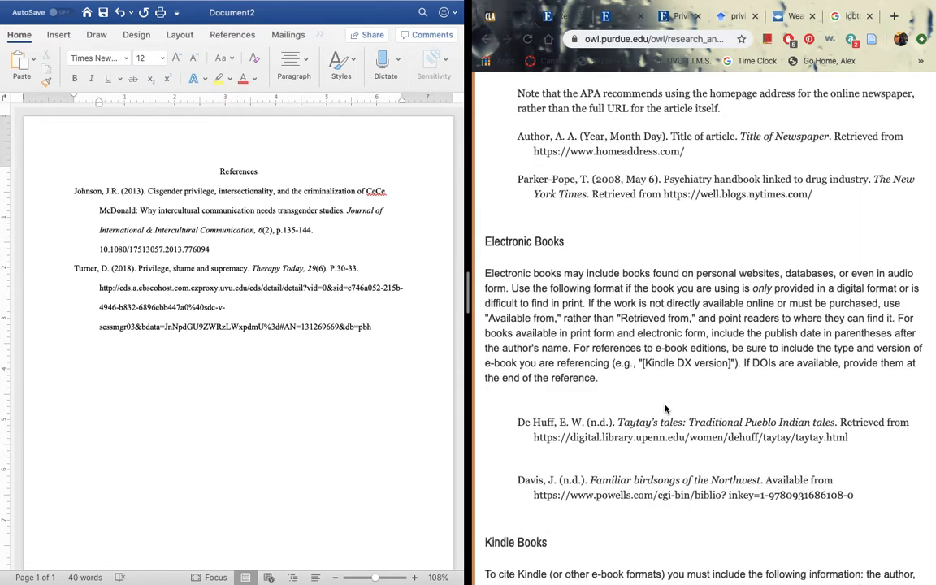
Review the Purdue OWL formats for online book reviews, dissertations, encyclopedias, bibliographies, data sets, graphic data and online interviews
scroll(679, 415, "down", 8)
scroll(717, 480, "down", 10)
scroll(679, 508, "down", 6)
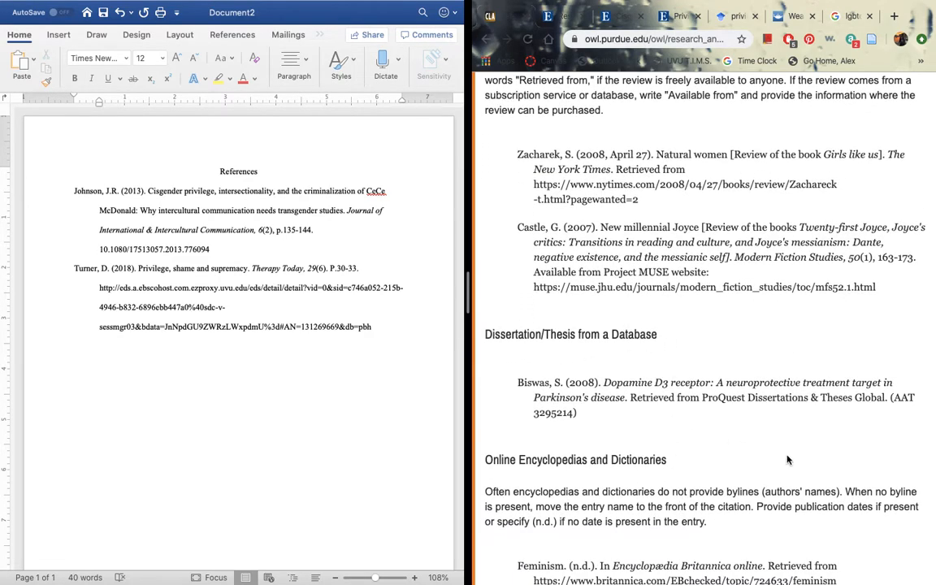
scroll(715, 416, "down", 5)
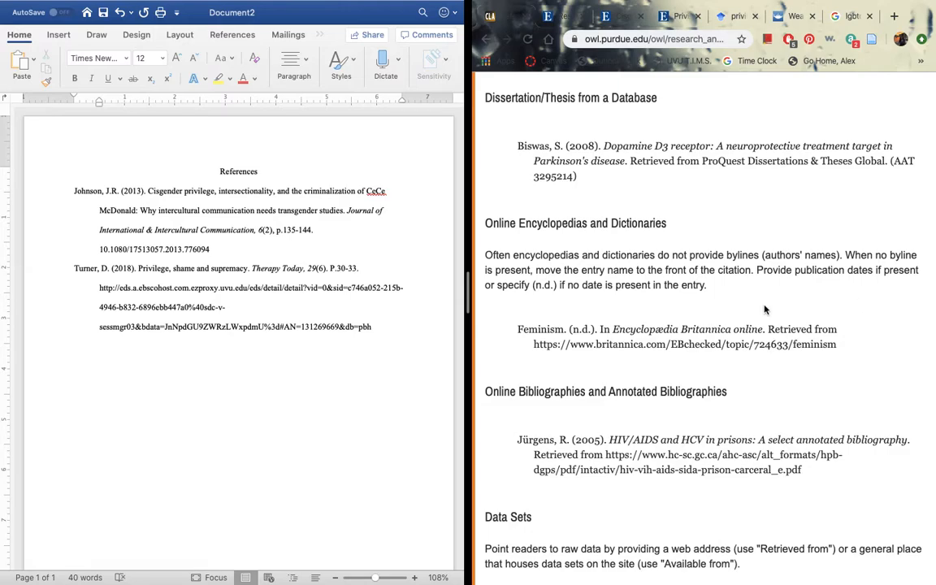
scroll(713, 269, "down", 3)
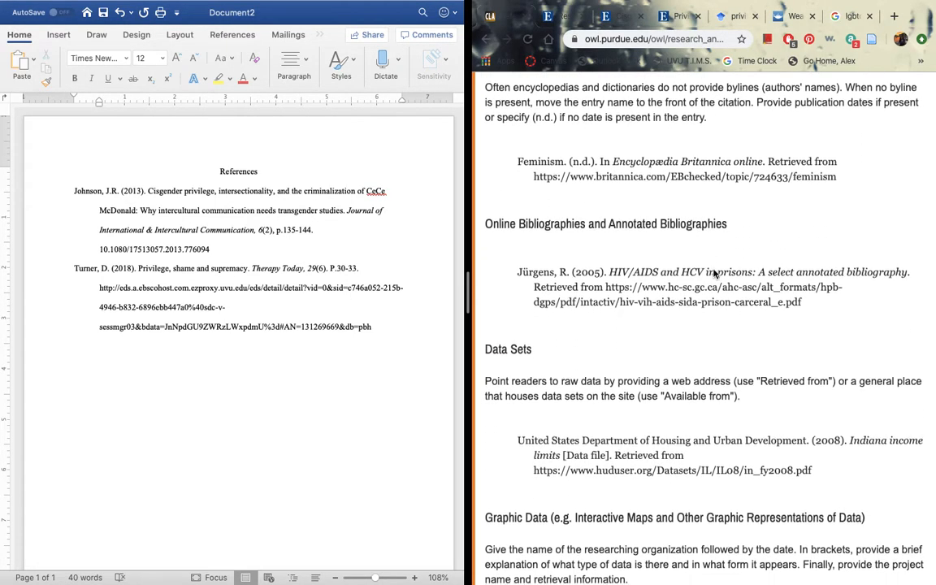
scroll(650, 313, "down", 1)
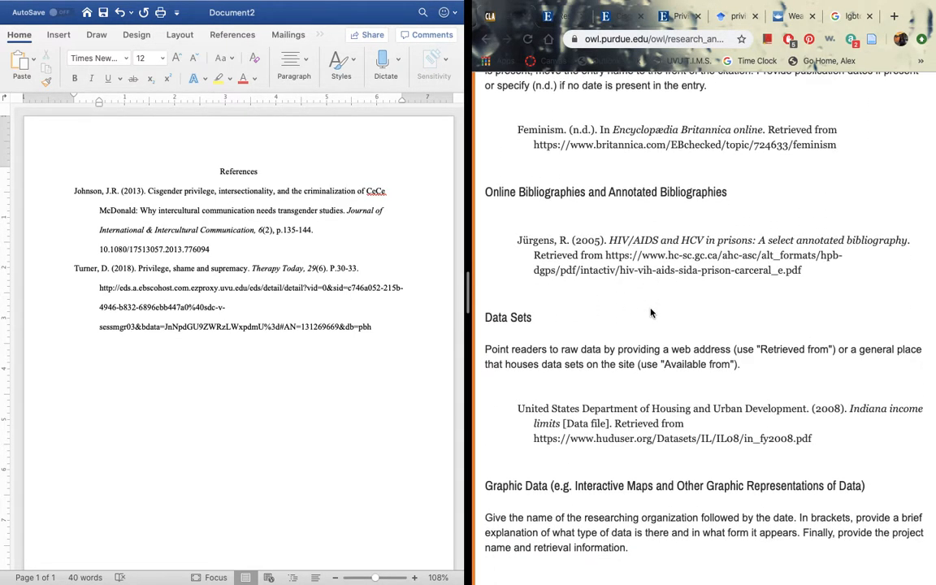
scroll(650, 313, "down", 3)
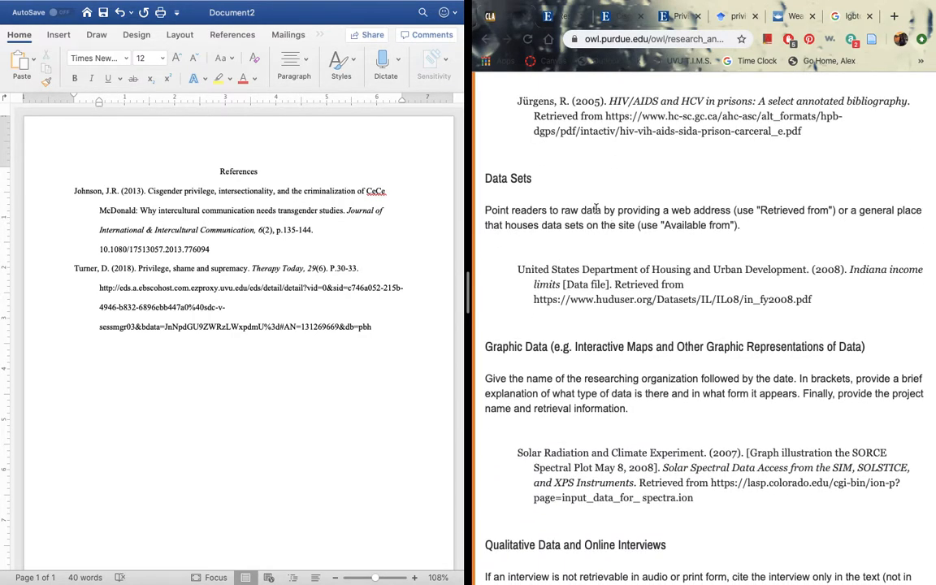
scroll(646, 383, "down", 1)
scroll(646, 382, "down", 2)
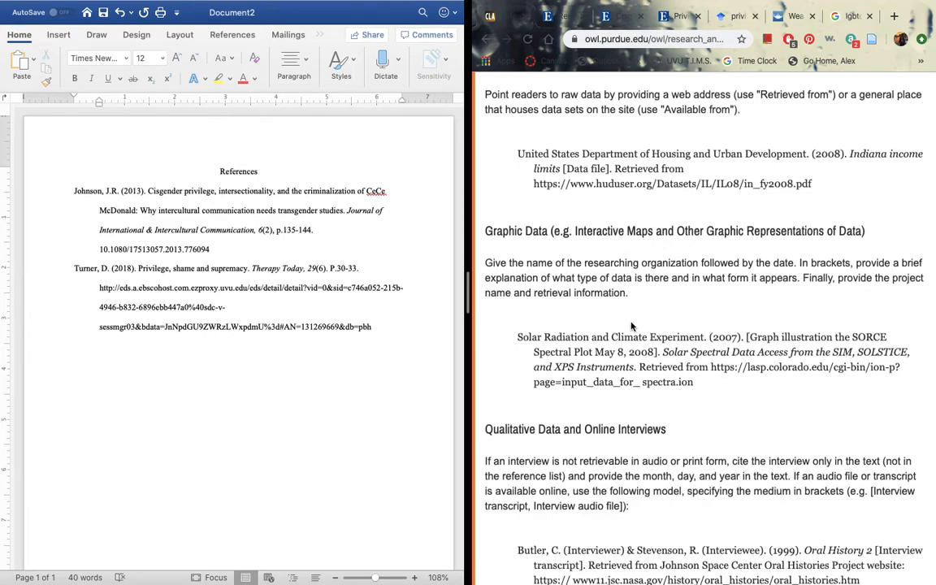
scroll(632, 325, "down", 5)
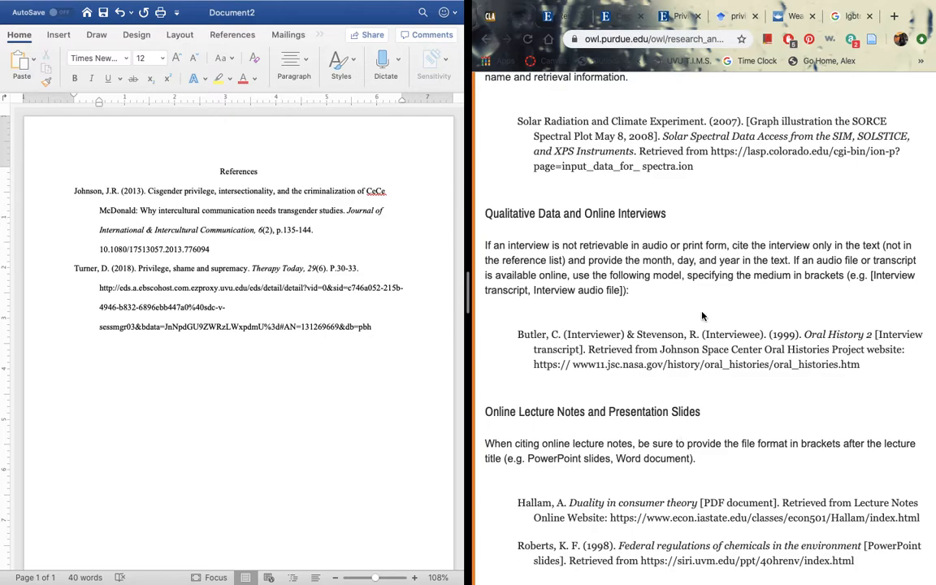
Examine the Purdue OWL guidance on citing lecture notes, software, e-mails, discussion board postings and blog posts
scroll(677, 407, "down", 5)
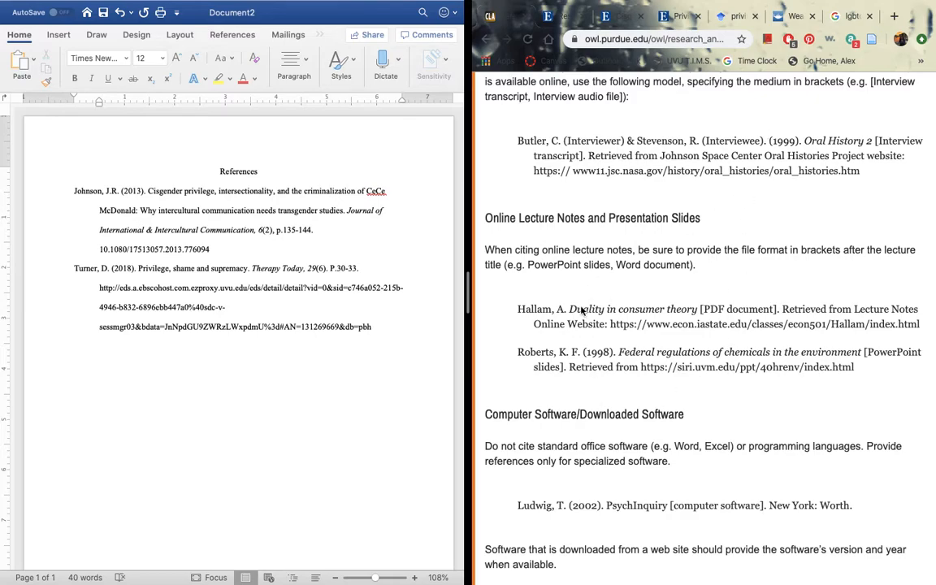
scroll(693, 364, "down", 2)
scroll(693, 363, "down", 4)
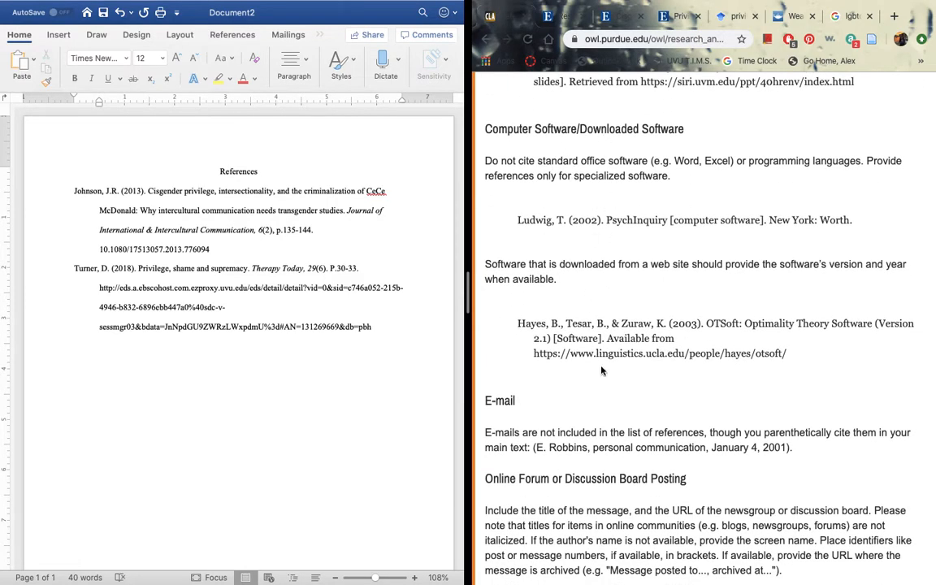
scroll(601, 370, "down", 2)
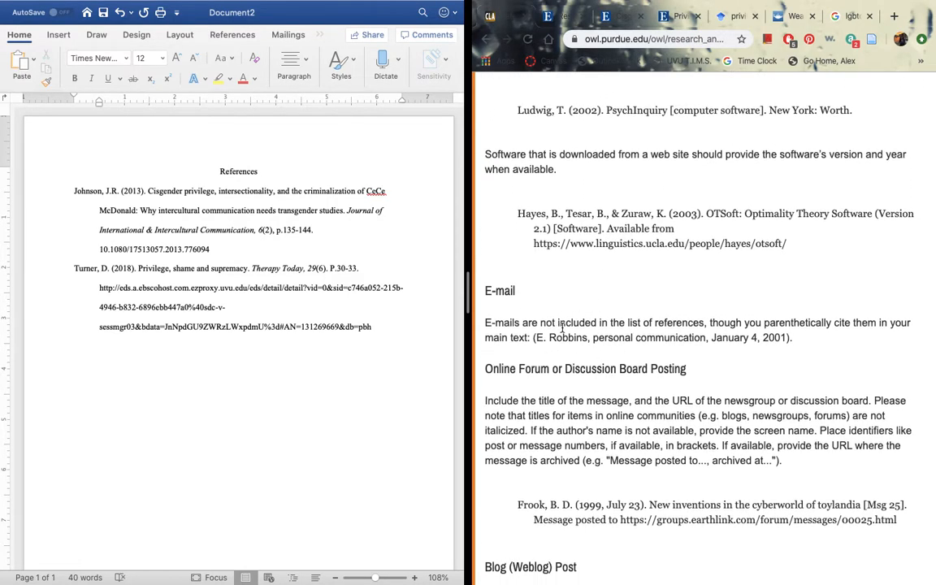
scroll(561, 327, "down", 1)
scroll(630, 396, "down", 3)
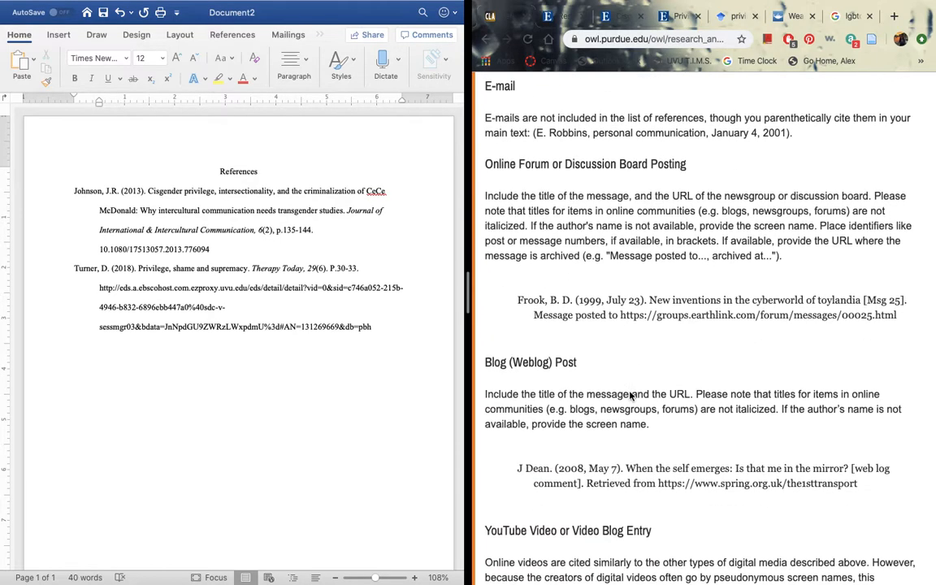
scroll(631, 396, "down", 2)
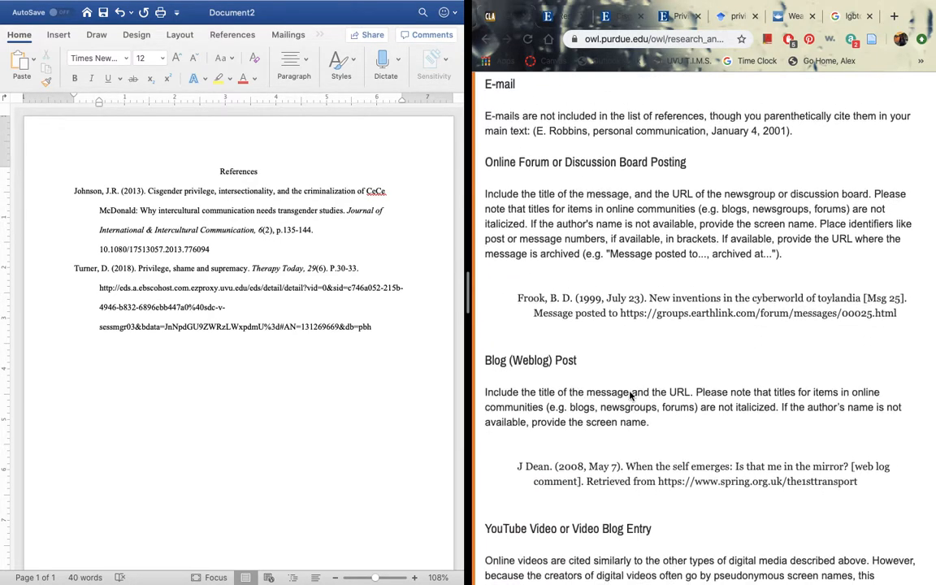
Examine the Purdue OWL formats for YouTube videos, wikis, audio podcasts and video podcasts through to the end of the guide
scroll(636, 453, "down", 3)
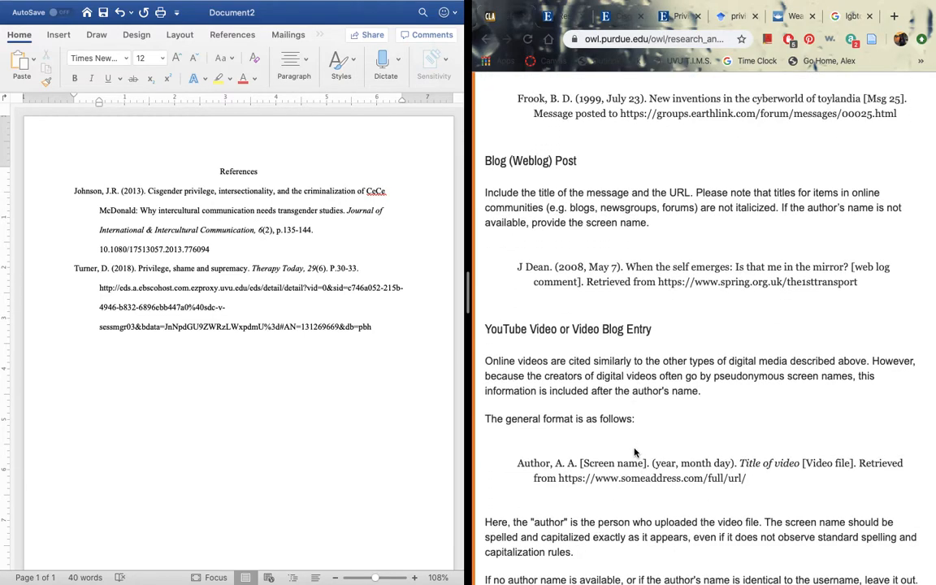
scroll(586, 363, "down", 2)
scroll(586, 362, "down", 5)
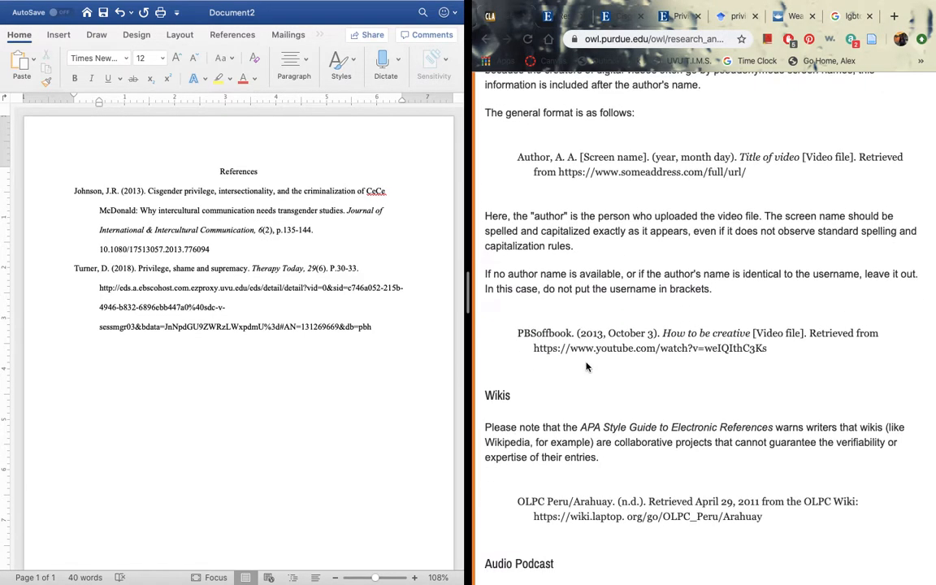
scroll(602, 406, "up", 3)
scroll(637, 464, "down", 3)
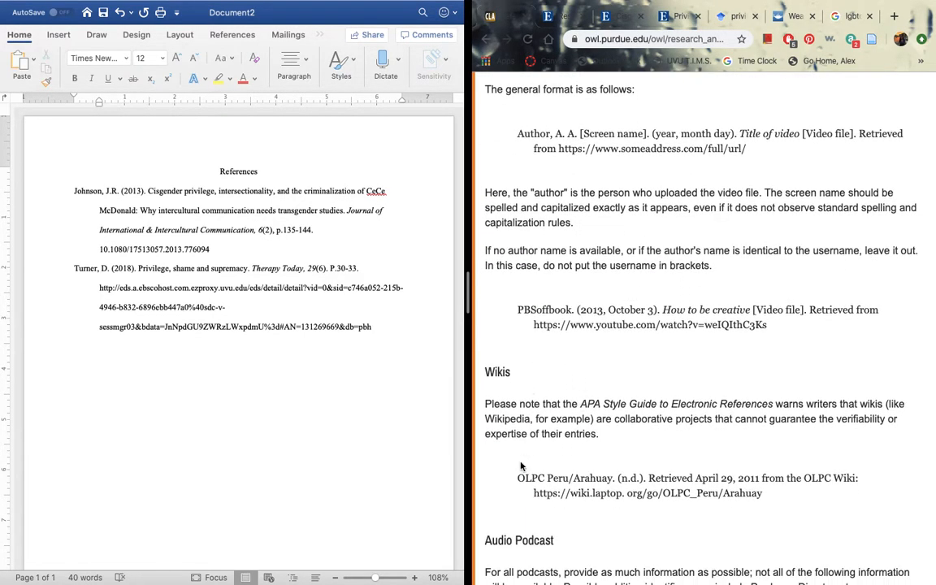
scroll(601, 423, "down", 2)
scroll(628, 440, "down", 5)
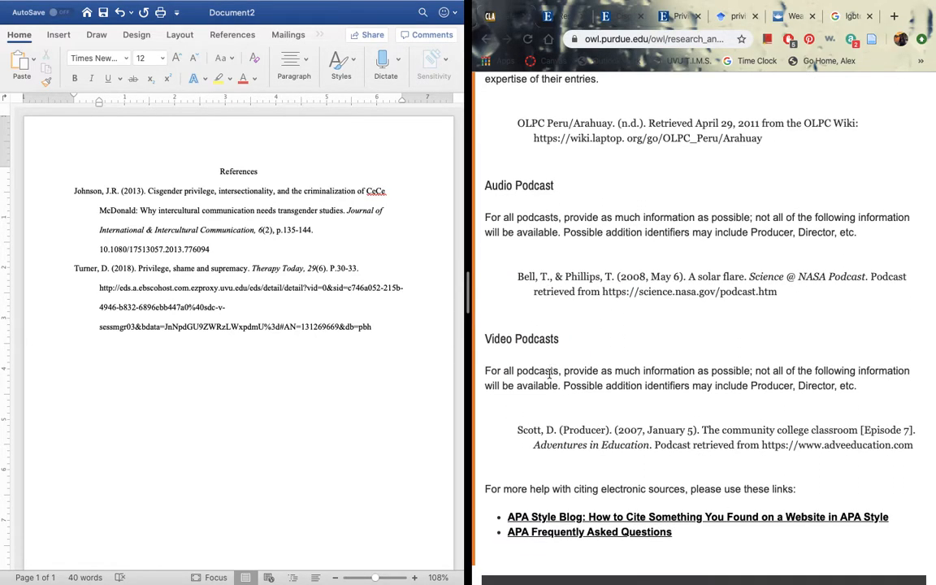
scroll(549, 373, "down", 1)
scroll(560, 386, "down", 1)
Widen the browser pane to show the Purdue OWL site navigation and open the APA 6th edition page "Reference List: Other Non-Print Sources."
scroll(580, 404, "up", 5)
scroll(580, 404, "up", 20)
scroll(576, 572, "up", 15)
left_click(509, 288)
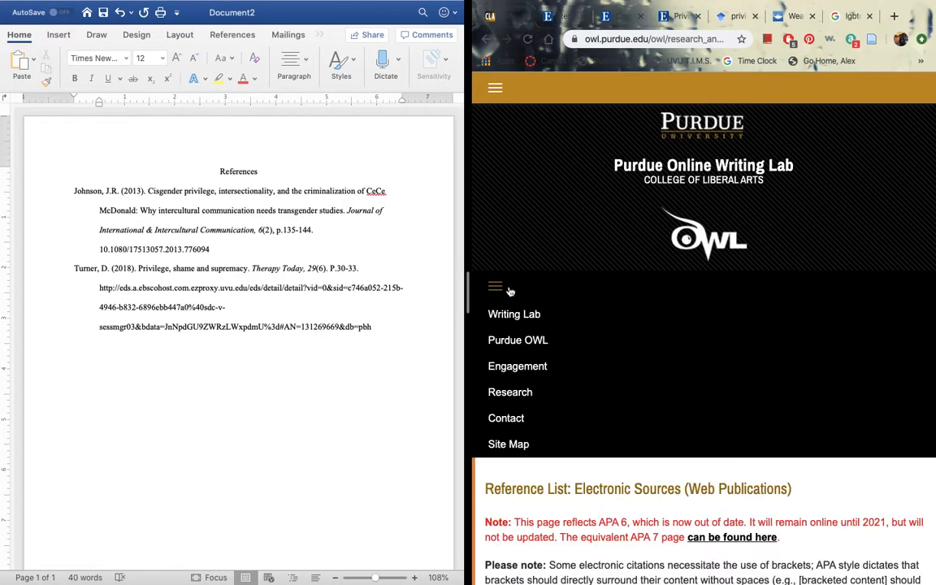
left_click(496, 285)
left_click_drag(466, 241, 300, 225)
scroll(455, 437, "down", 2)
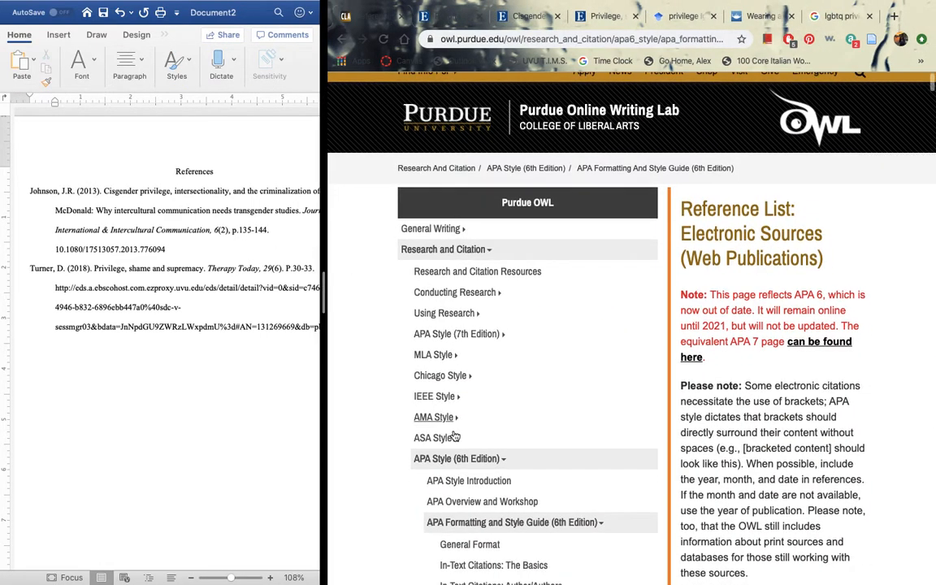
scroll(455, 437, "down", 5)
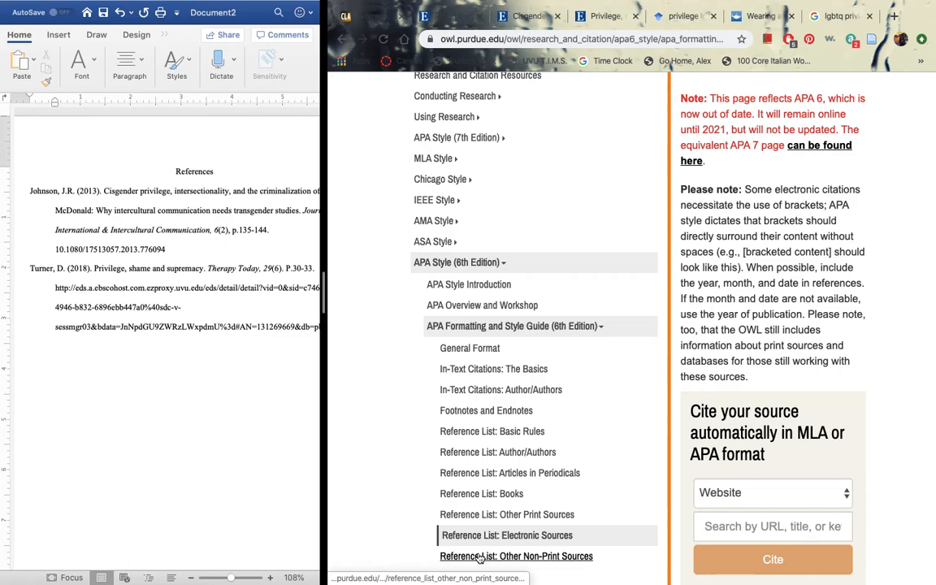
left_click(479, 557)
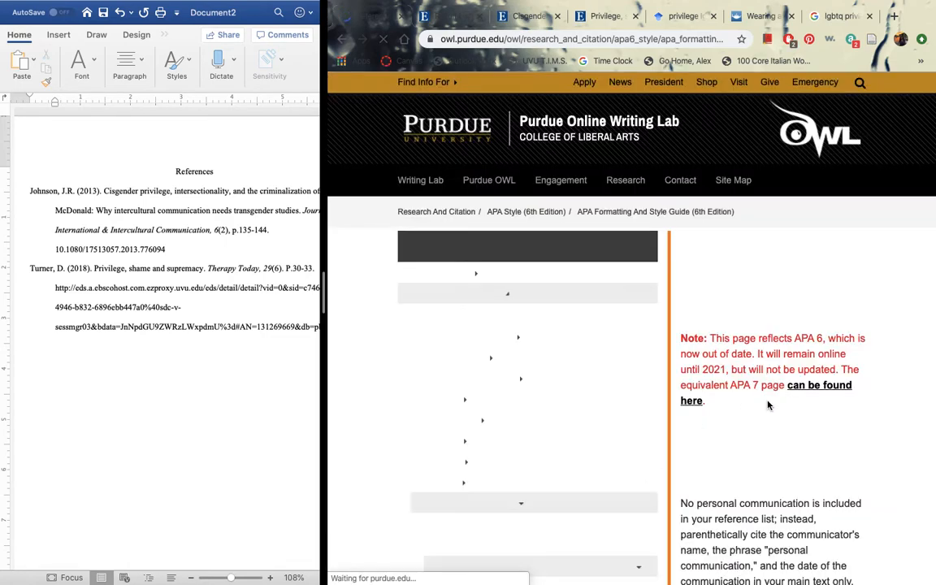
Review the non-print source formats for motion pictures, including those with international or limited availability
scroll(762, 408, "down", 8)
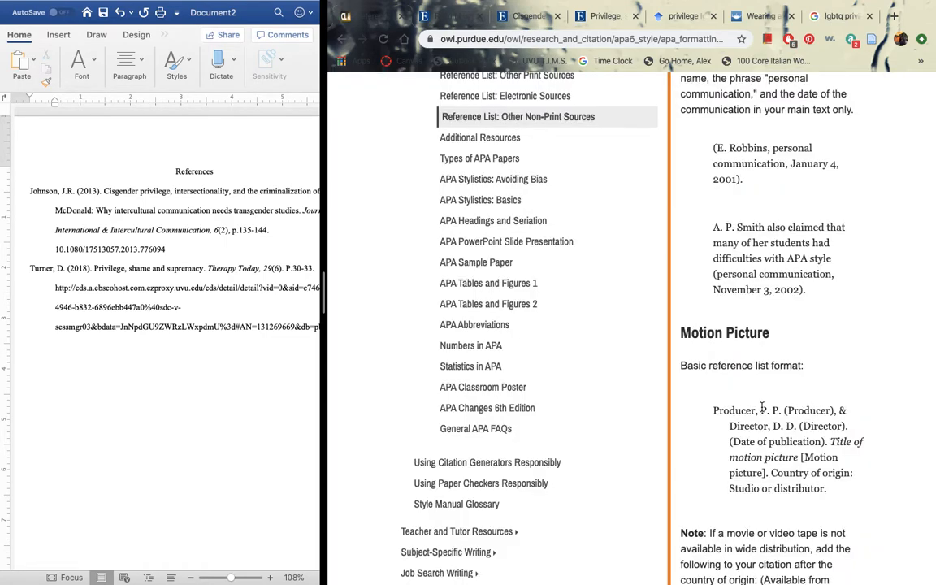
scroll(762, 408, "down", 5)
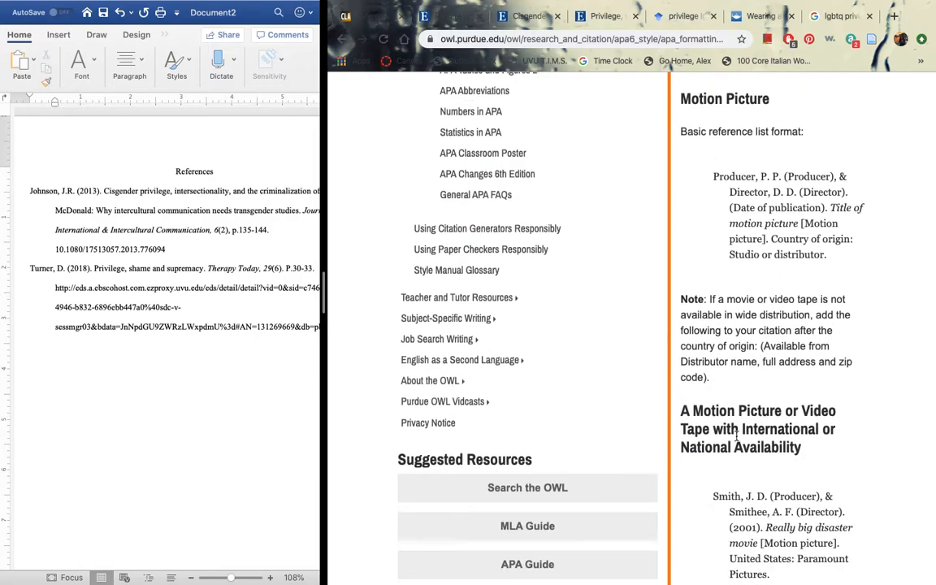
scroll(736, 437, "down", 3)
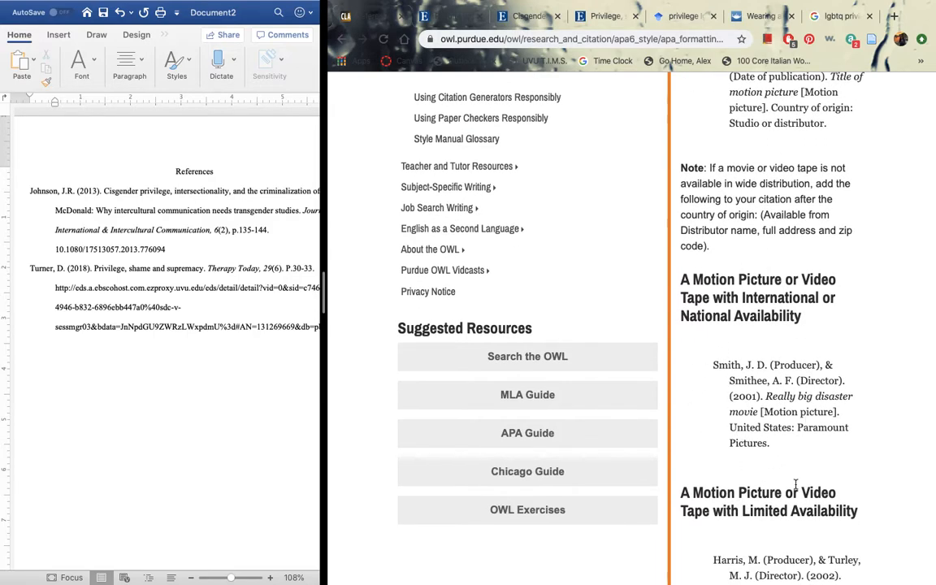
scroll(885, 449, "down", 1)
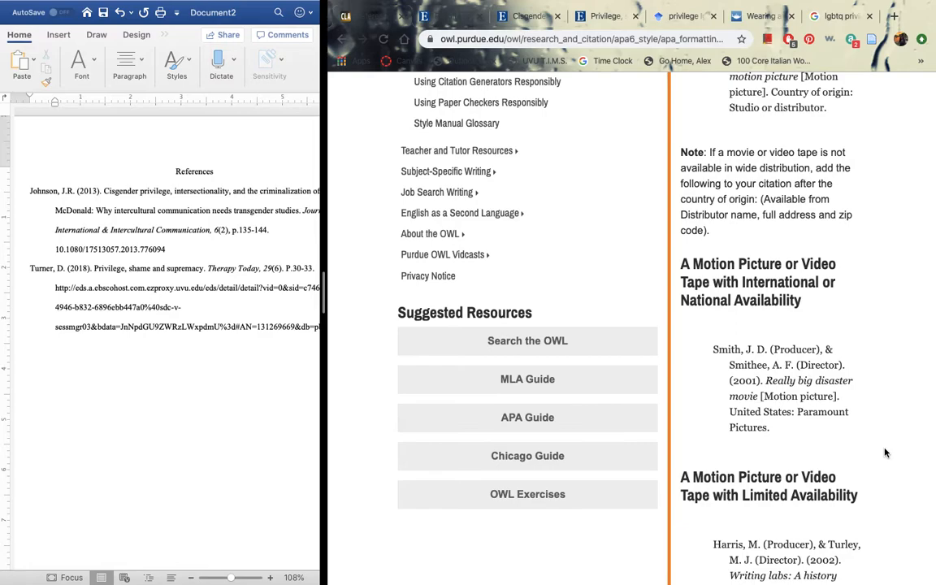
scroll(885, 452, "down", 2)
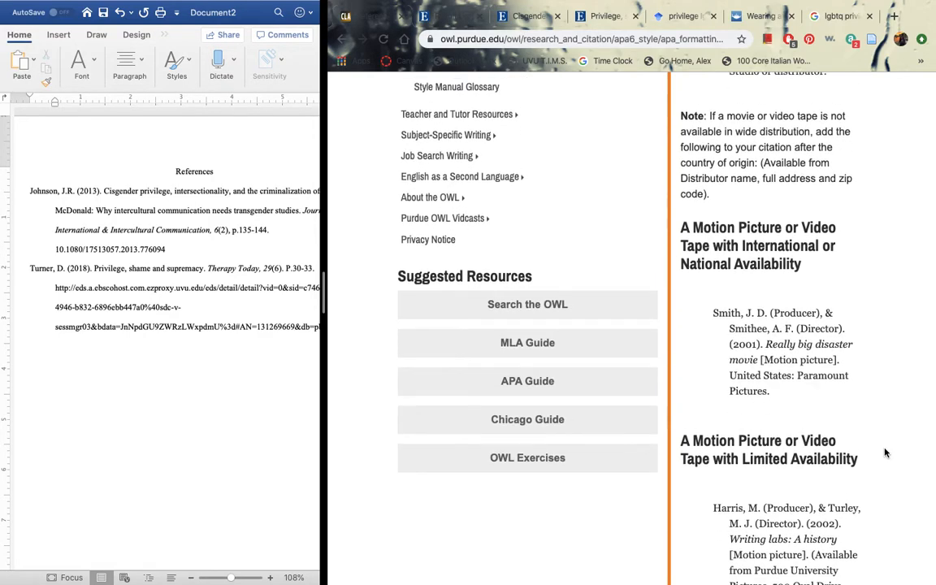
Review the Purdue OWL citation formats for limited-availability motion pictures, television broadcasts, single episodes and television series
scroll(885, 453, "up", 3)
scroll(884, 451, "down", 7)
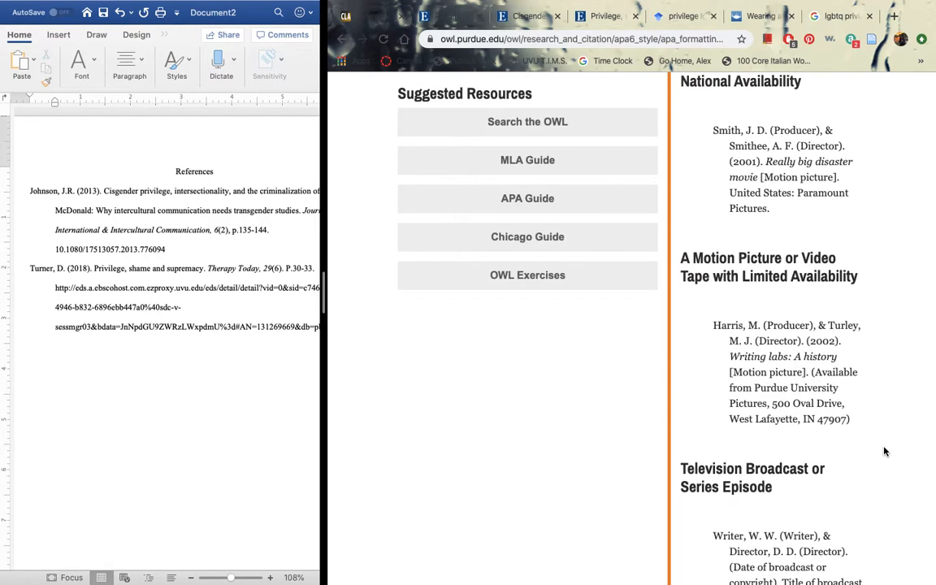
scroll(885, 452, "down", 1)
scroll(886, 451, "down", 6)
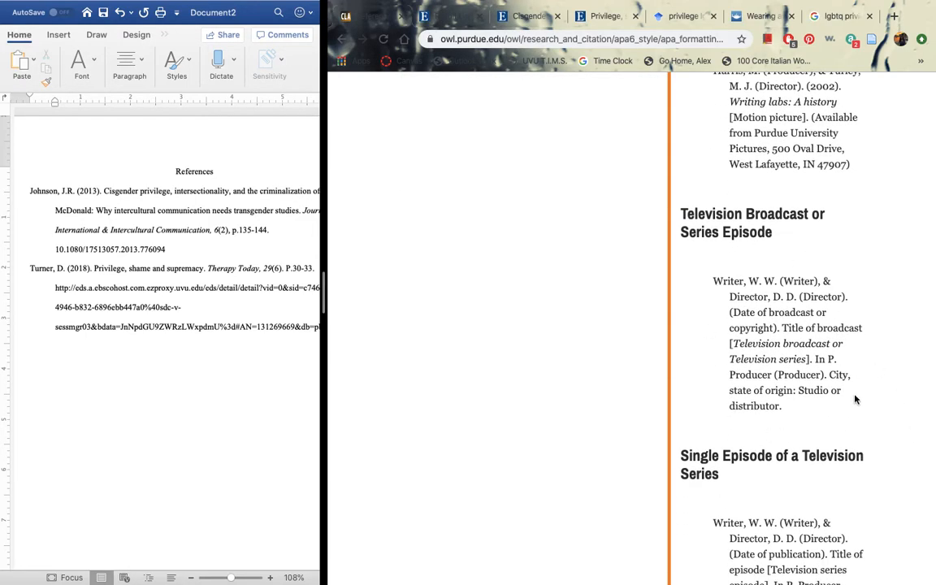
scroll(804, 413, "down", 1)
scroll(804, 414, "down", 6)
scroll(805, 411, "down", 6)
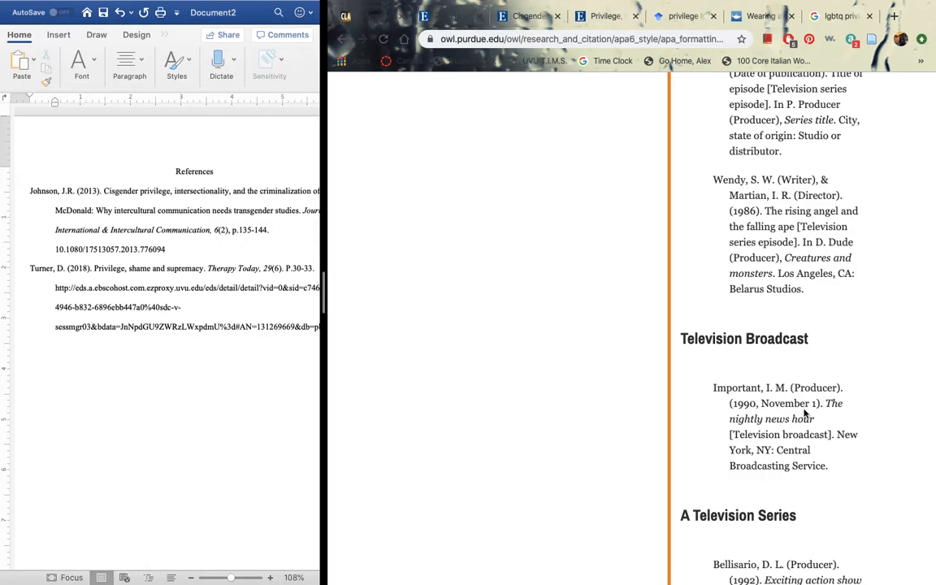
scroll(805, 414, "down", 1)
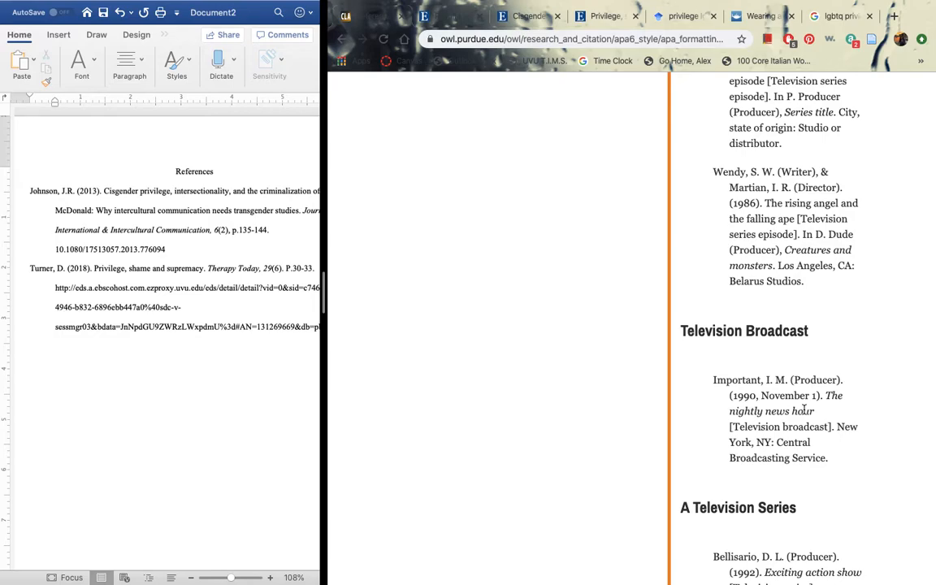
scroll(805, 410, "down", 5)
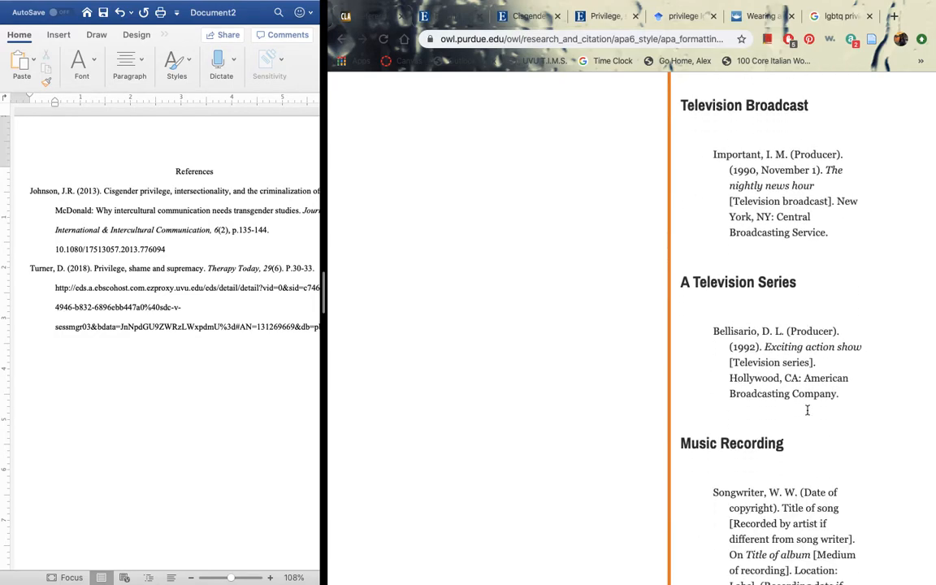
Review the music recording and conference or symposium presentation formats, finishing back at the start of the page
scroll(807, 415, "down", 3)
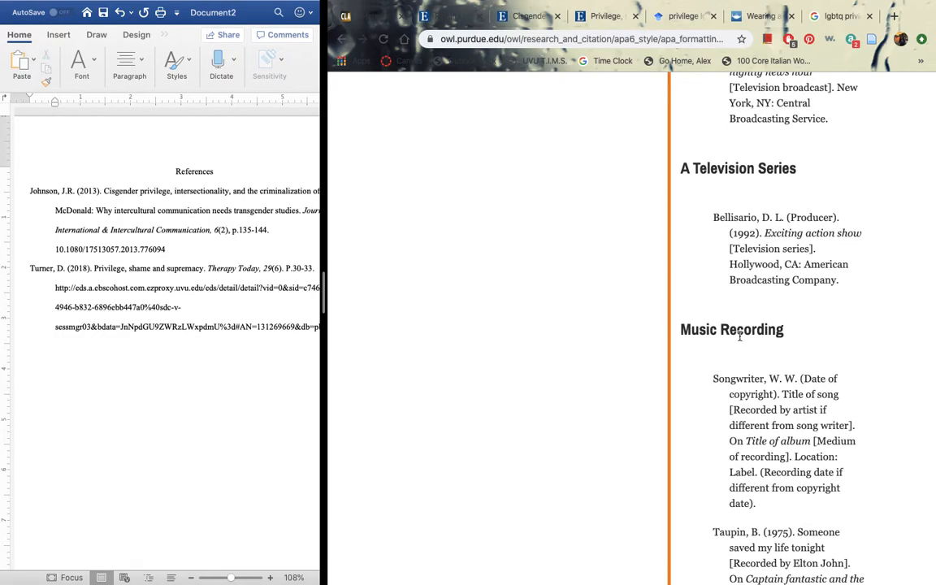
scroll(792, 484, "down", 3)
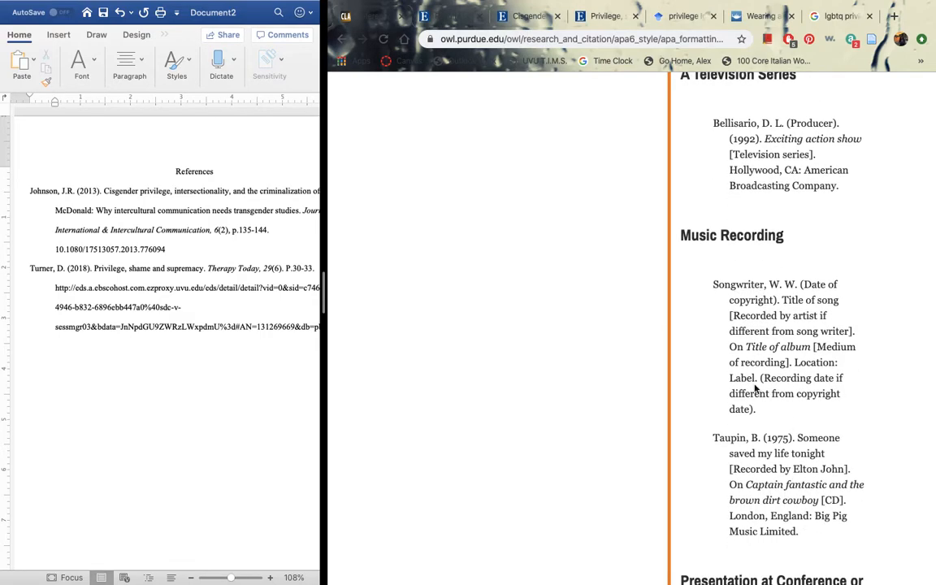
scroll(763, 406, "down", 3)
scroll(786, 511, "down", 5)
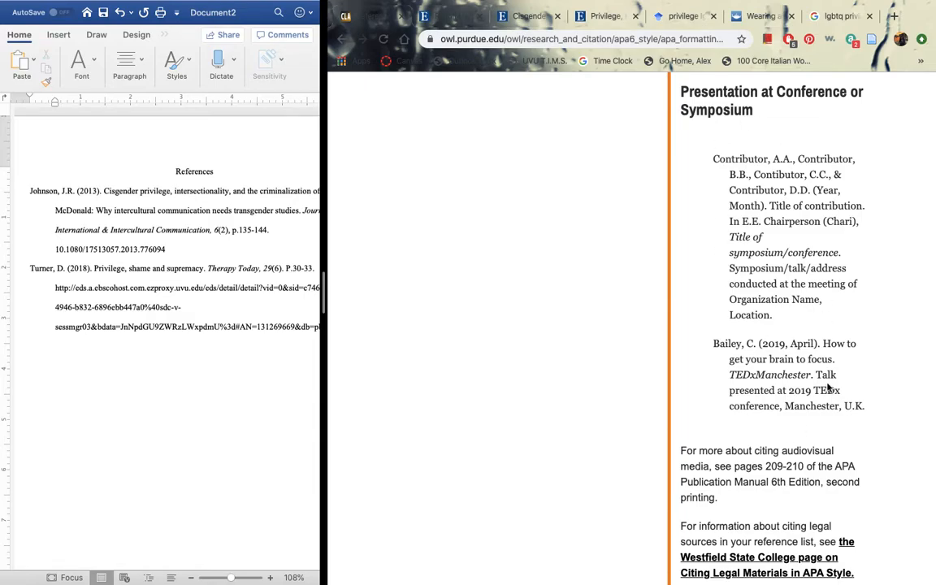
scroll(833, 439, "up", 15)
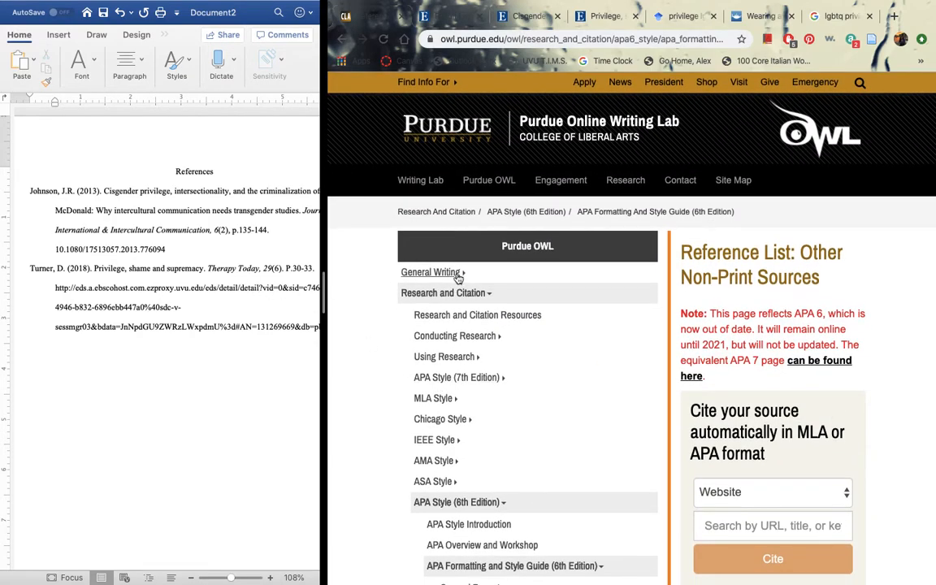
Open the article "30+ Examples of Heterosexual (Straight) Privileges" from the Google results for "lgbtq privilege" and widen the browser pane
left_click_drag(324, 252, 455, 252)
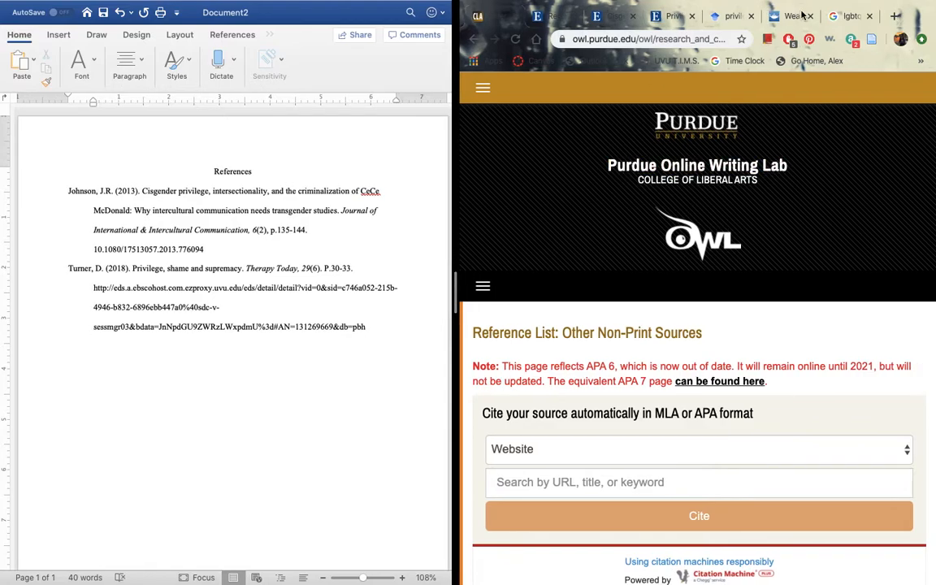
left_click(845, 16)
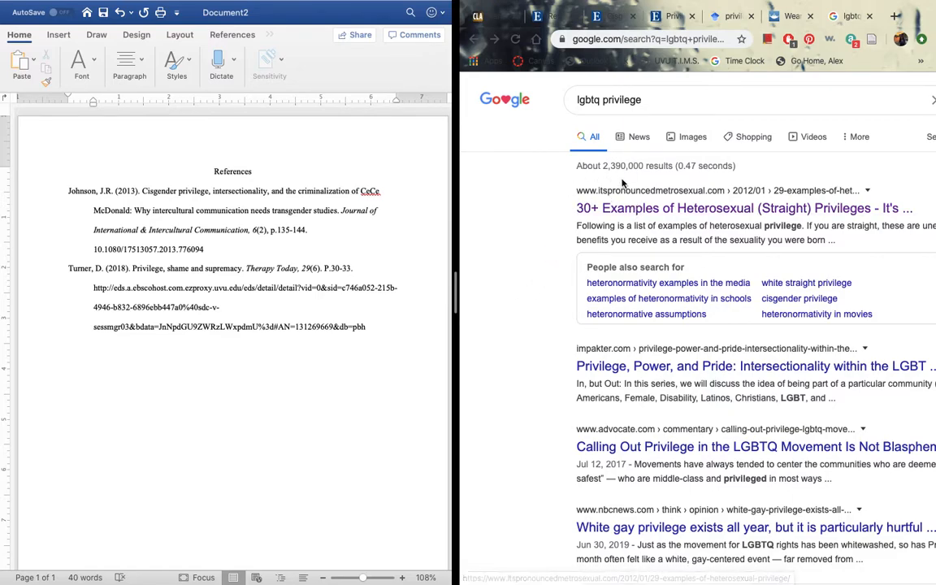
left_click(704, 209)
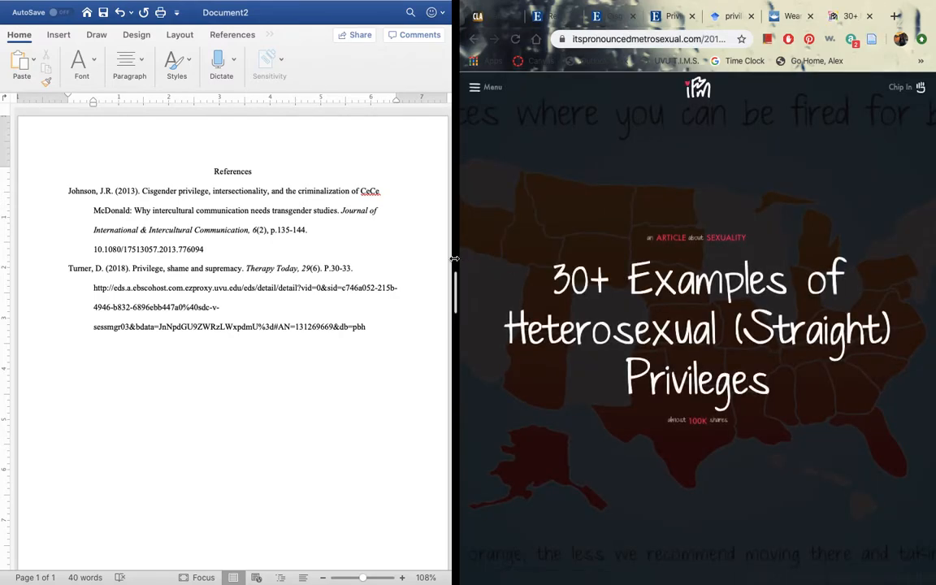
left_click_drag(454, 258, 308, 262)
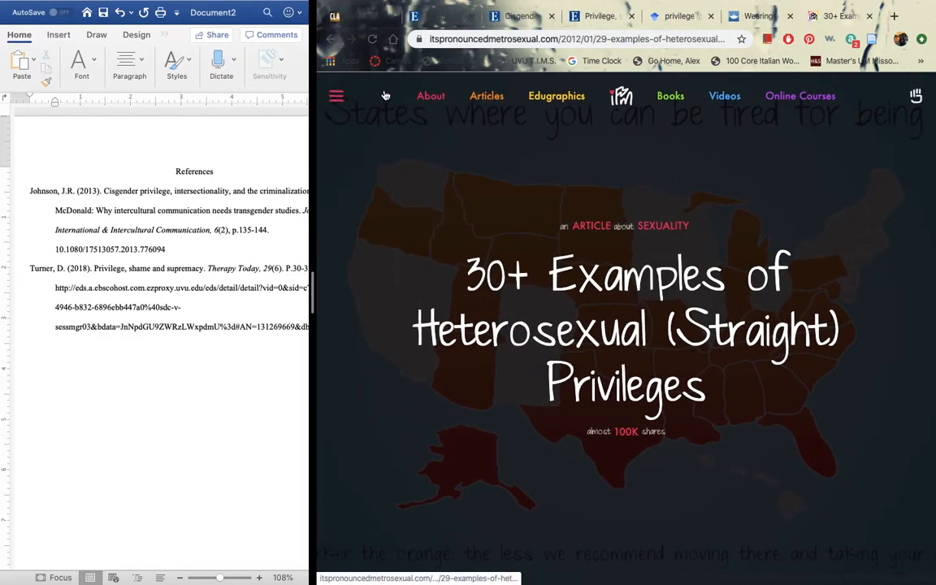
Browse the site's All Posts listing and open the article "Literal Transphobia."
left_click(334, 100)
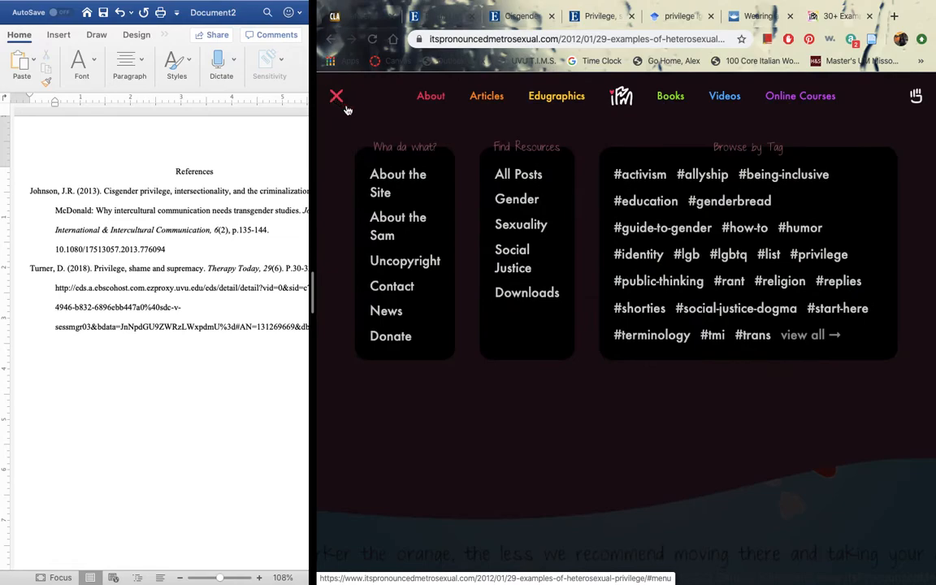
left_click(528, 174)
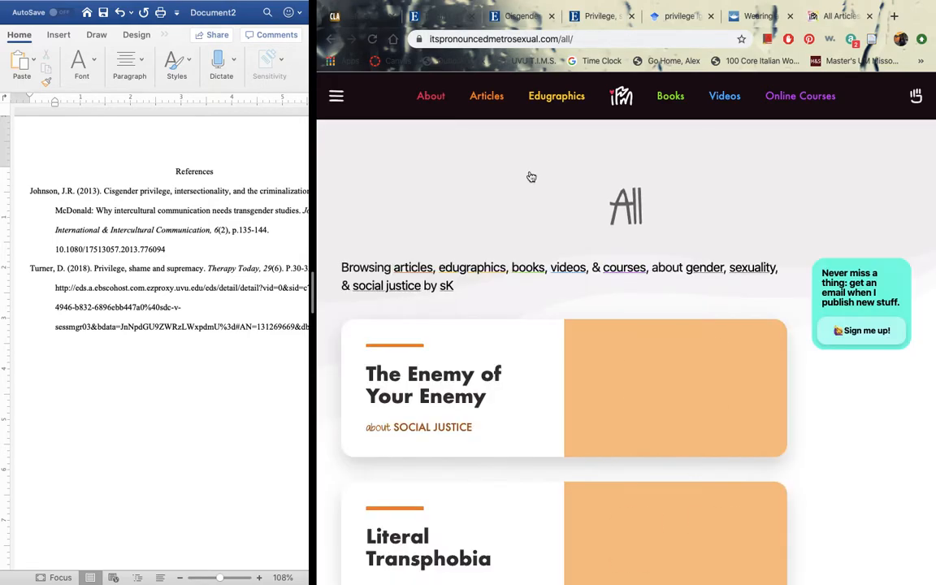
scroll(504, 428, "down", 3)
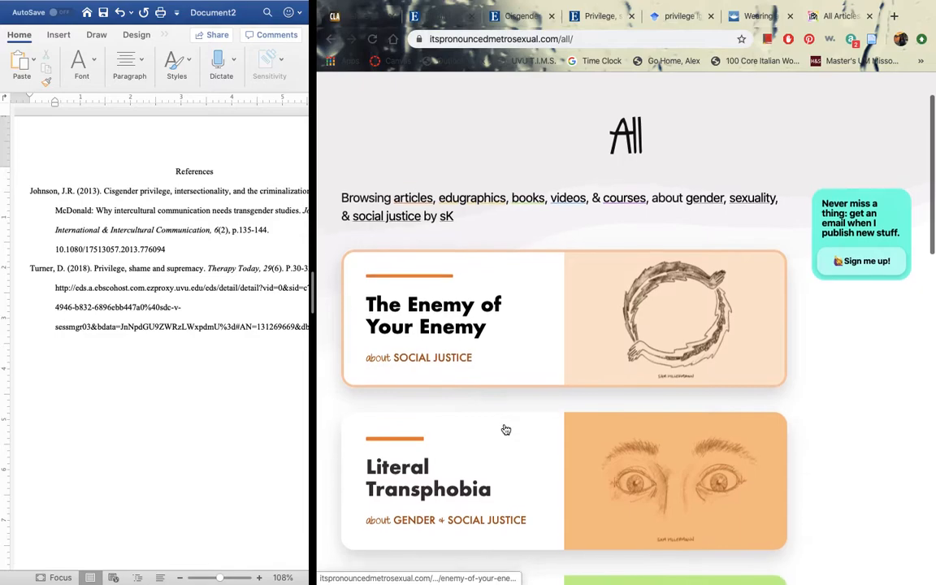
scroll(504, 429, "down", 5)
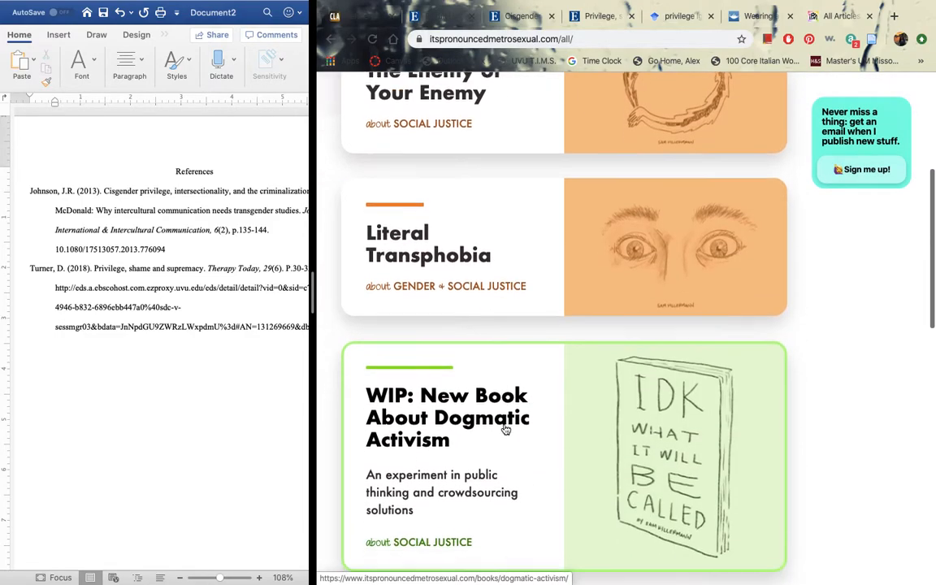
scroll(505, 429, "down", 4)
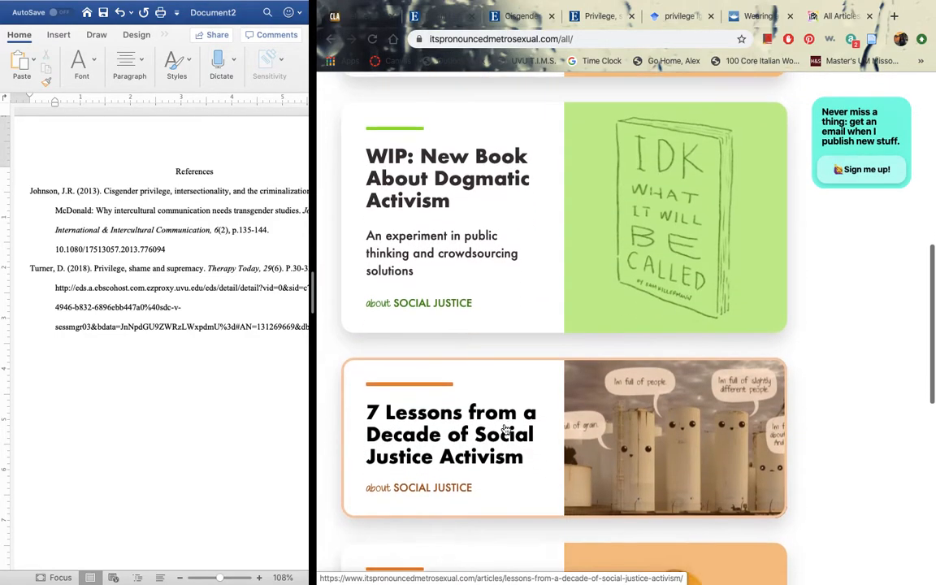
scroll(505, 429, "down", 5)
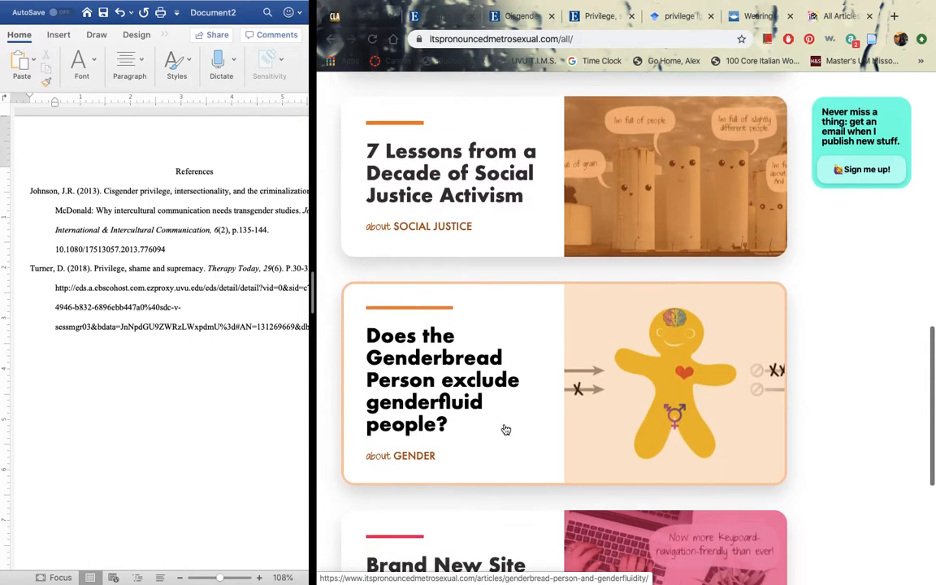
scroll(506, 429, "down", 2)
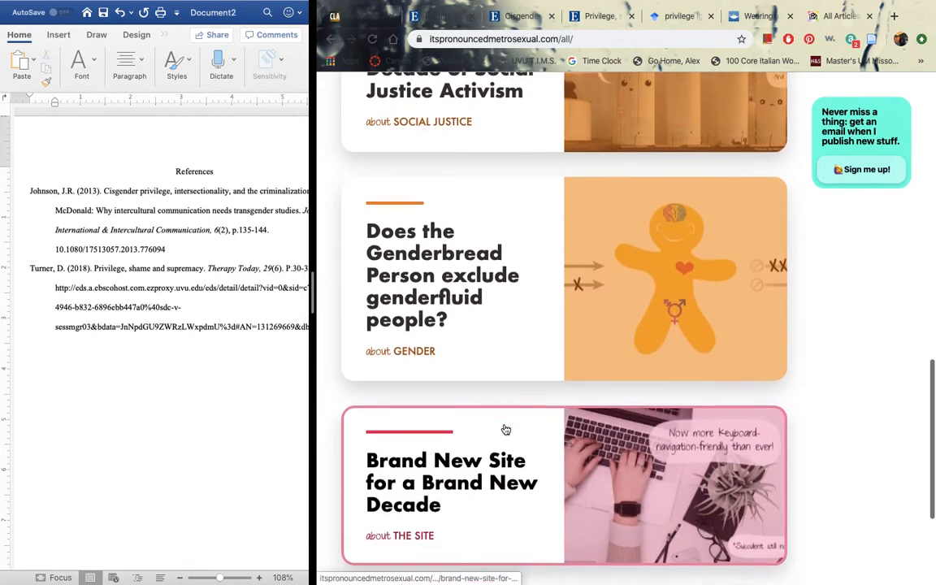
scroll(505, 429, "down", 1)
scroll(506, 429, "up", 6)
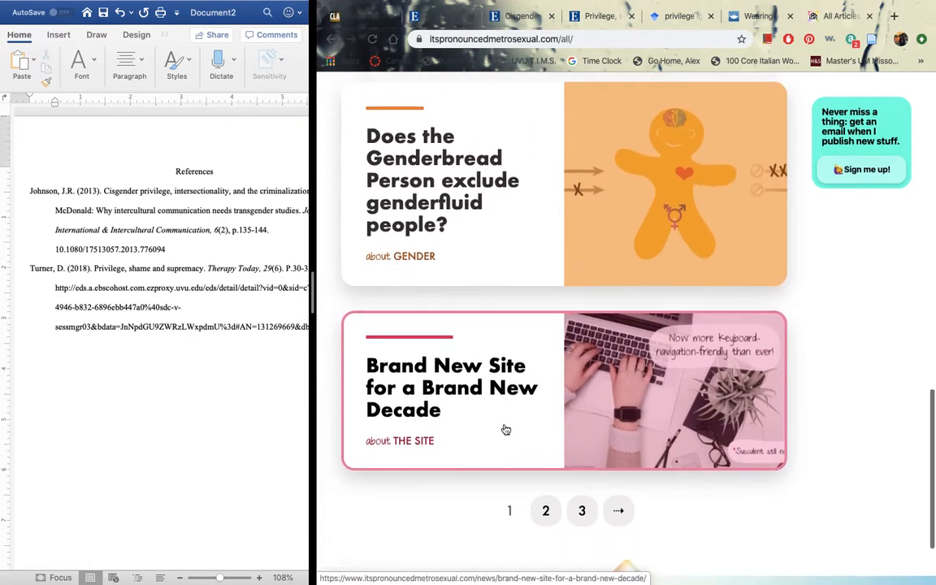
scroll(505, 429, "up", 8)
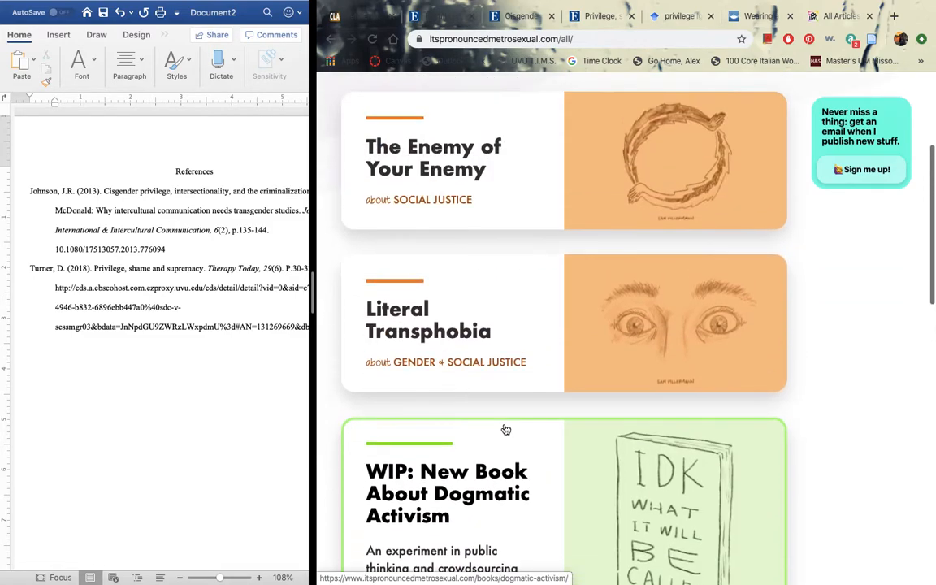
scroll(505, 429, "up", 1)
left_click(526, 372)
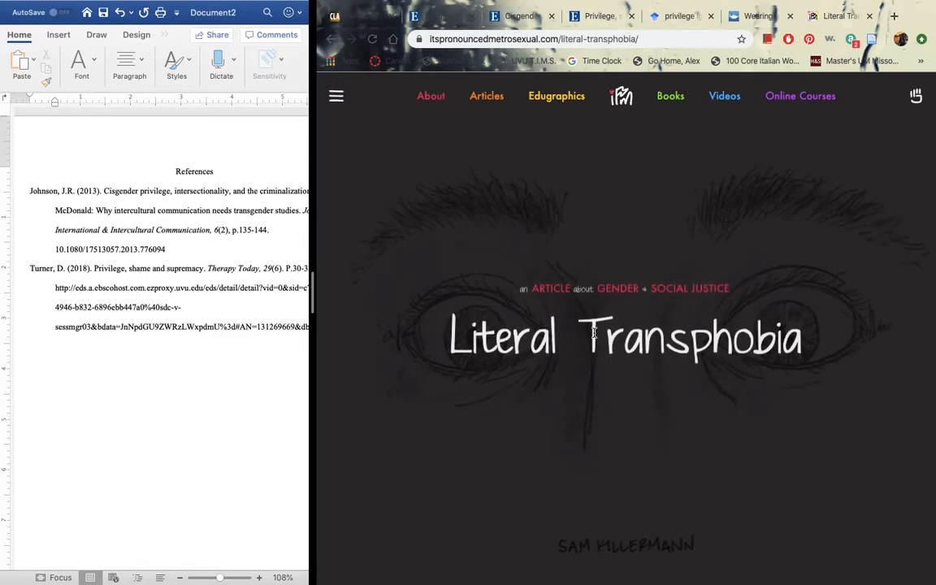
Examine the title, subtitle and author byline at the start of the "Literal Transphobia" article
scroll(594, 333, "down", 3)
scroll(594, 333, "up", 4)
scroll(594, 332, "down", 8)
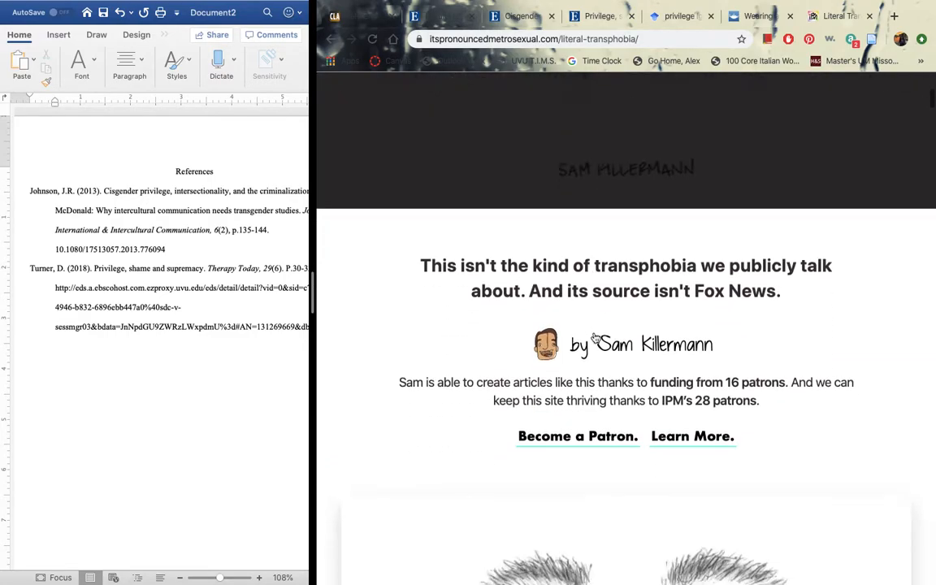
scroll(595, 337, "down", 2)
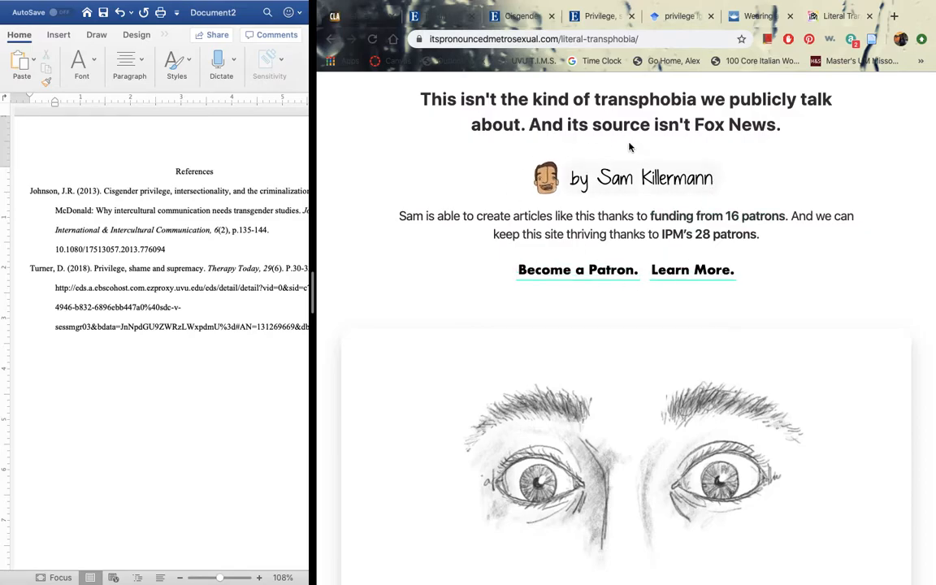
scroll(413, 353, "up", 1)
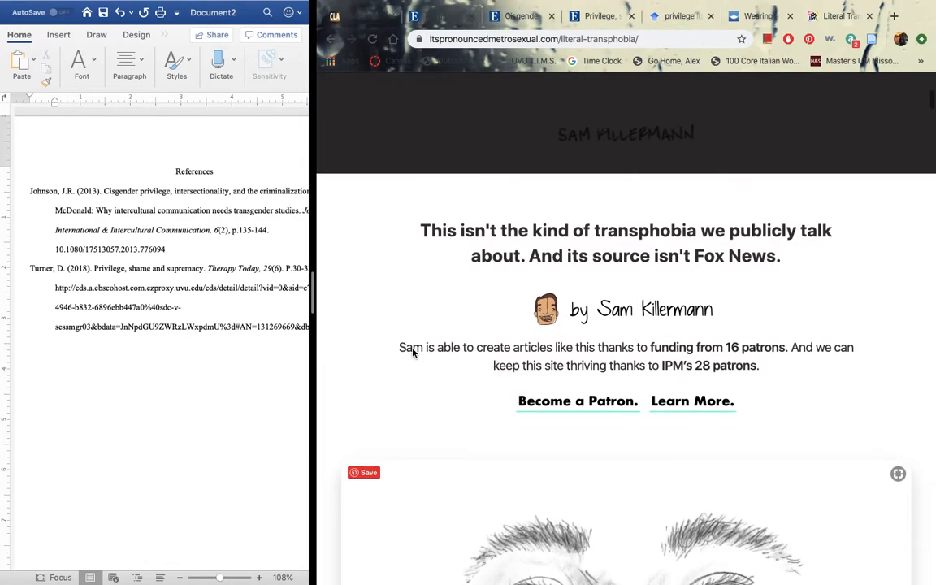
Look through the whole "Literal Transphobia" article, down to the About the Author section, for a publication date
scroll(413, 353, "down", 20)
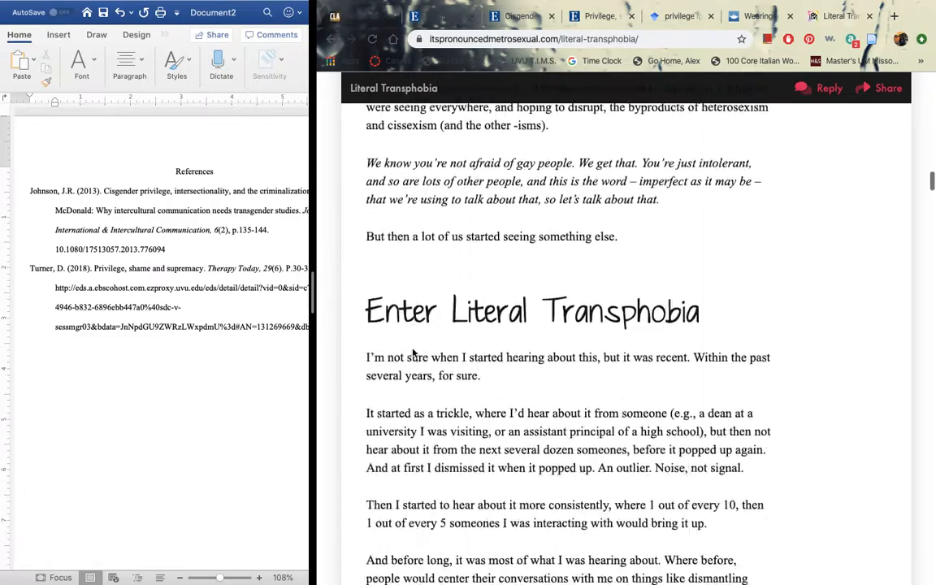
scroll(413, 349, "up", 15)
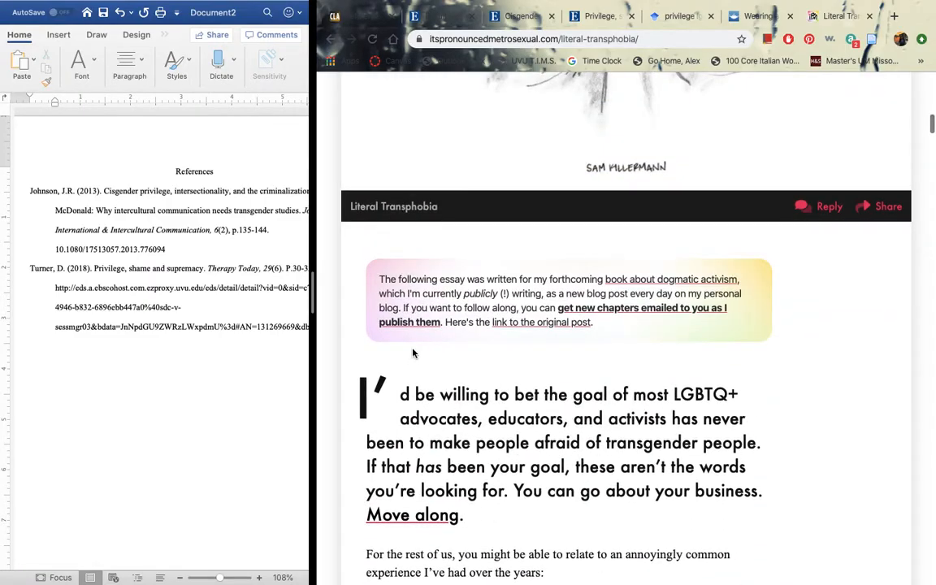
scroll(413, 353, "down", 15)
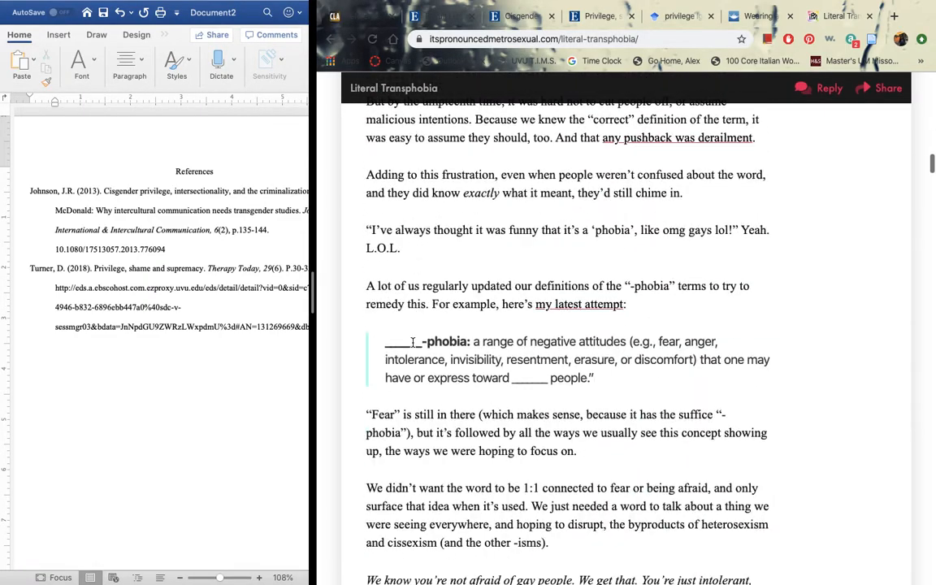
scroll(413, 342, "down", 20)
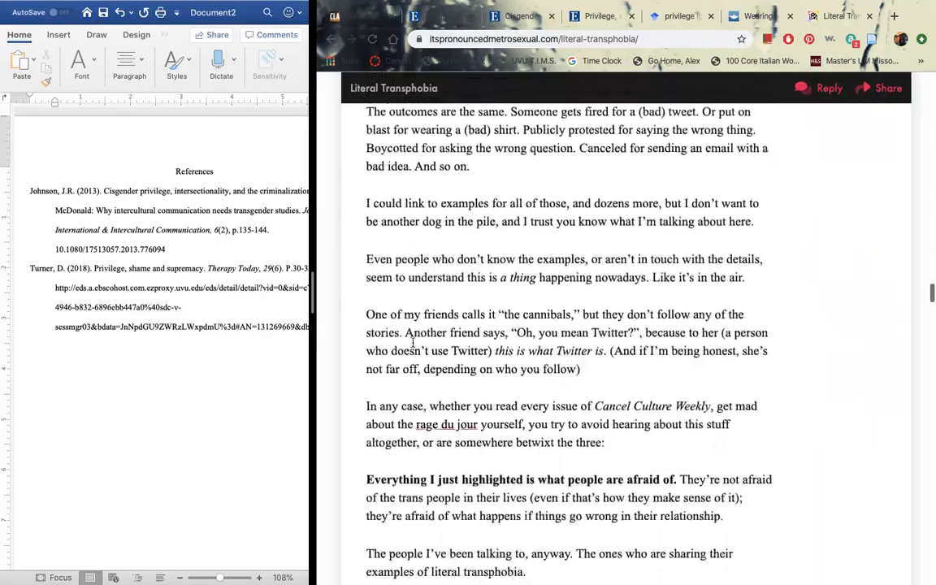
scroll(412, 342, "down", 20)
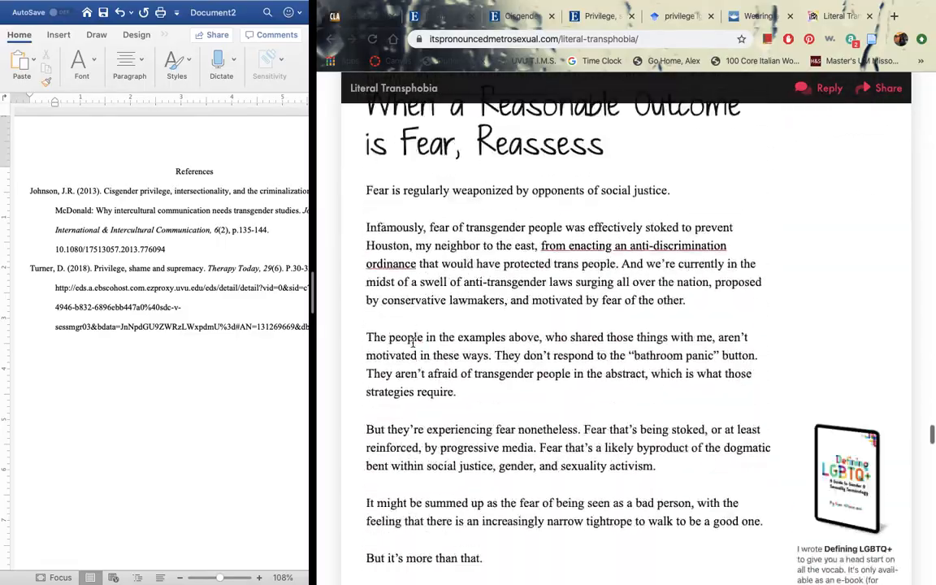
scroll(412, 342, "down", 20)
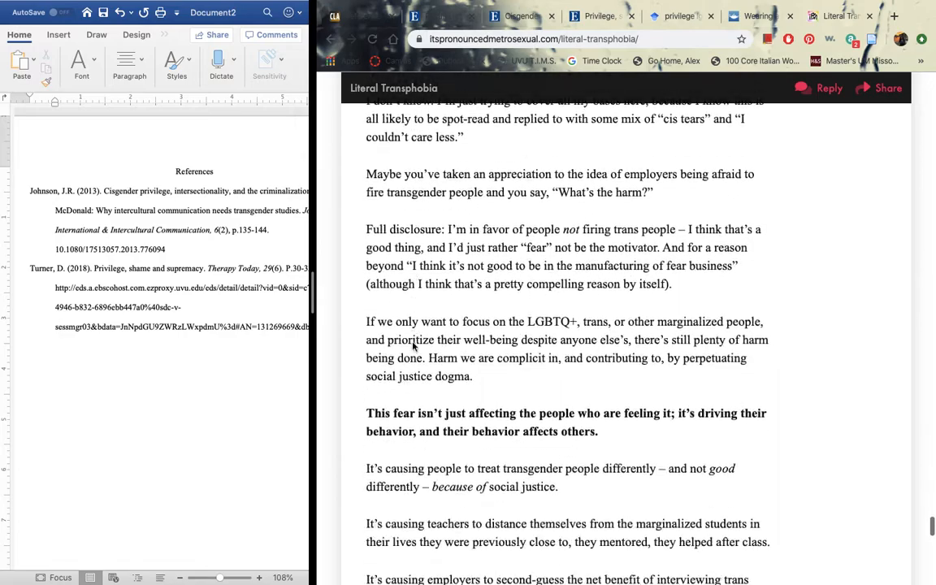
scroll(413, 344, "down", 15)
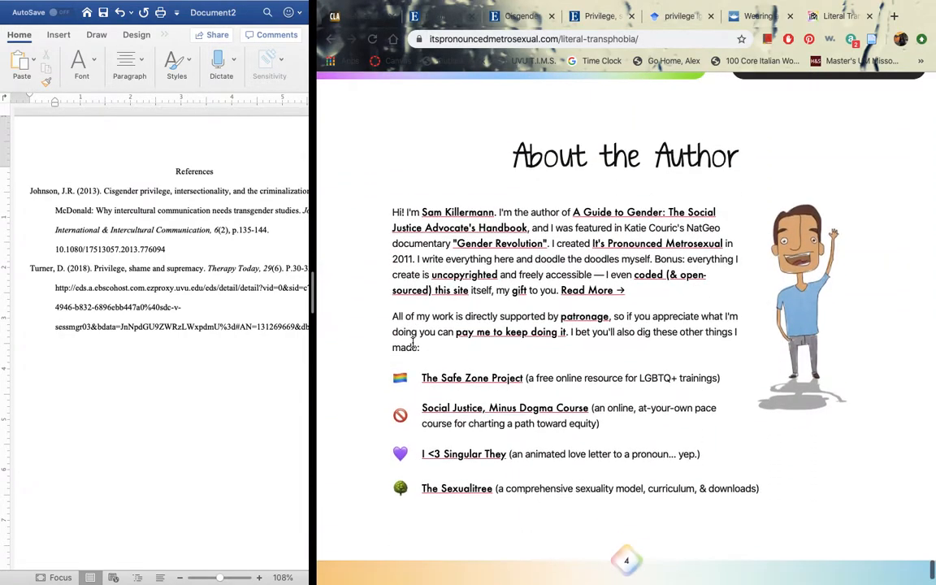
scroll(413, 342, "down", 2)
scroll(413, 345, "up", 5)
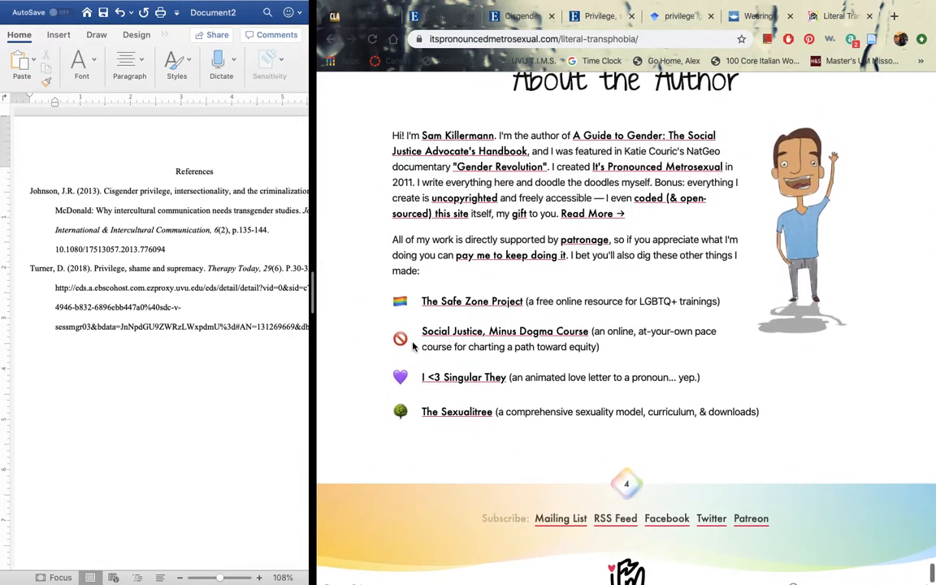
scroll(413, 345, "up", 20)
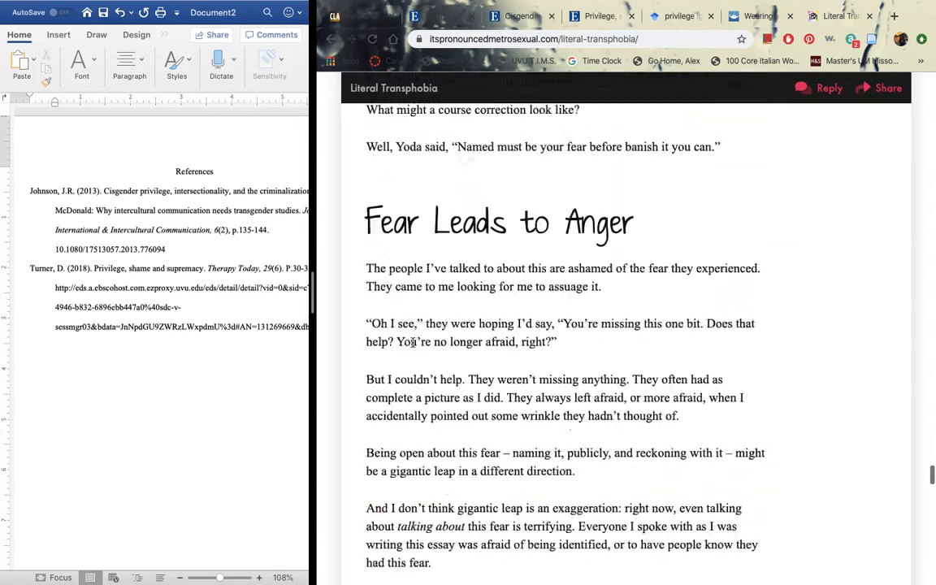
scroll(412, 346, "up", 10)
Check the site's All Posts listing for the article, then reopen "Literal Transphobia" and view its byline and introduction
scroll(413, 345, "left", 5)
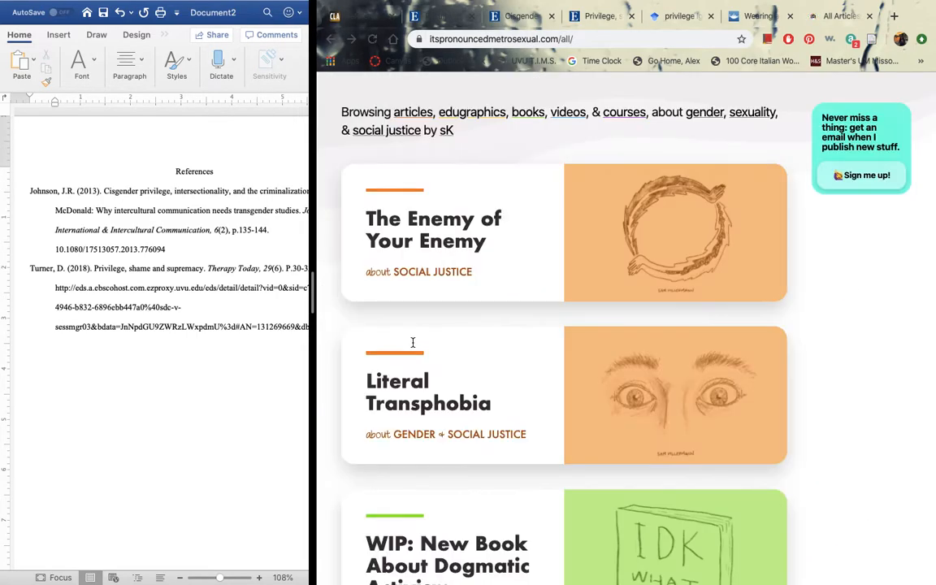
left_click(514, 388)
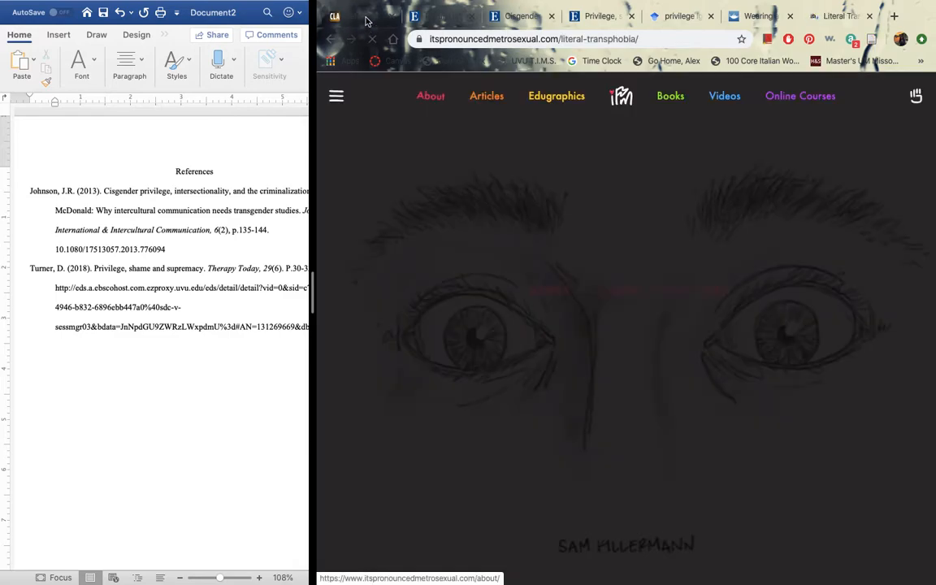
scroll(443, 266, "down", 10)
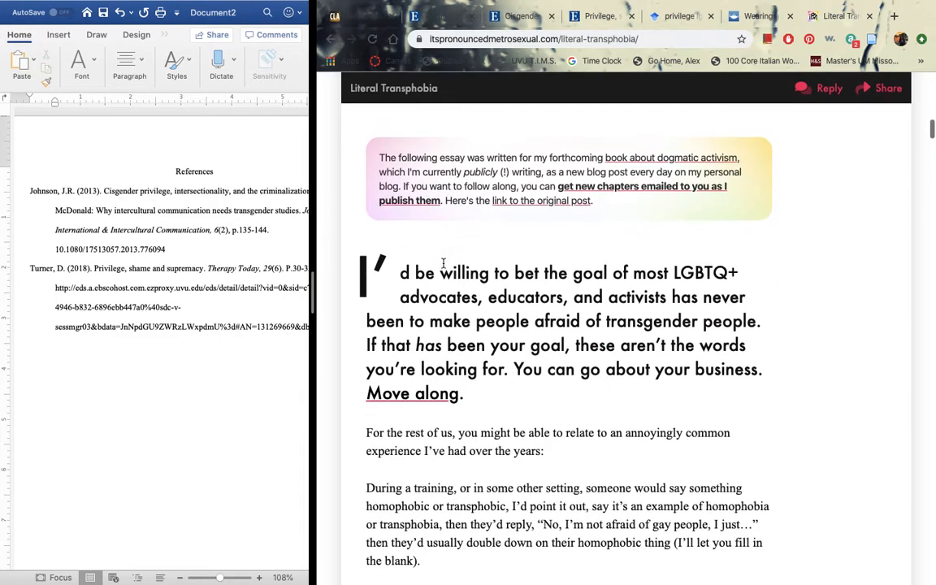
scroll(506, 327, "up", 7)
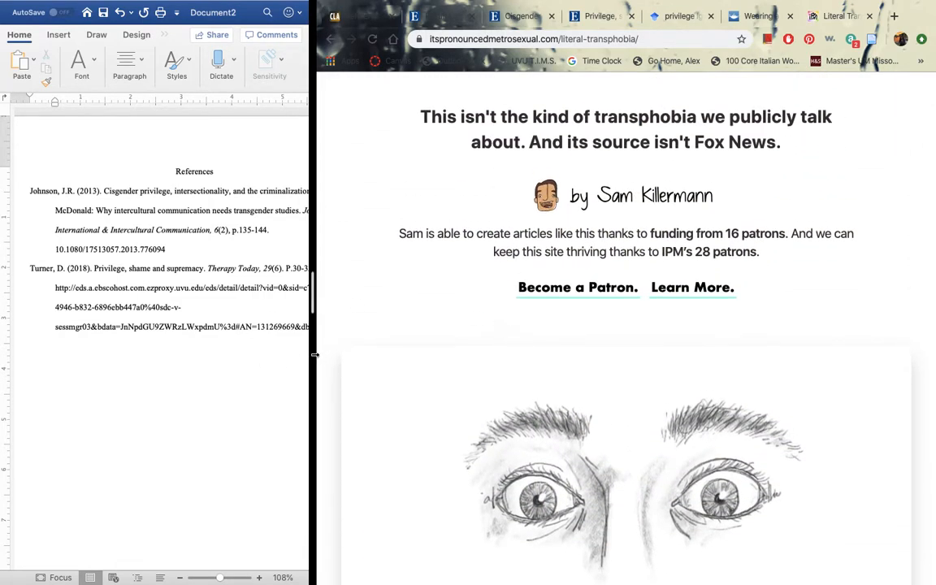
Widen the Word pane and start a new reference below the Turner entry with the article author's surname and first initial
left_click_drag(406, 364, 413, 364)
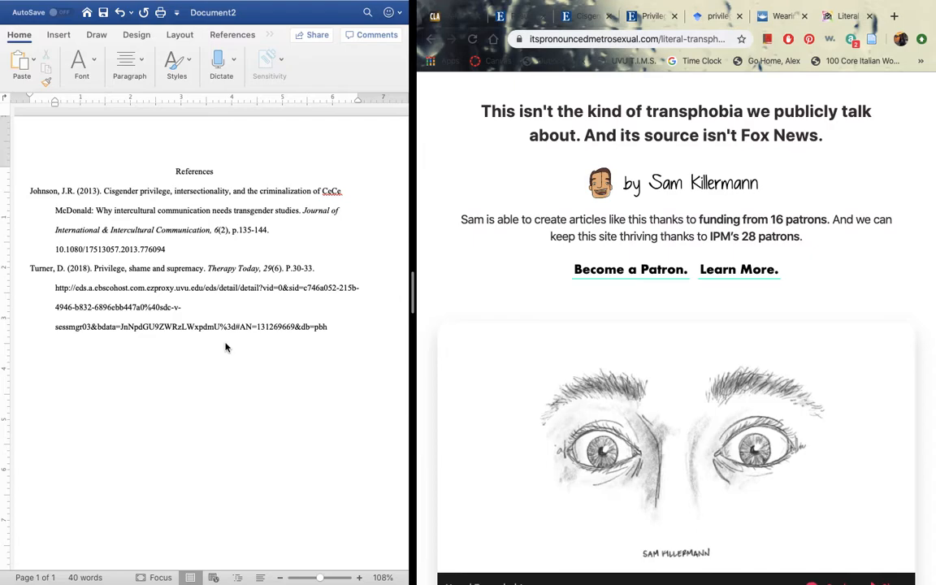
left_click(257, 347)
type("Kill")
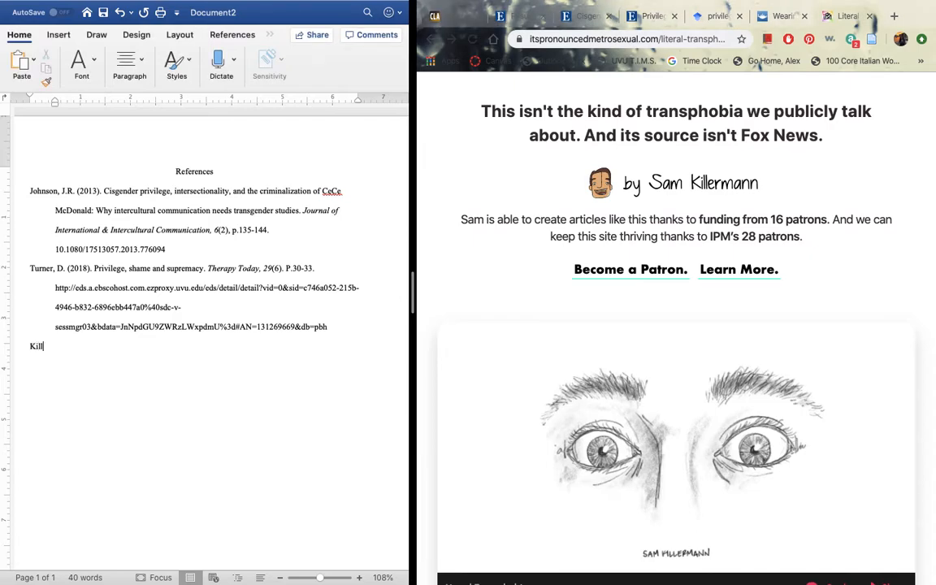
type("ermann, S.")
Open Purdue OWL's "Reference List: Electronic Sources" page for APA 6th edition and widen the Word pane further
left_click(435, 17)
scroll(529, 447, "down", 2)
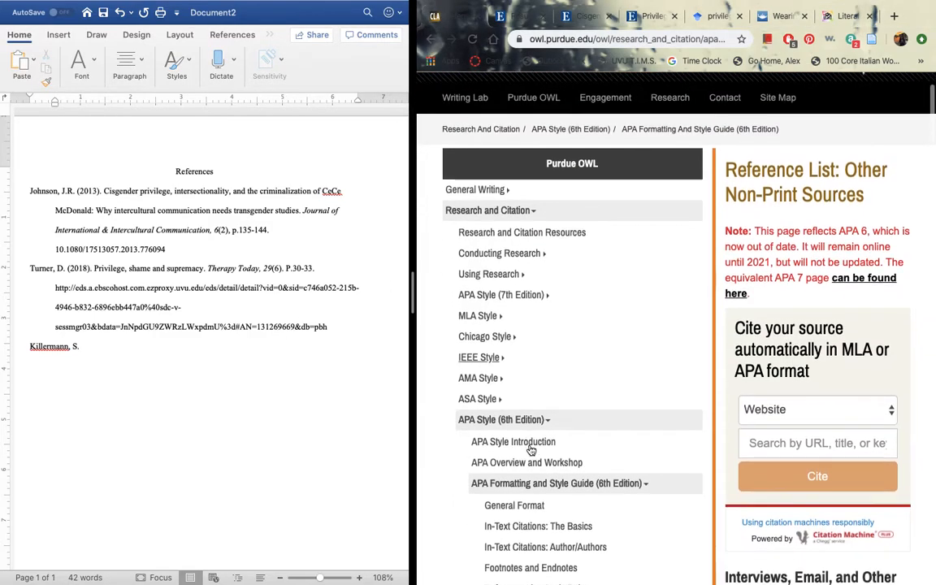
scroll(535, 497, "down", 5)
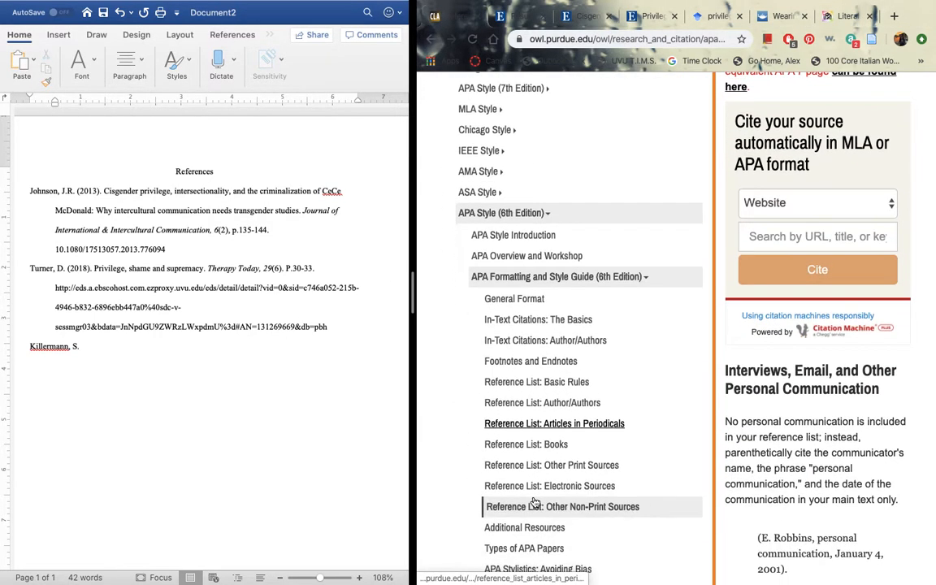
left_click(536, 486)
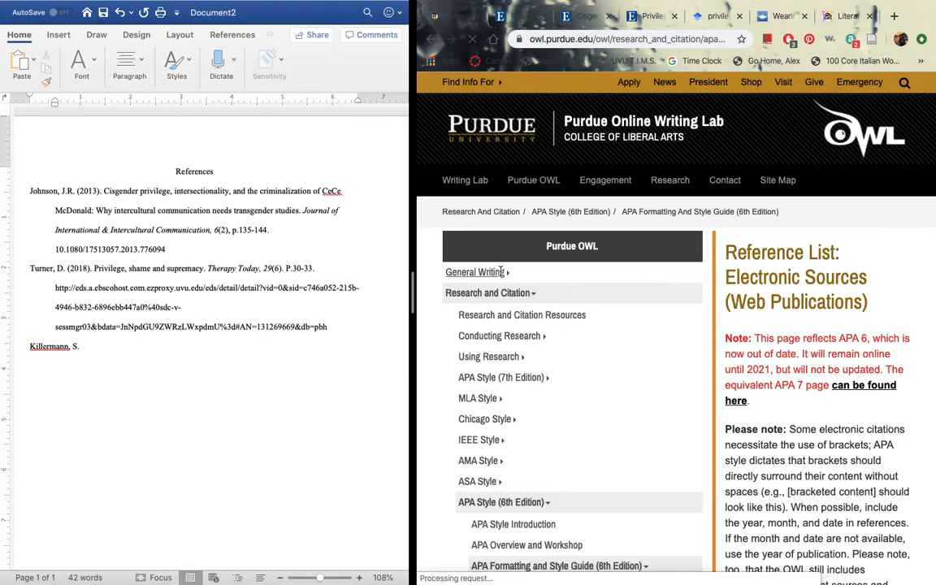
left_click_drag(413, 288, 486, 301)
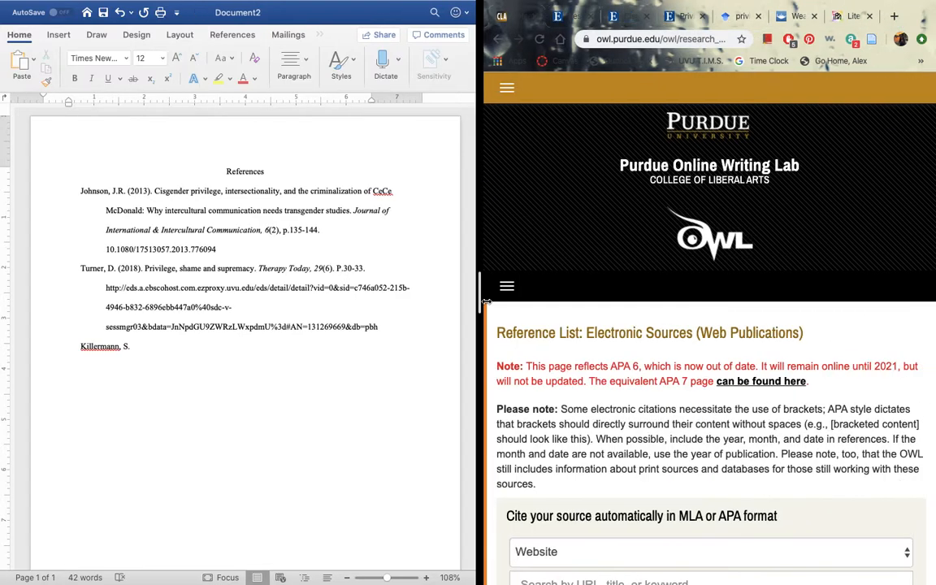
Find the Blog (Weblog) Post citation format on the electronic sources page
scroll(622, 403, "down", 15)
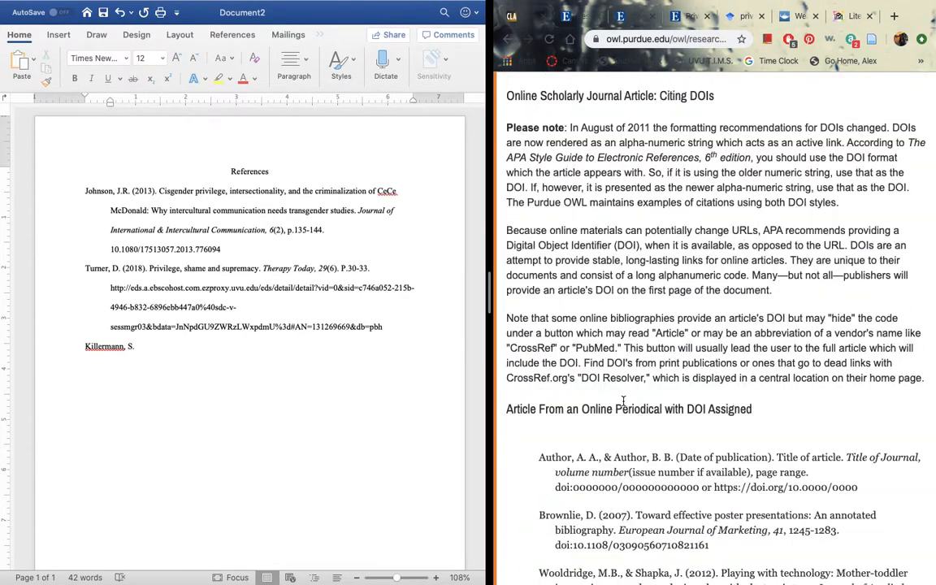
scroll(624, 402, "down", 15)
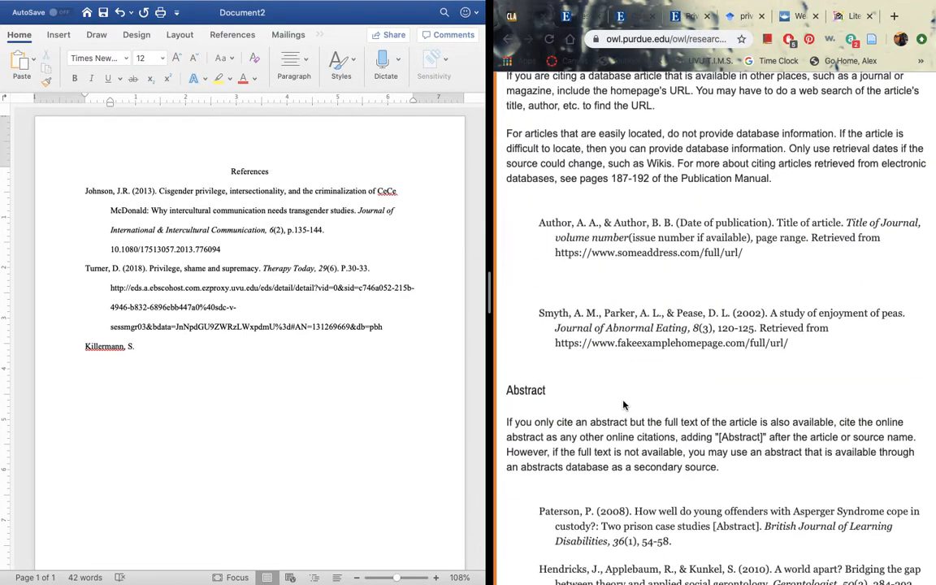
scroll(624, 404, "down", 20)
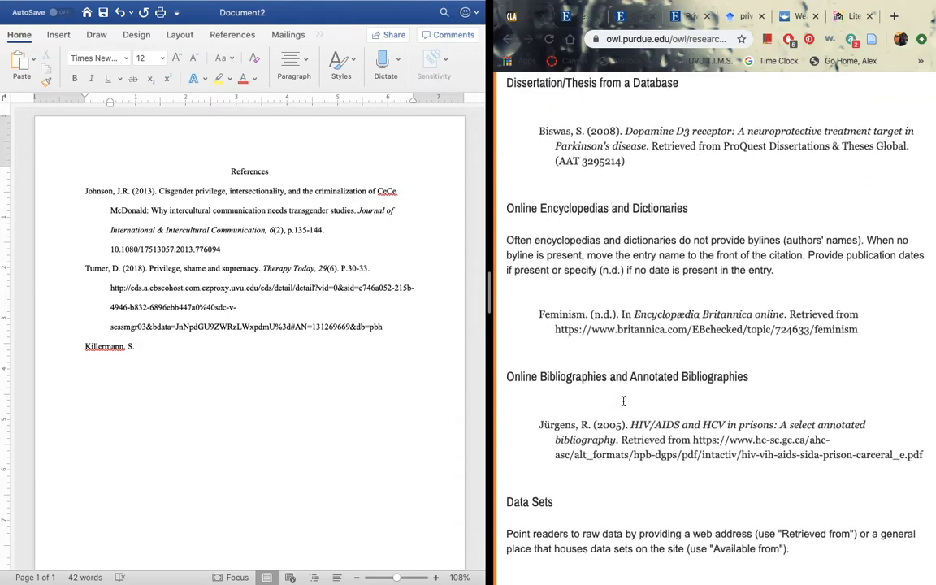
scroll(623, 404, "down", 10)
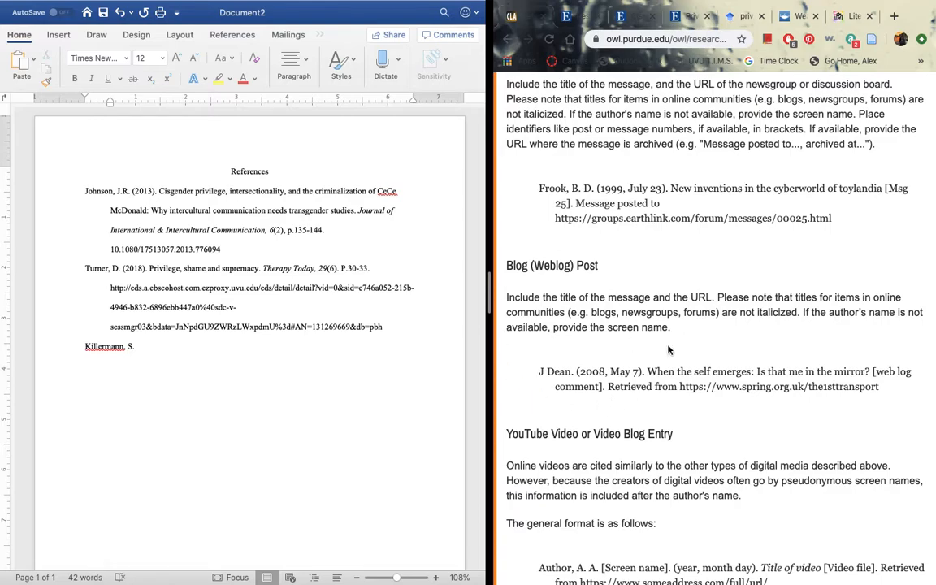
Continue the new reference with "(n.d.). Literal transphobia [web log post].", following the article's title and Purdue OWL's blog post format
left_click(152, 351)
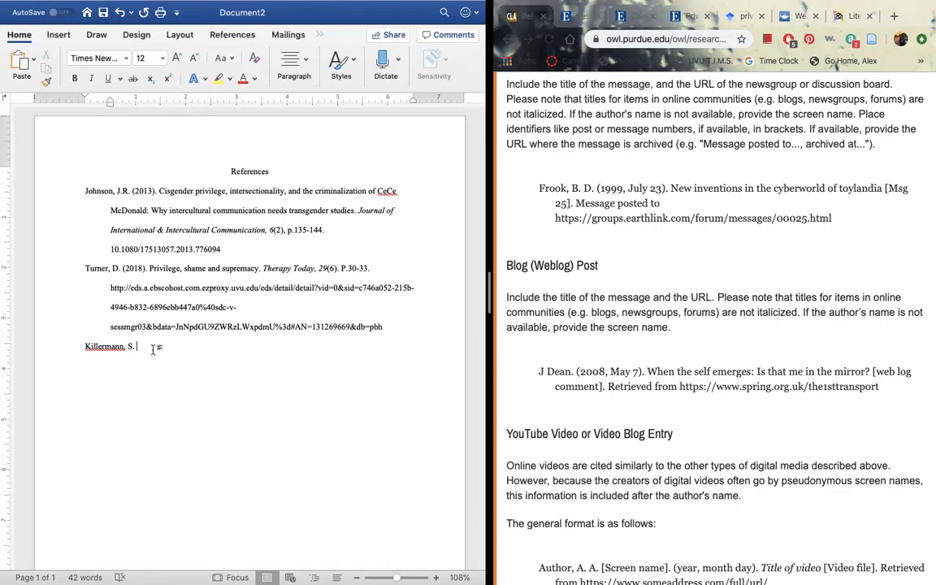
type("(n.d.).")
left_click(743, 14)
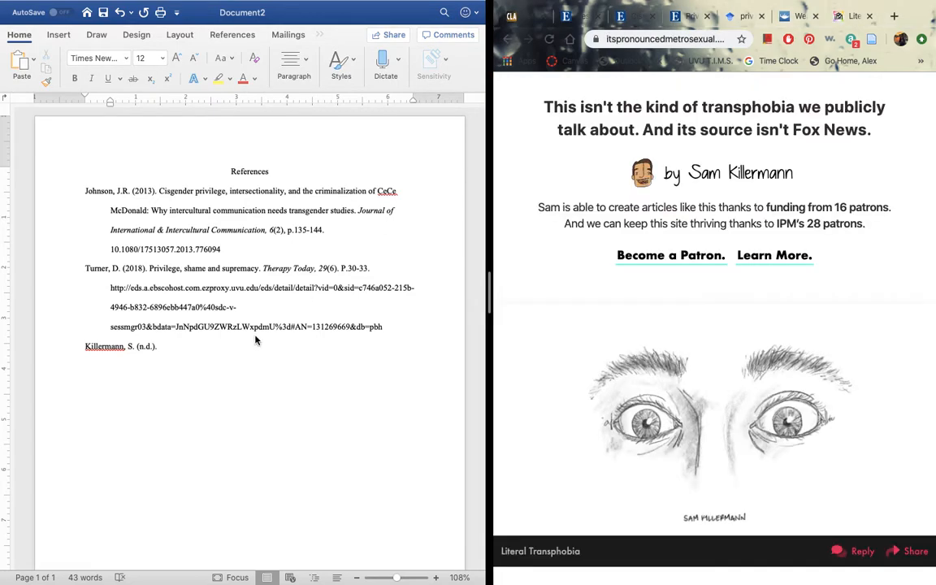
scroll(677, 305, "up", 6)
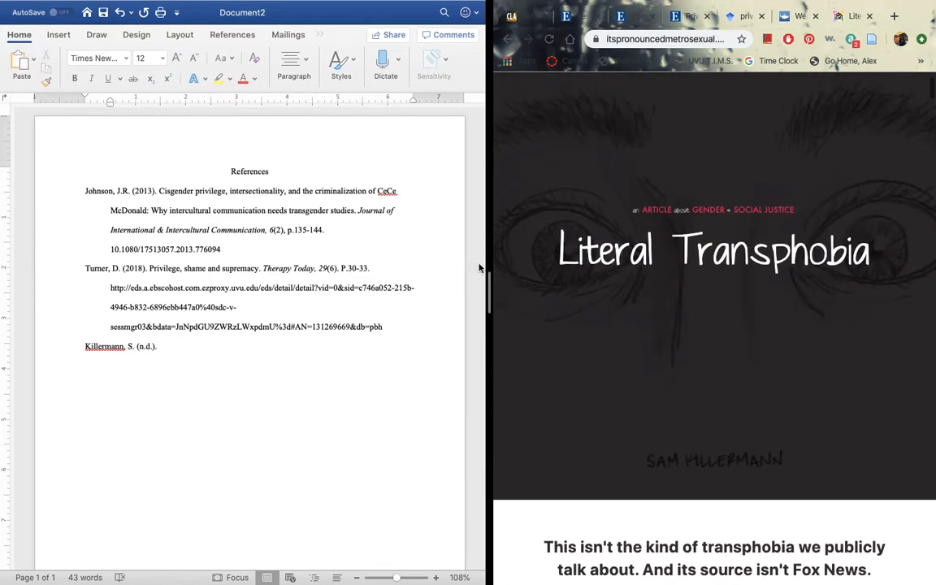
left_click(176, 350)
type("Liter")
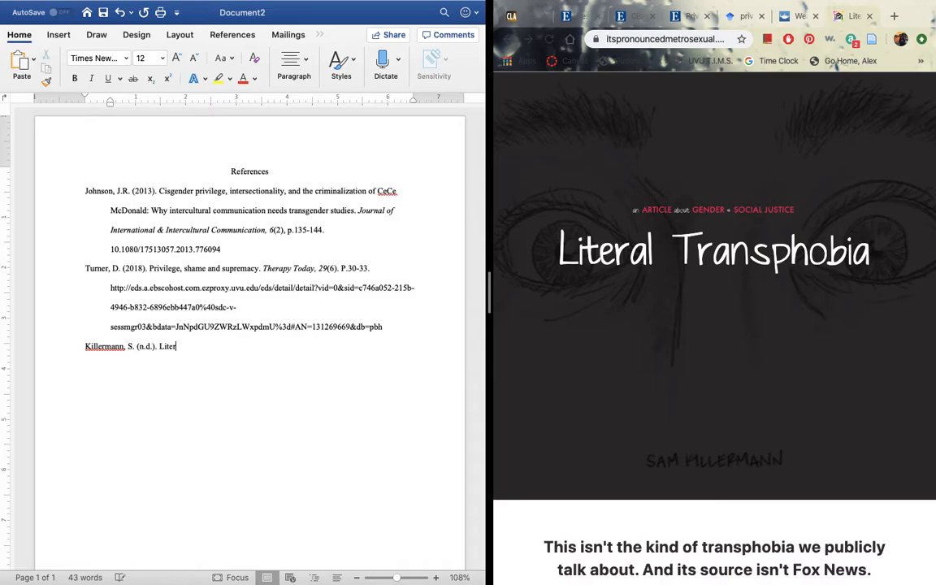
type("al transf")
key("BackSpace")
type("p")
left_click(524, 15)
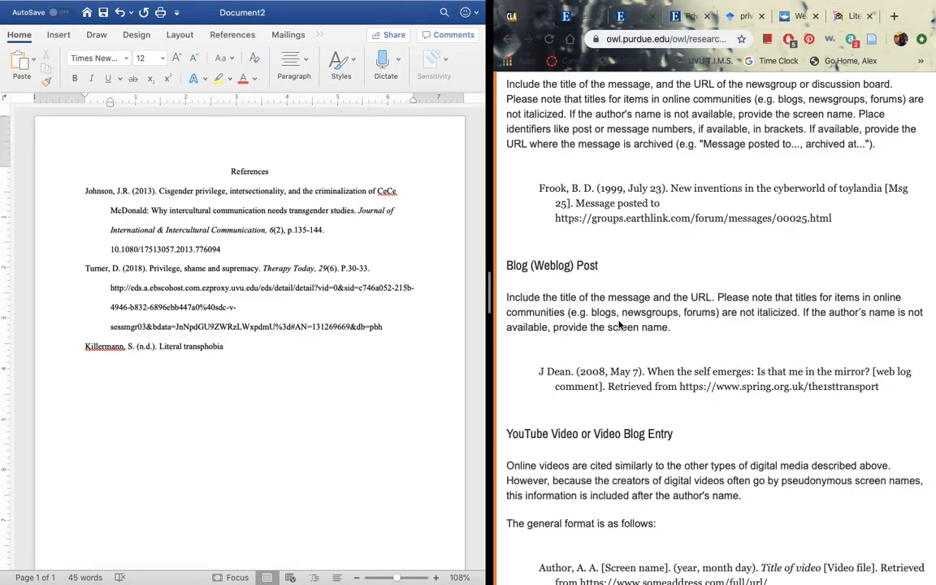
left_click(313, 355)
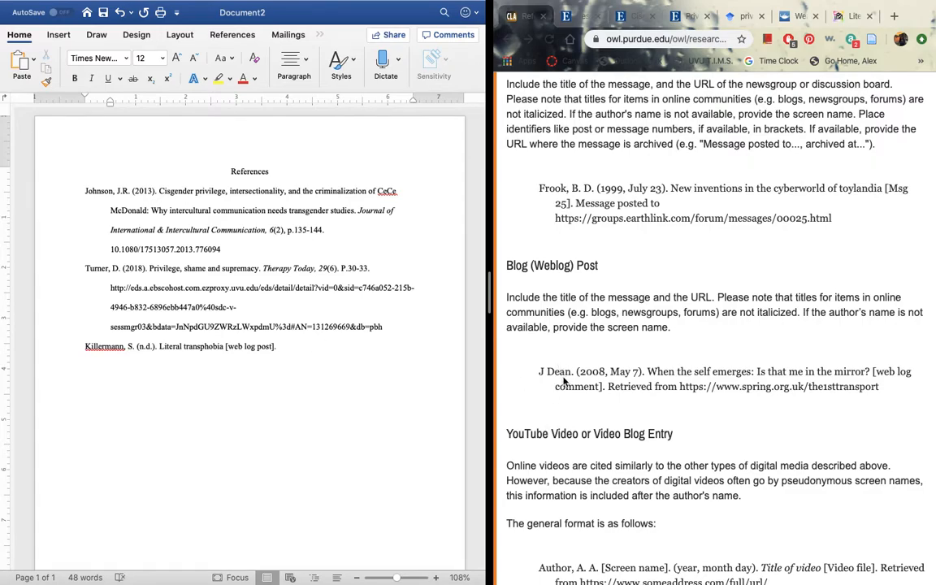
left_click(855, 18)
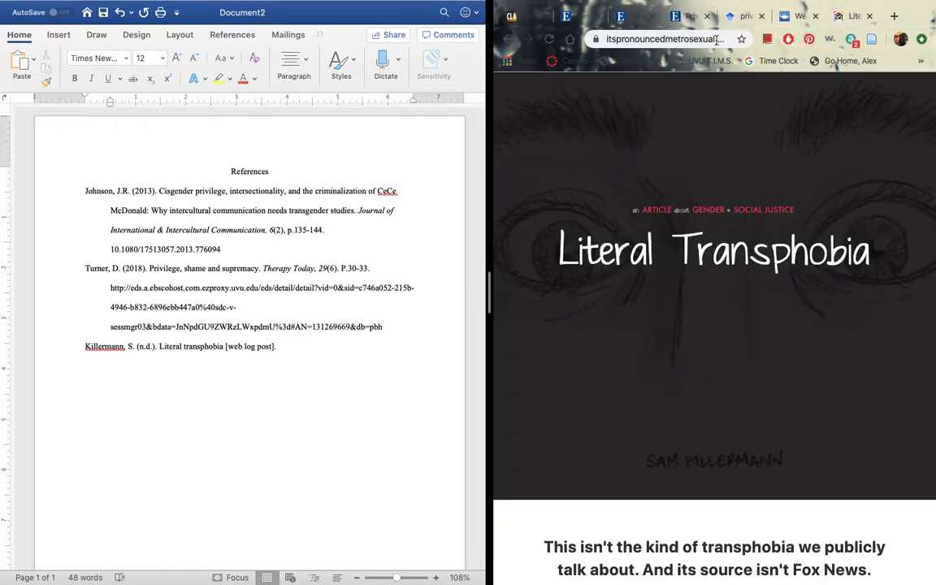
left_click(695, 40)
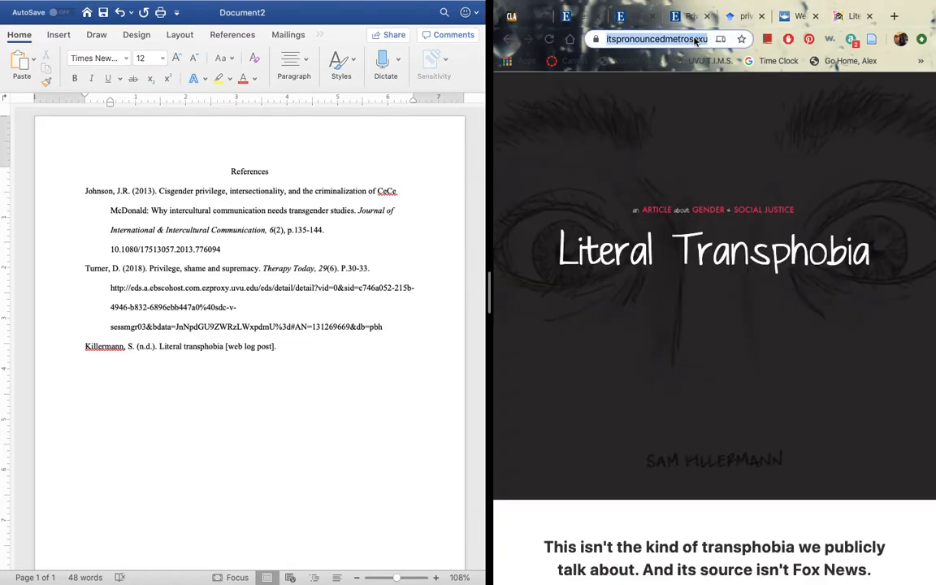
left_click(310, 345)
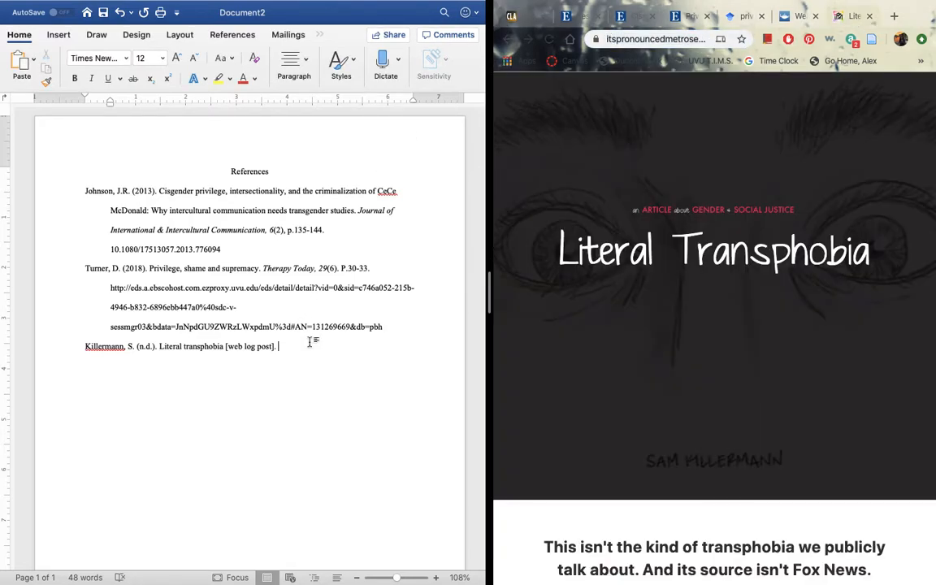
type("https://www.itspronouncedmetrosexual.com/literal-transphobia/")
key("Return")
key("super+z")
key("super+z")
left_click(34, 59)
left_click(63, 129)
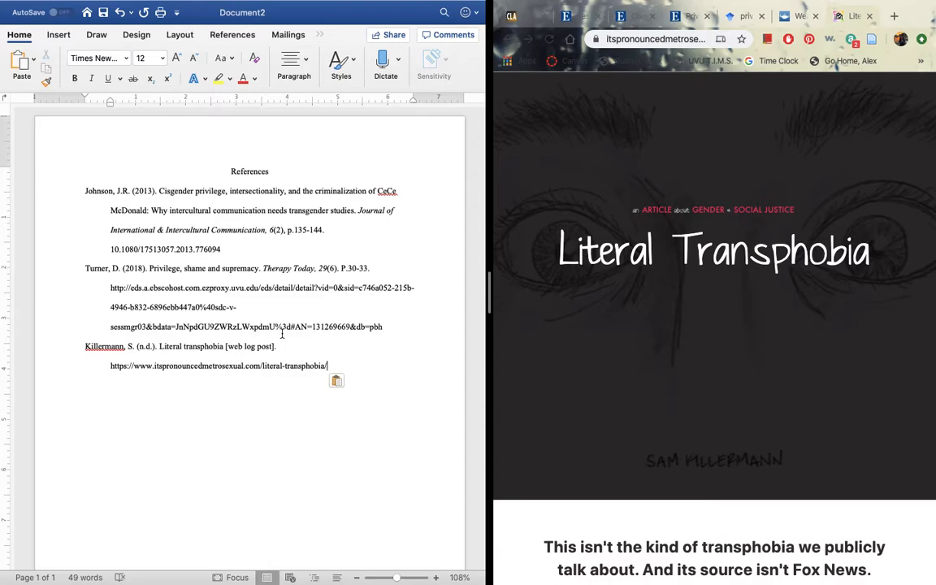
Bring back Purdue OWL's Blog (Weblog) Post format and select all three references below the References heading
left_click(528, 14)
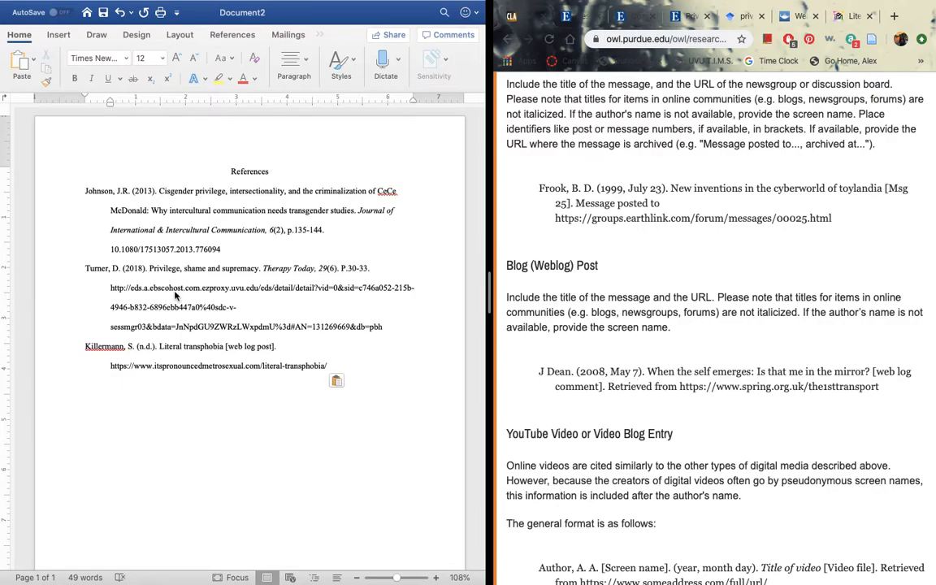
left_click(365, 363)
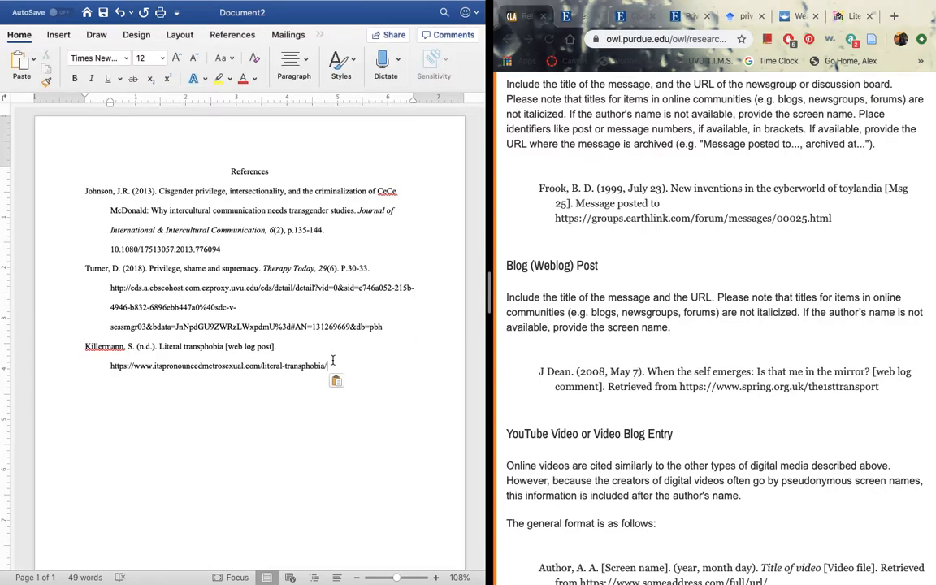
left_click_drag(82, 190, 334, 338)
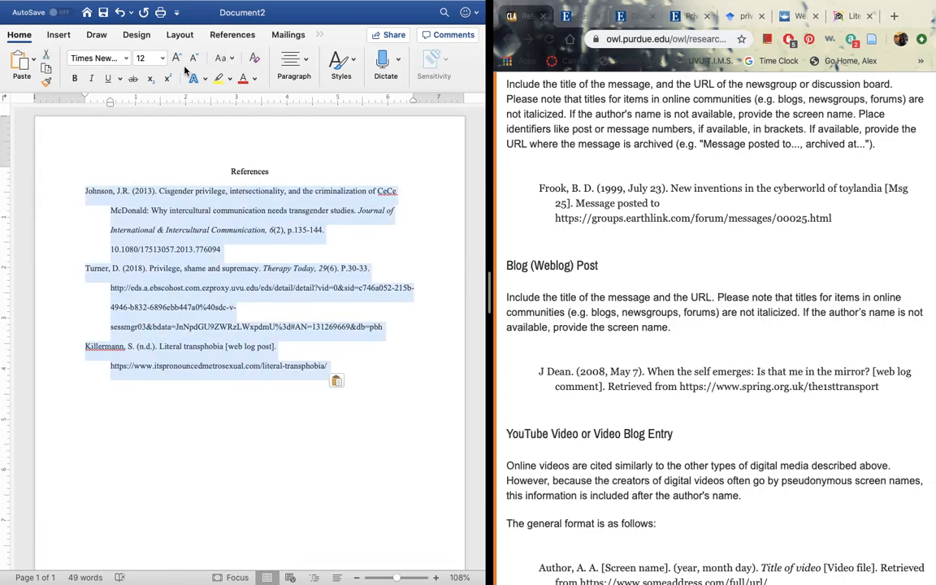
left_click(230, 62)
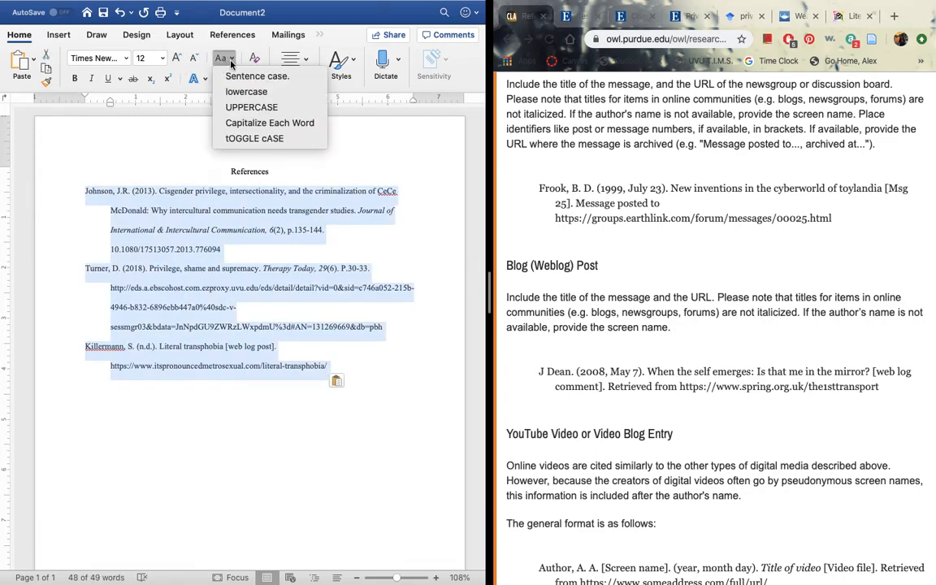
left_click(260, 64)
left_click(260, 64)
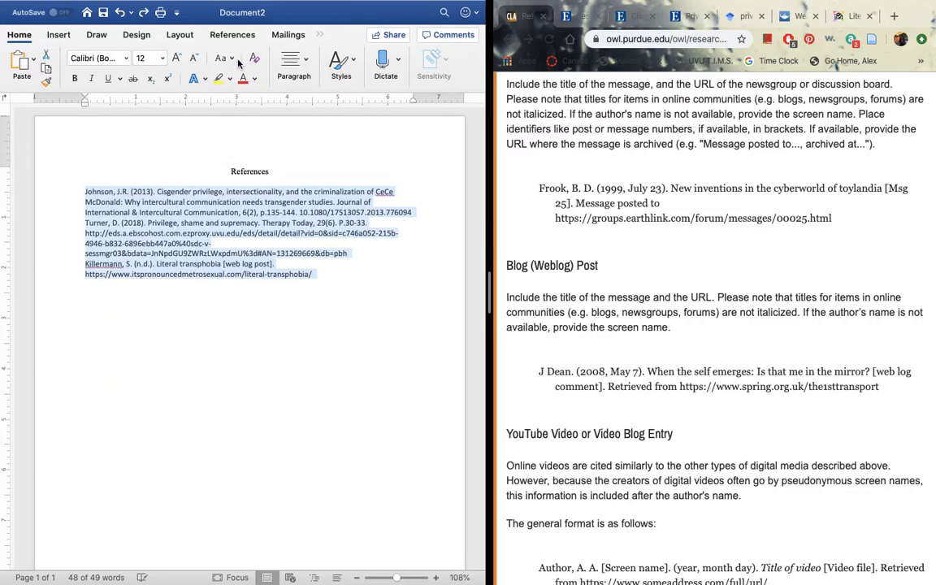
left_click(120, 15)
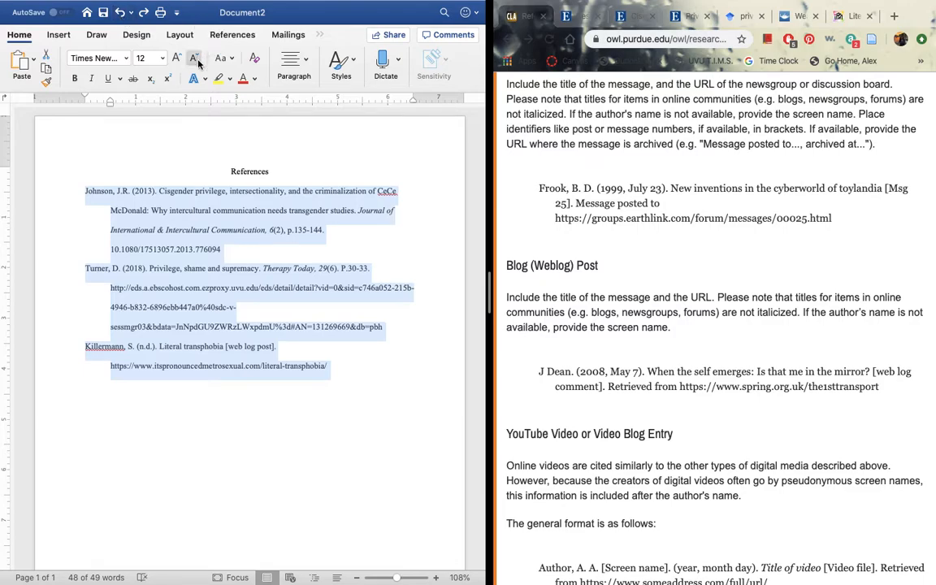
Sort the selected references alphabetically by paragraph text in ascending order, with no header row, and deselect them
left_click(305, 65)
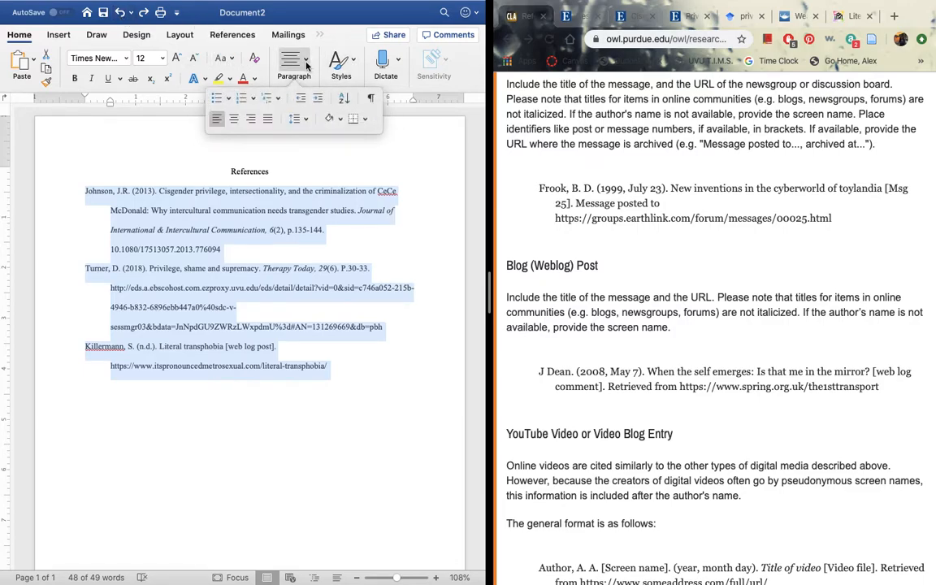
left_click(343, 98)
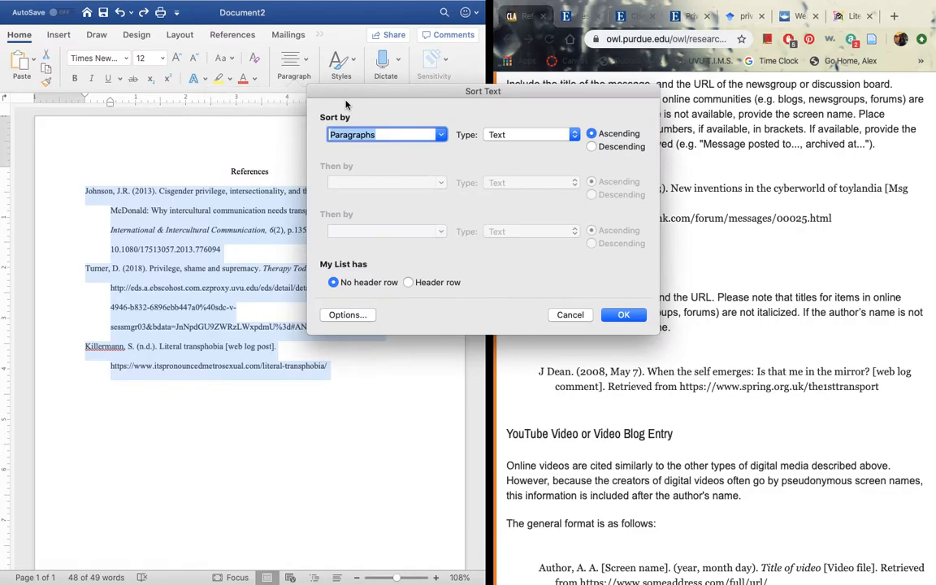
left_click(623, 315)
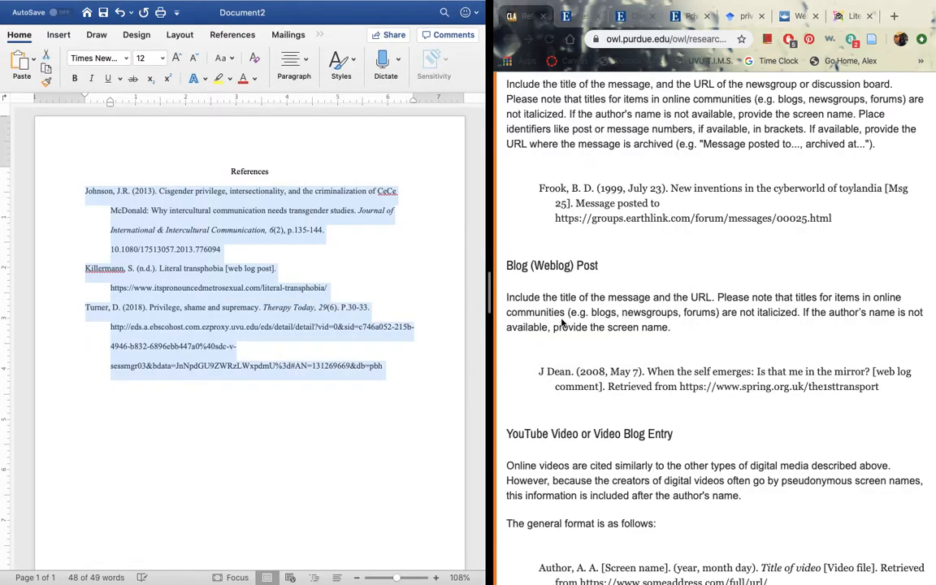
left_click(314, 460)
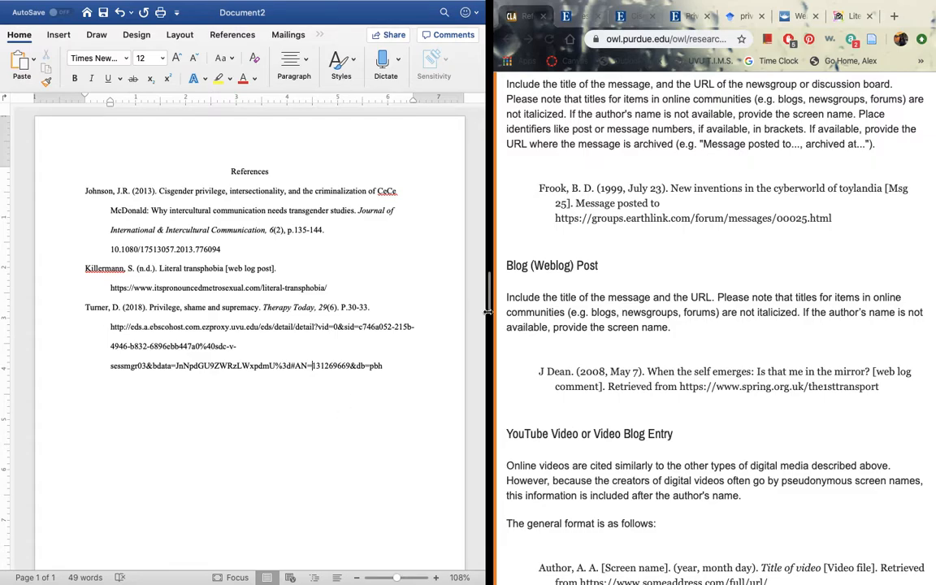
Return to the "lgbtq privilege" Google results and open the NBC News article "White gay privilege exists all year, but it is particularly hurtful ..."
scroll(776, 401, "down", 2)
scroll(774, 401, "up", 3)
scroll(776, 401, "up", 1)
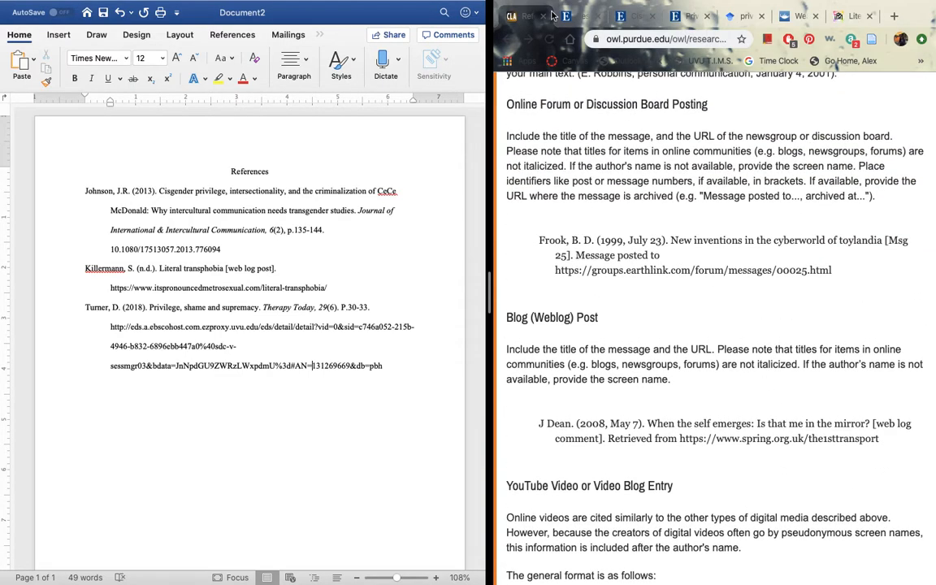
left_click(845, 15)
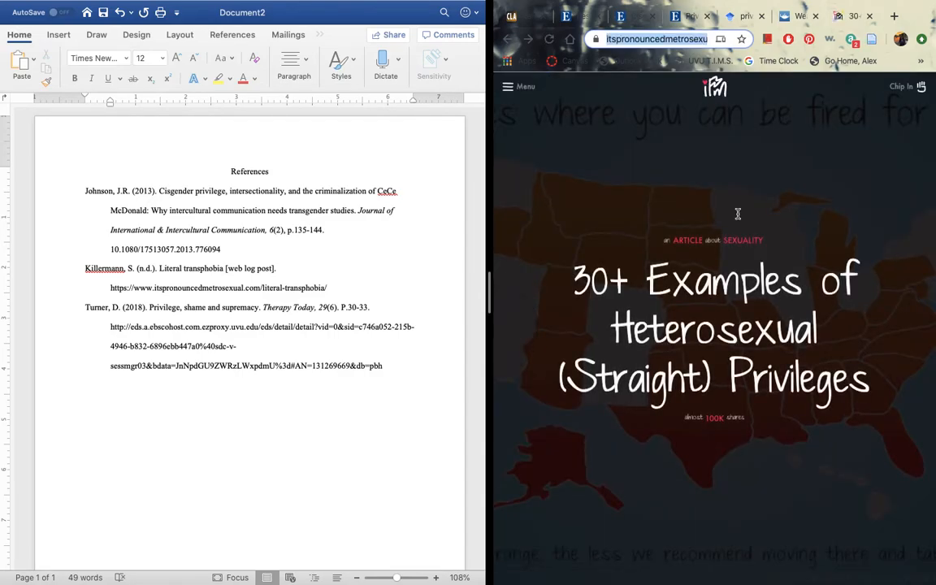
scroll(591, 304, "left", 5)
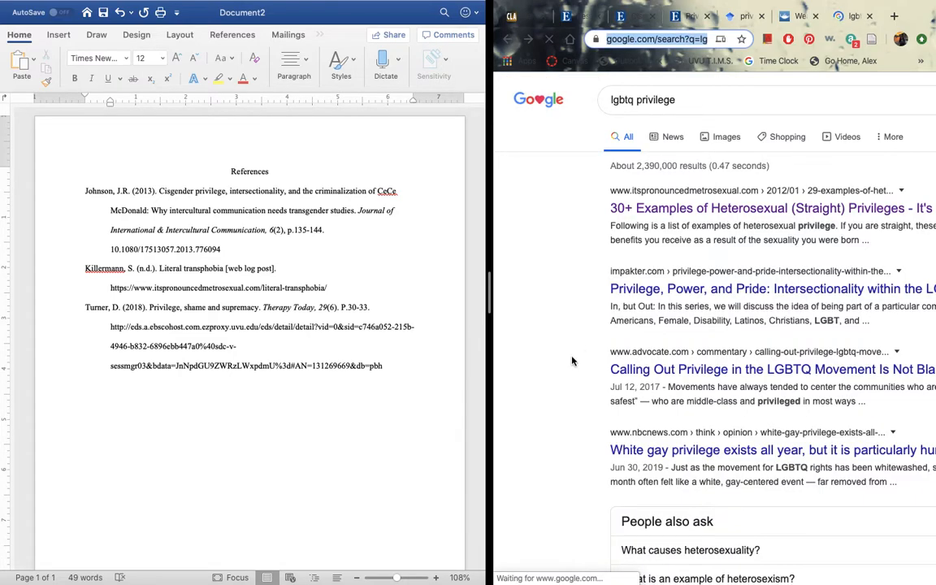
scroll(565, 370, "down", 1)
scroll(565, 370, "right", 1)
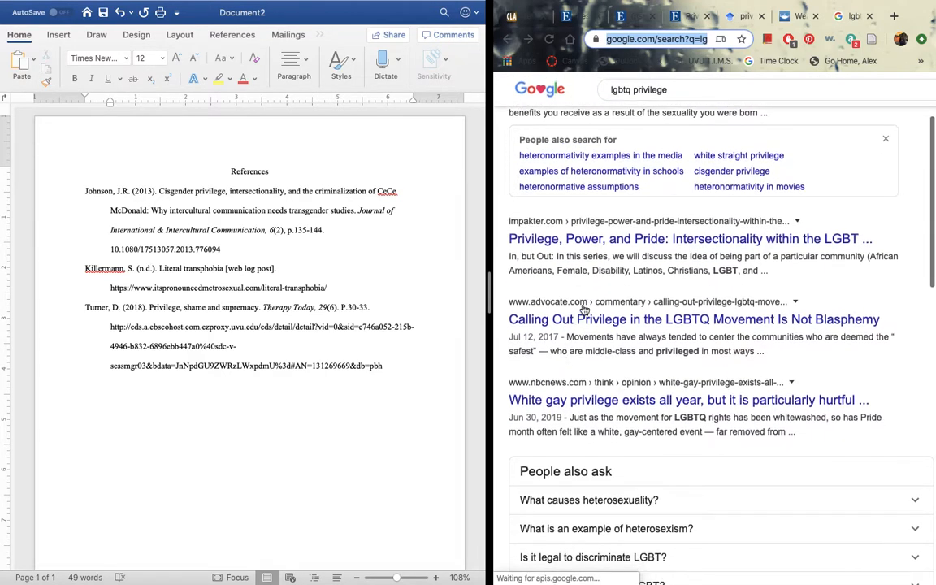
left_click(581, 400)
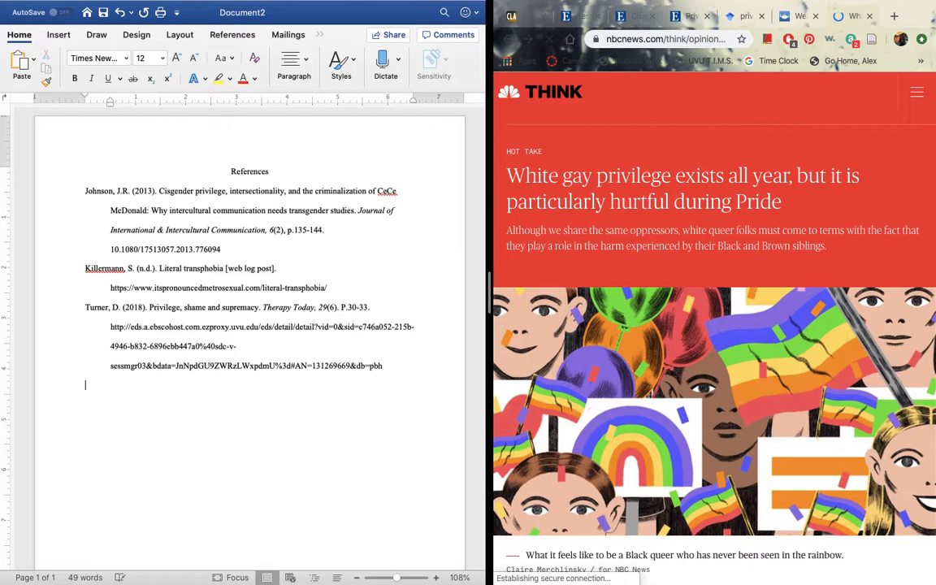
Find the article's byline and start a new reference below the last one with the author's surname and first initial
scroll(798, 317, "down", 1)
scroll(799, 318, "down", 3)
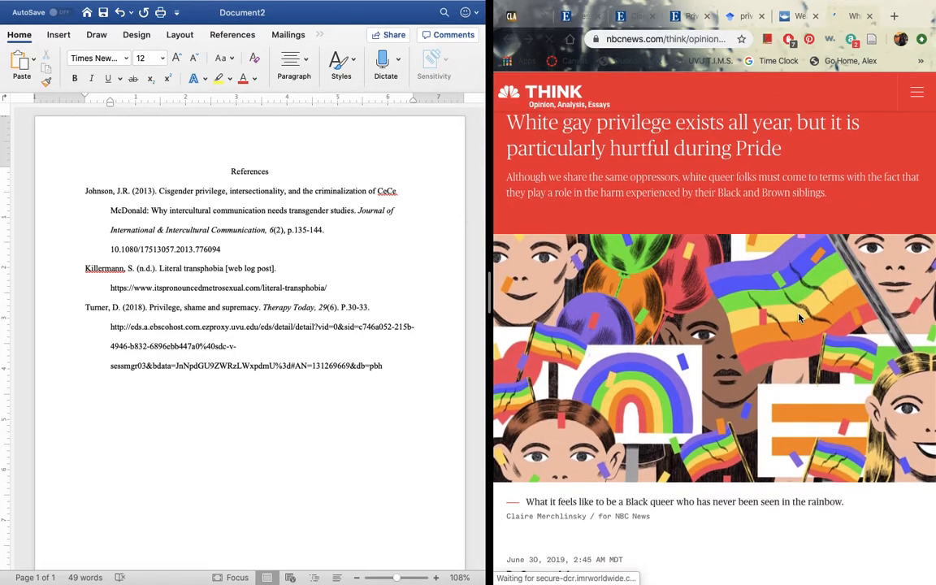
scroll(798, 317, "down", 1)
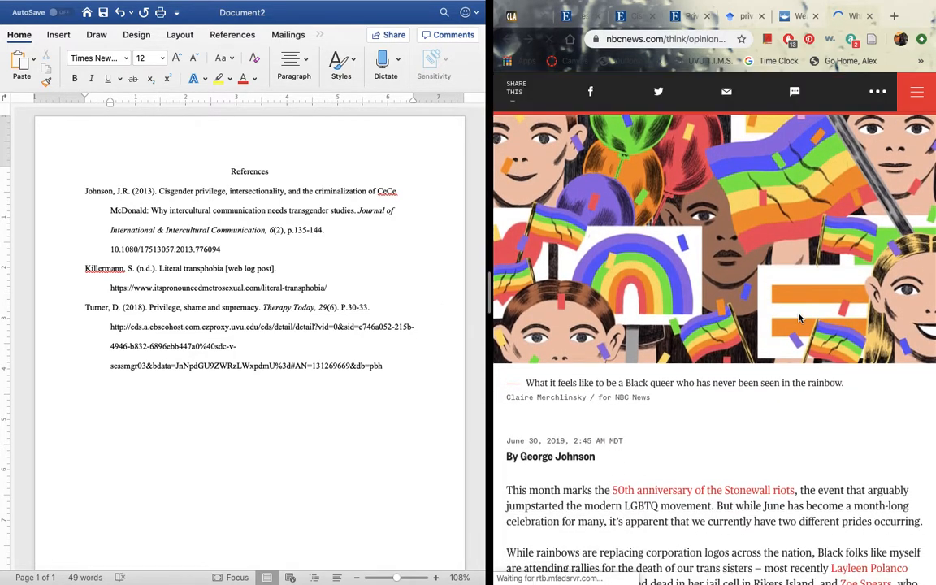
type("J")
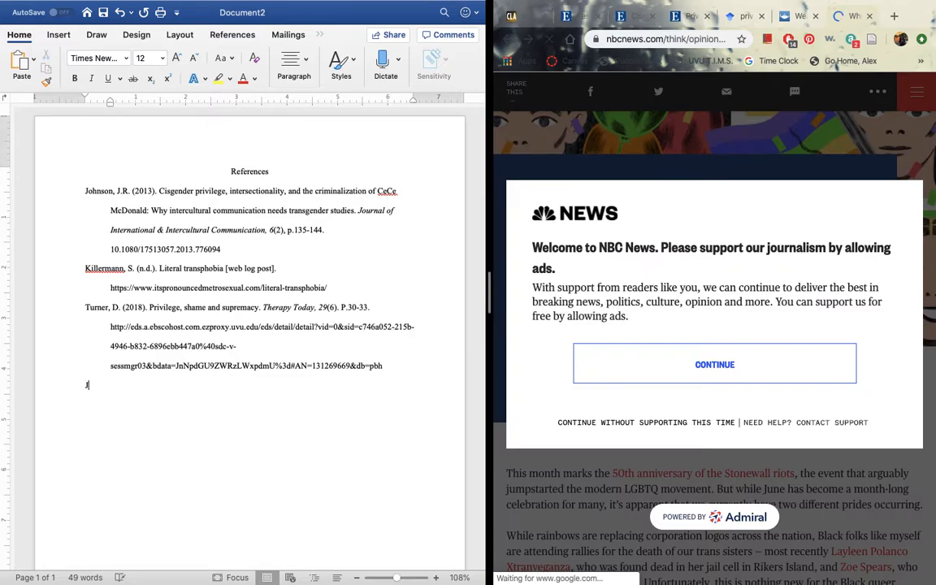
type("ohnson, G.")
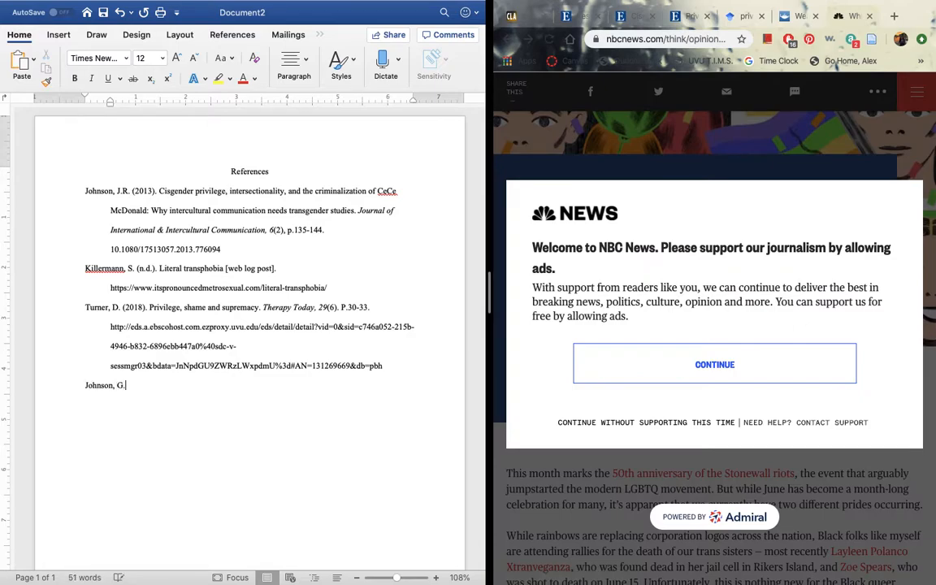
Pause AdBlock on the NBC News site, dismiss the ad-support message and reload the article
right_click(716, 368)
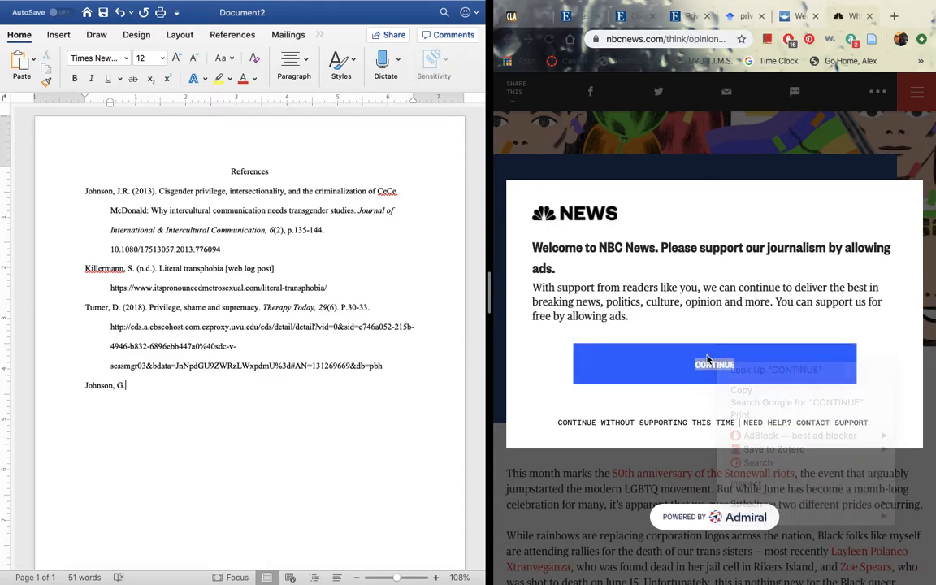
left_click(789, 43)
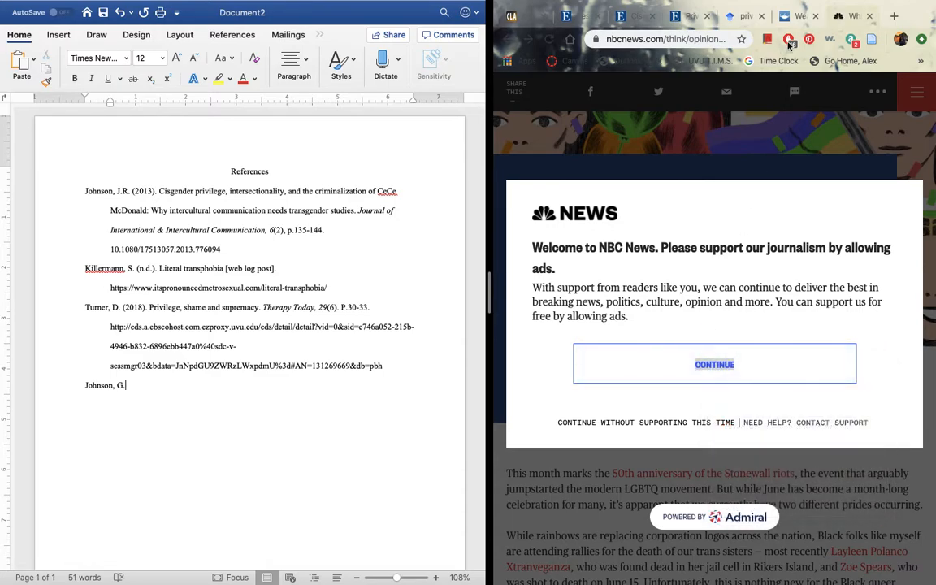
left_click(789, 43)
left_click(789, 43)
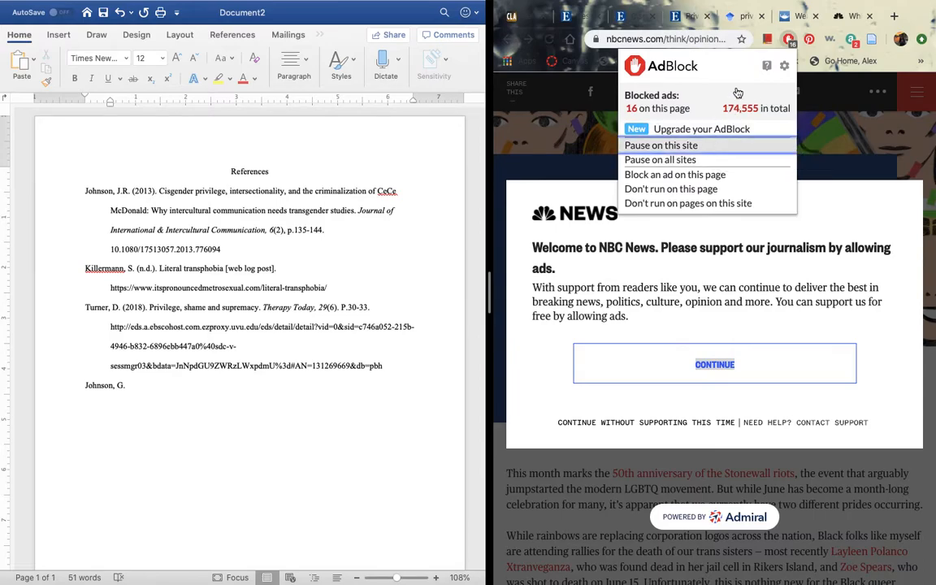
left_click(707, 160)
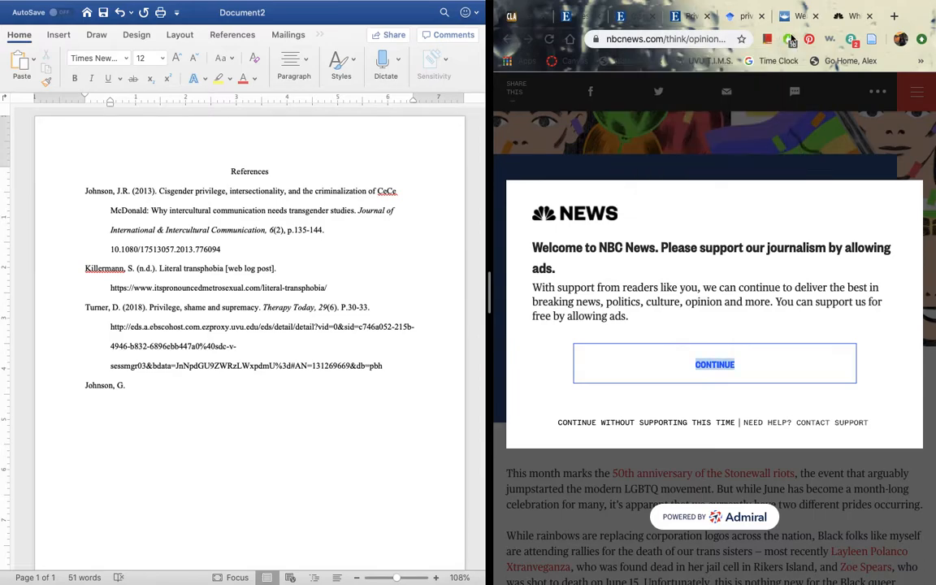
left_click(603, 365)
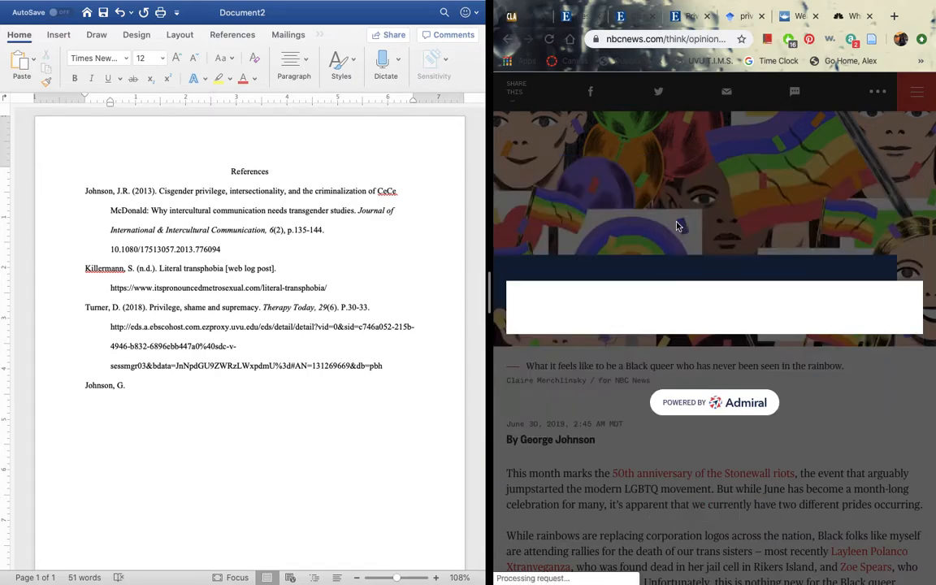
left_click(550, 41)
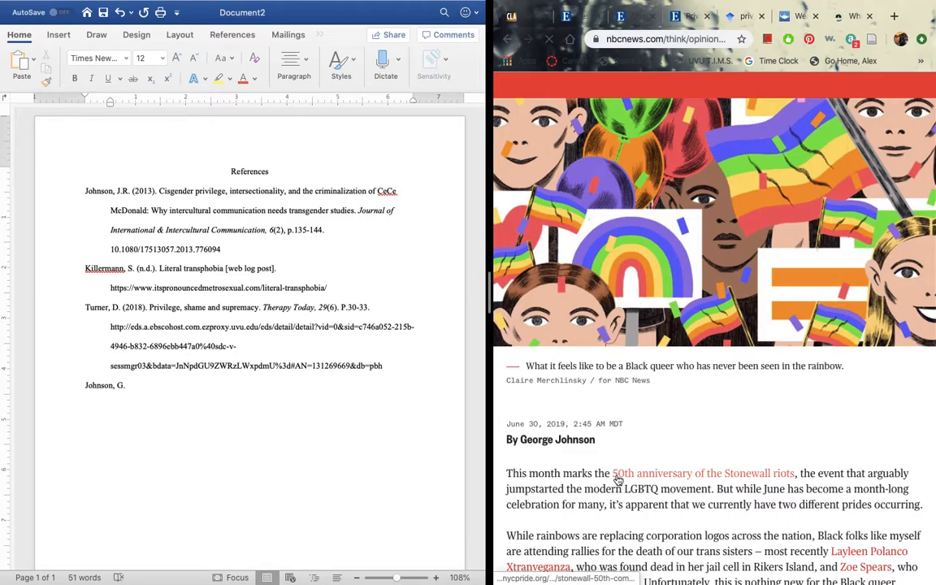
Add an opening parenthesis for the date after the author in the new reference, and close the Purdue OWL tab
left_click(192, 381)
type("(")
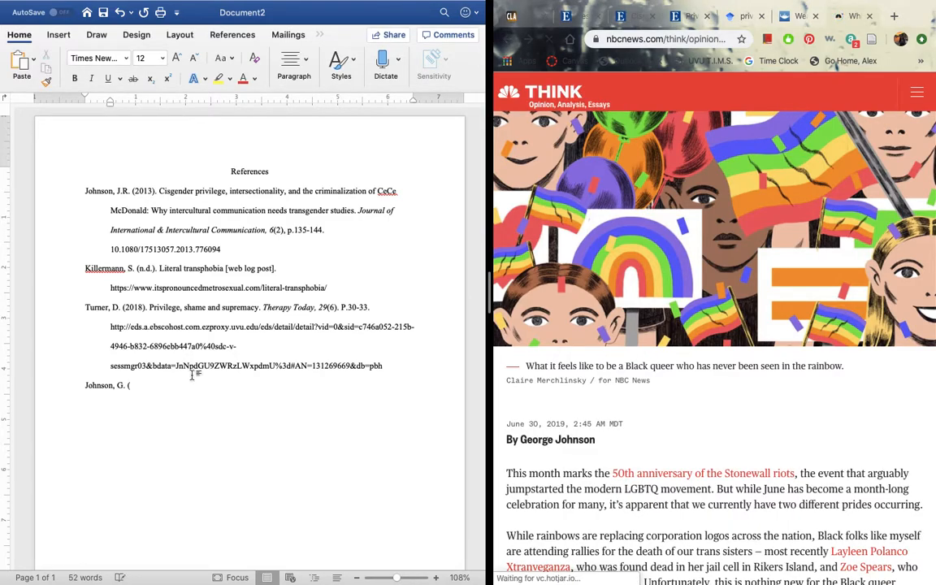
left_click(544, 17)
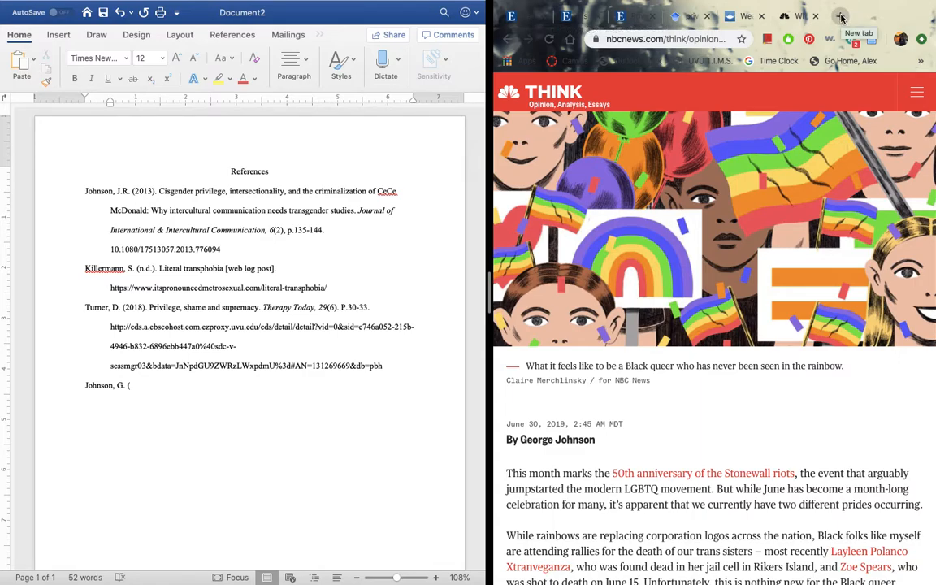
key("ctrl+Up")
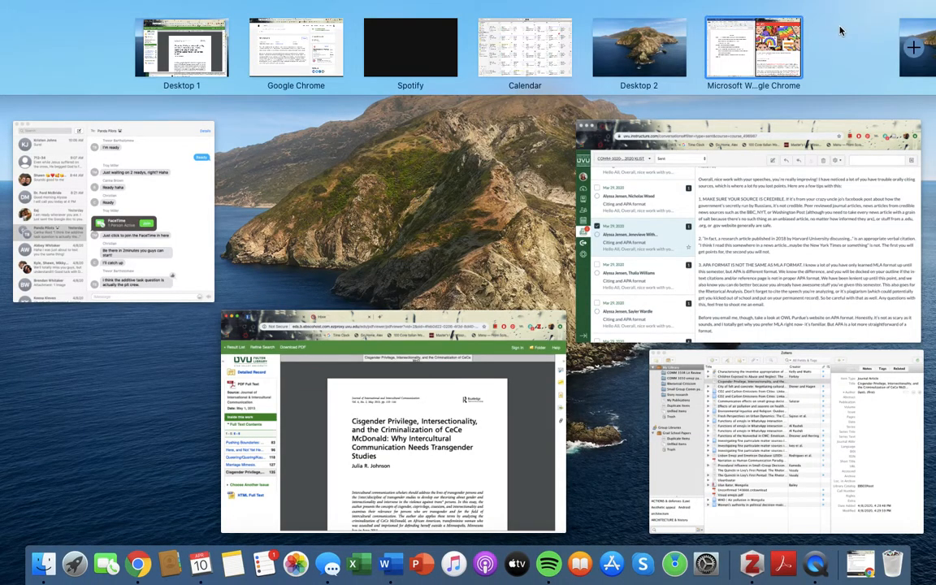
left_click(792, 23)
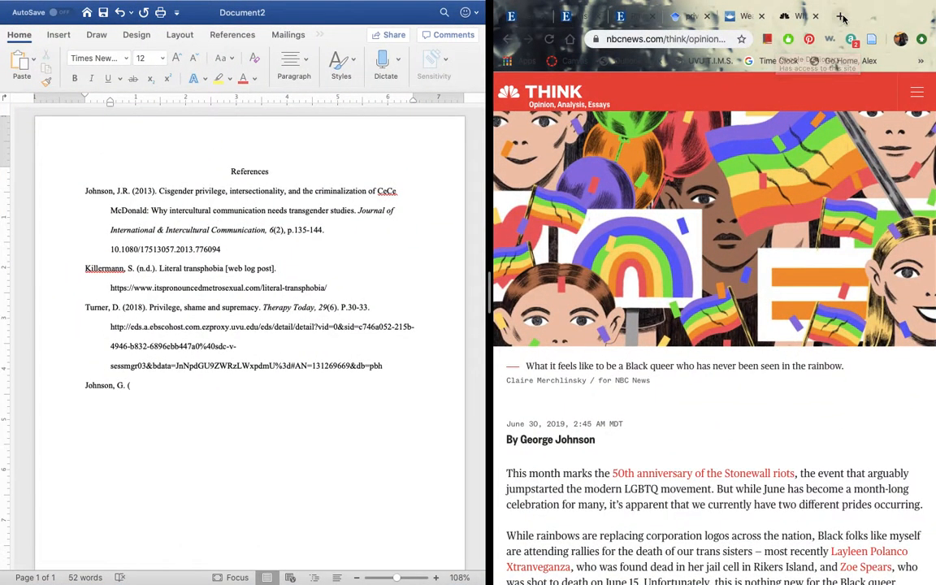
Open Purdue OWL's APA "Reference List: Electronic Sources" page in a new browser tab
key("super+t")
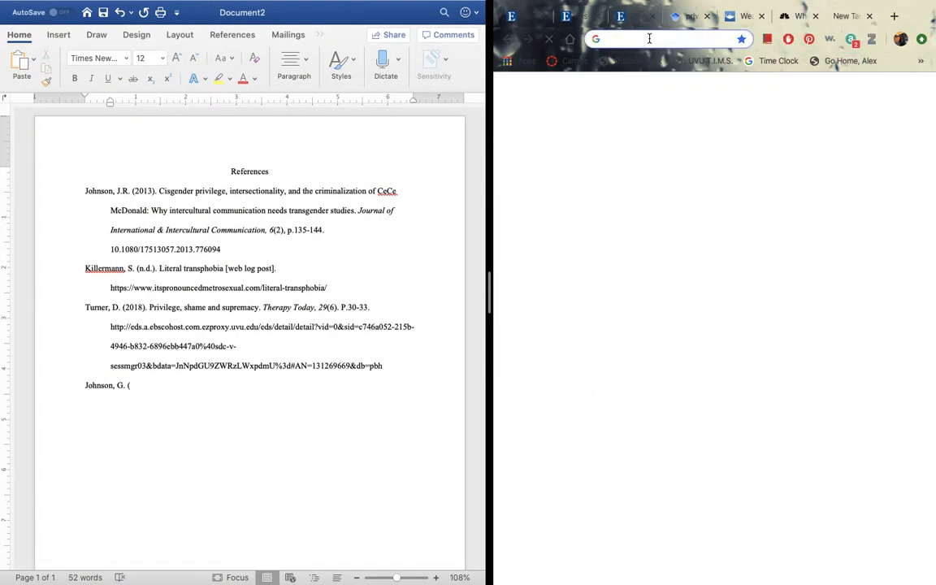
type("apa")
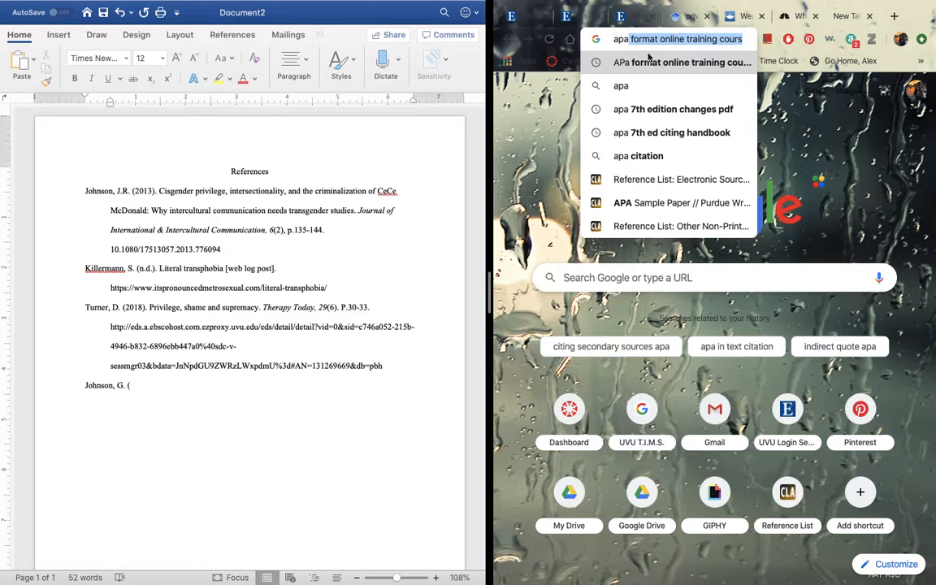
left_click(639, 178)
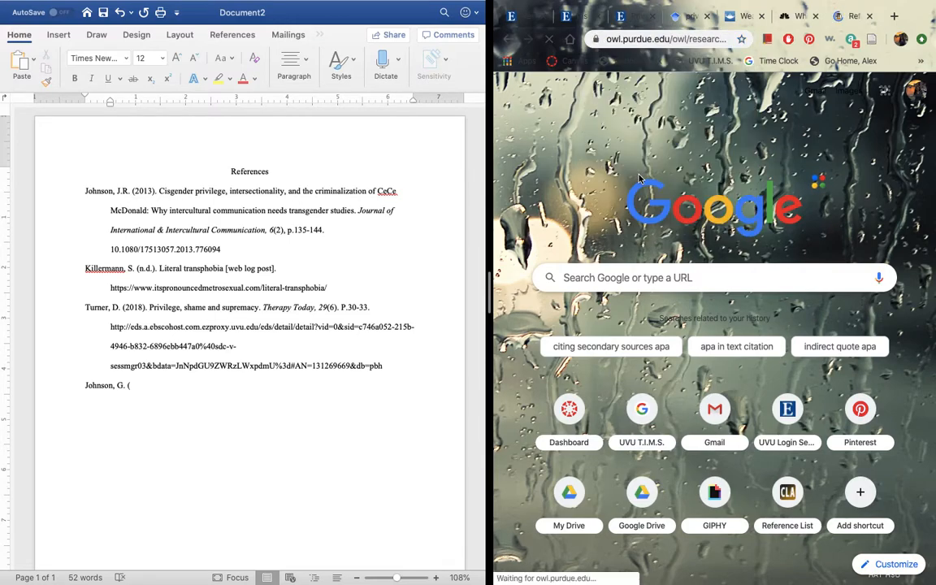
Look through the Purdue OWL electronic sources page for the newspaper article reference format
scroll(620, 405, "down", 15)
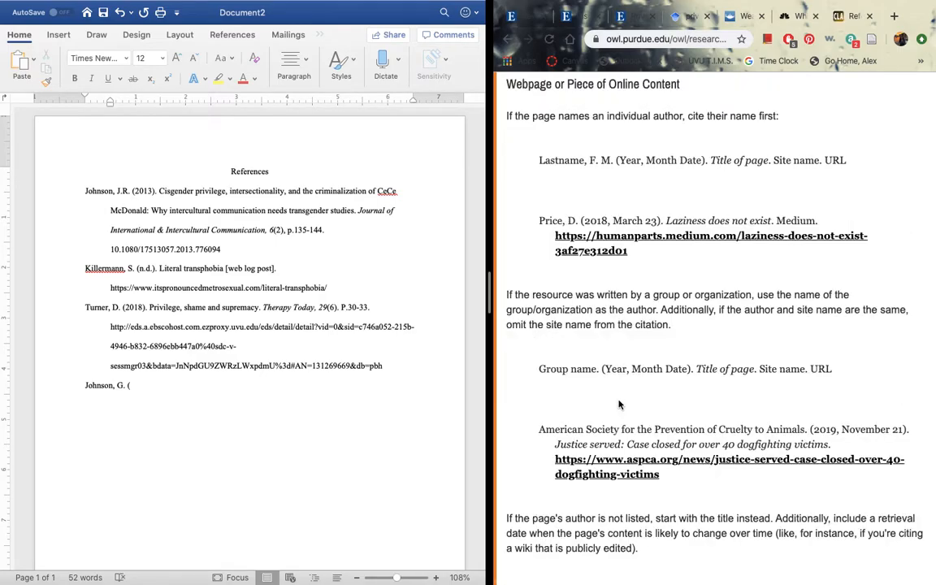
scroll(620, 404, "down", 5)
scroll(620, 400, "down", 3)
scroll(620, 401, "up", 20)
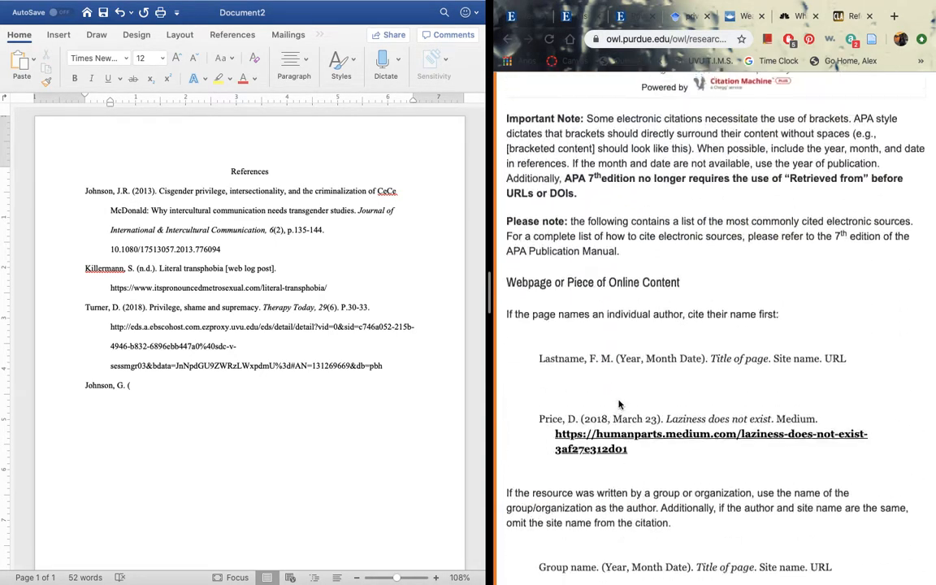
scroll(620, 400, "down", 10)
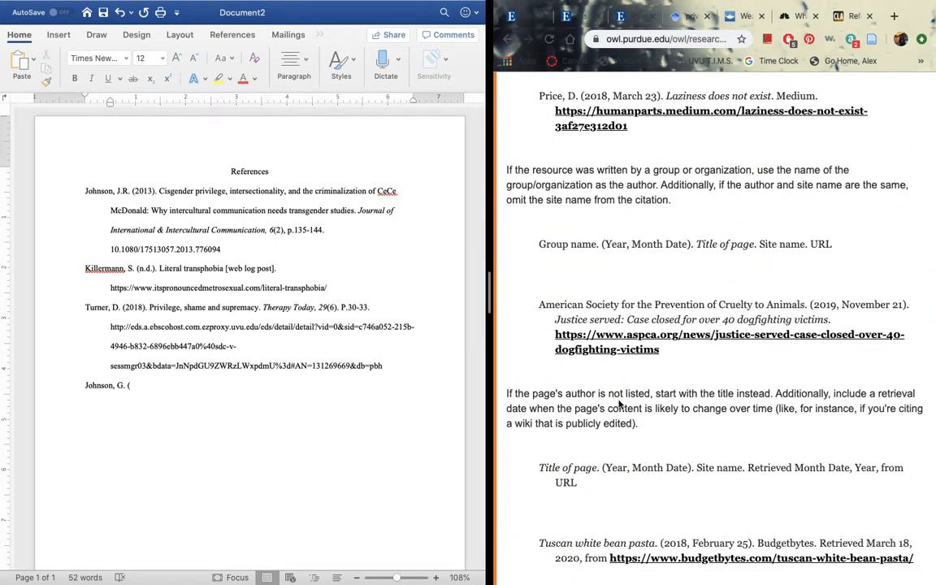
scroll(619, 404, "up", 4)
scroll(619, 400, "down", 12)
scroll(619, 404, "down", 8)
scroll(619, 403, "down", 12)
scroll(619, 400, "down", 10)
scroll(619, 403, "down", 5)
scroll(619, 404, "up", 12)
scroll(619, 404, "up", 8)
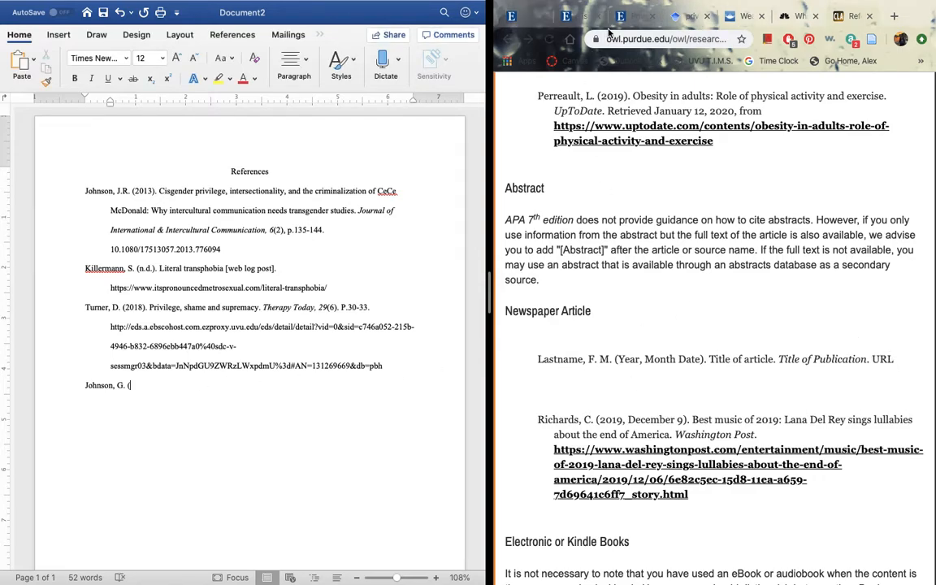
Add the date 2019, June 30 and the title "White gay privilege exists all year, but it is particularly hurtful during Pride" to the reference
left_click(792, 21)
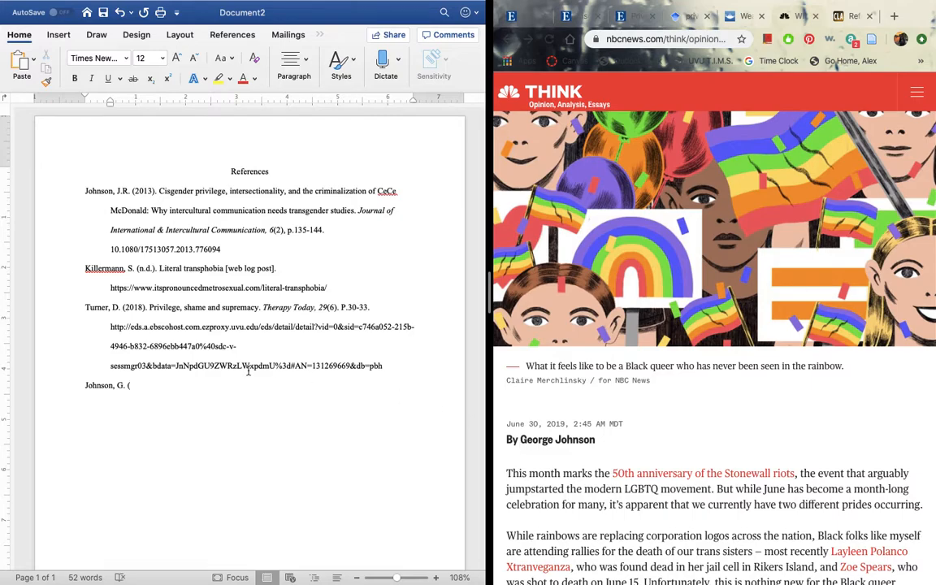
type("019, June 30).")
scroll(653, 419, "up", 5)
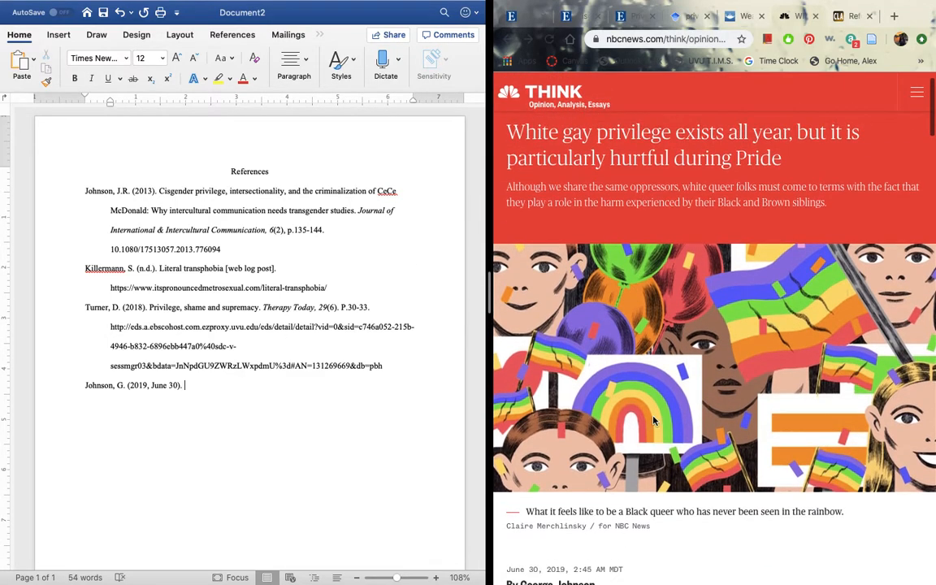
type("Whi")
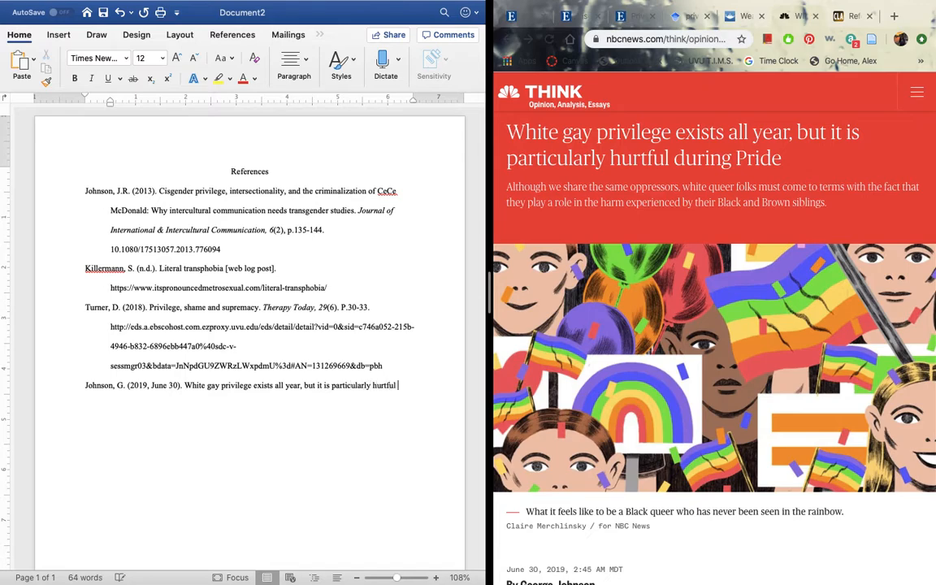
type("ing Pride.")
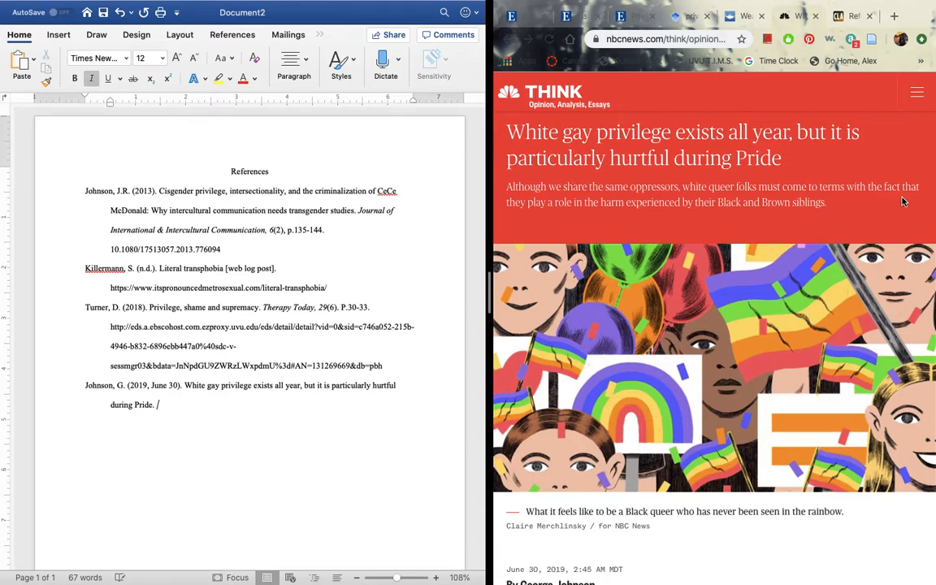
Check Purdue OWL's newspaper article format and add "NBC News." in italics after the title in the new reference
left_click(851, 16)
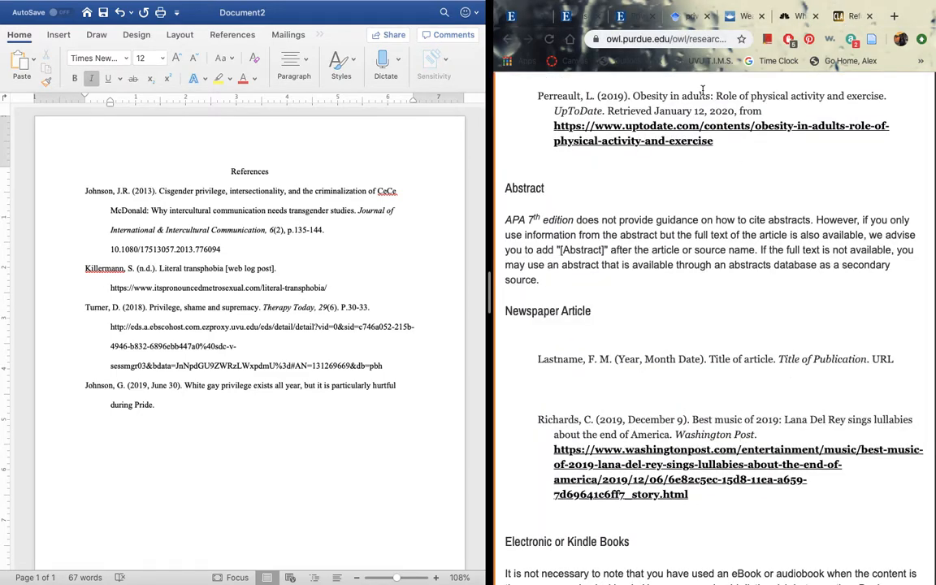
left_click(266, 417)
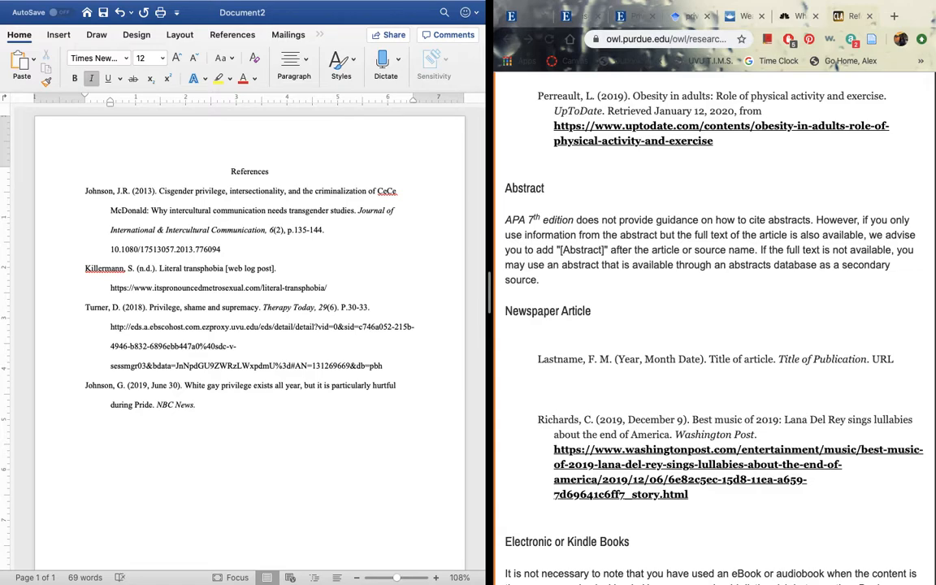
key("super+i")
Copy the NBC News article's web address to the end of the new reference as plain text and start a new line
left_click(797, 17)
left_click(695, 39)
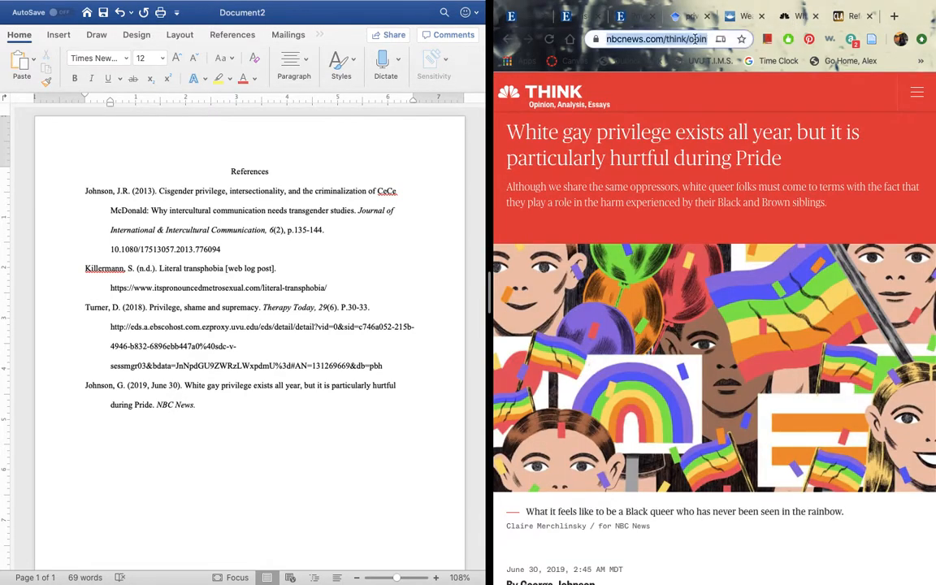
left_click(230, 406)
left_click(36, 61)
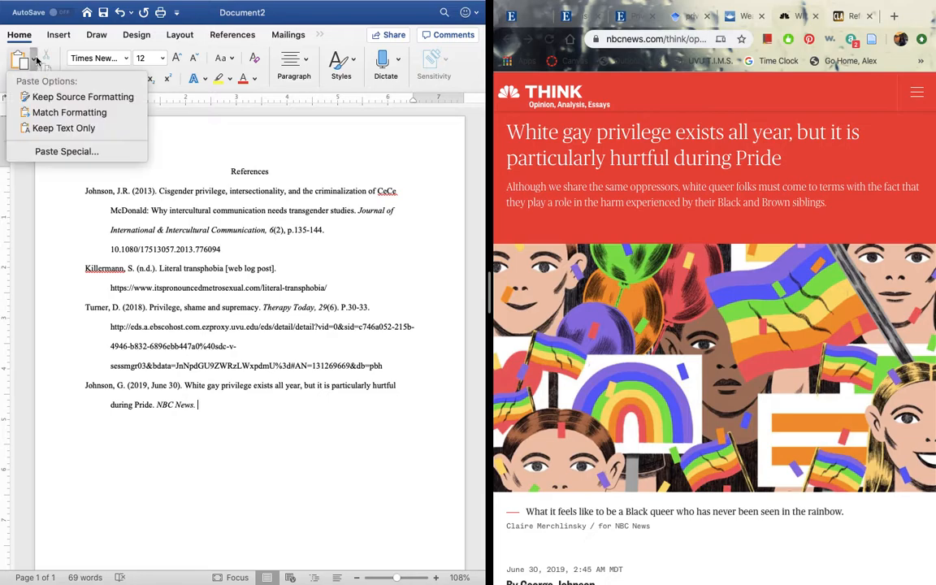
left_click(61, 128)
key("Return")
Try to sort the whole page's paragraphs in ascending order with the heading included, and undo the sort
key("super+a")
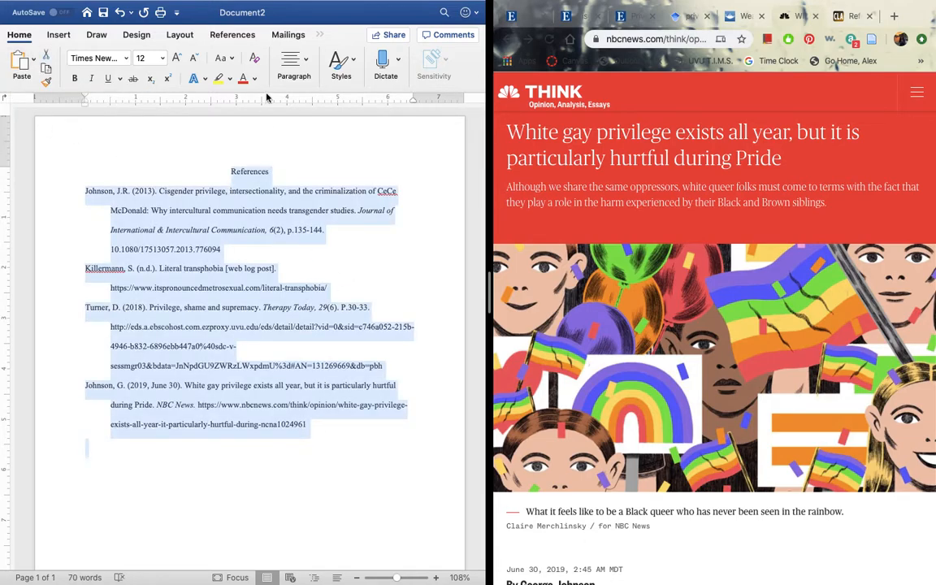
left_click(294, 65)
left_click(348, 99)
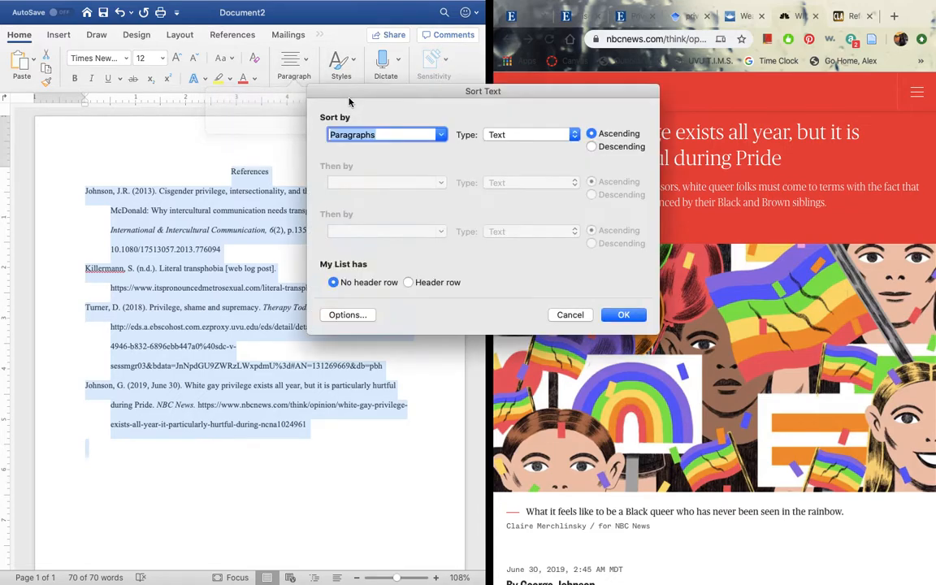
left_click(595, 315)
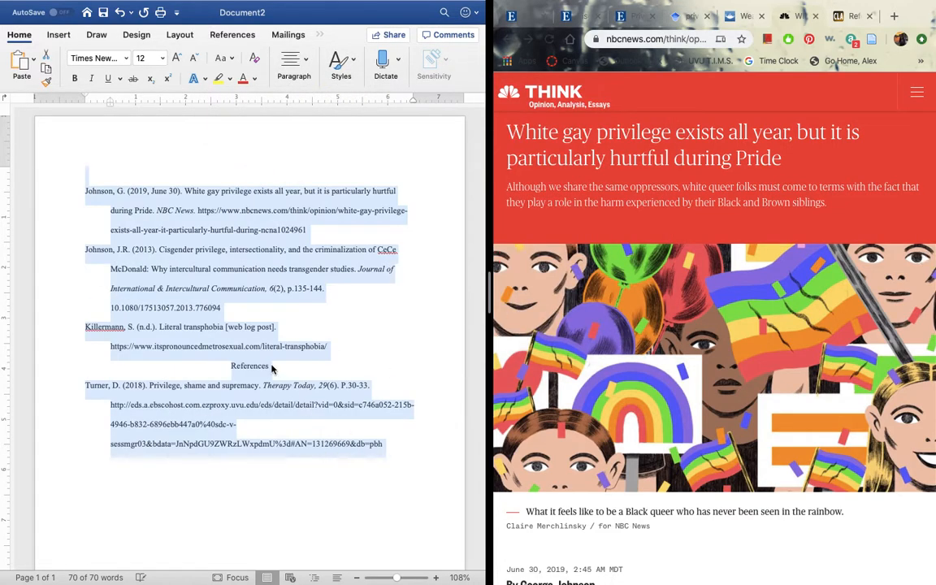
key("super+z")
Sort only the reference entries below the heading as text paragraphs in ascending order and place the cursor below the last one
left_click_drag(83, 189, 196, 260)
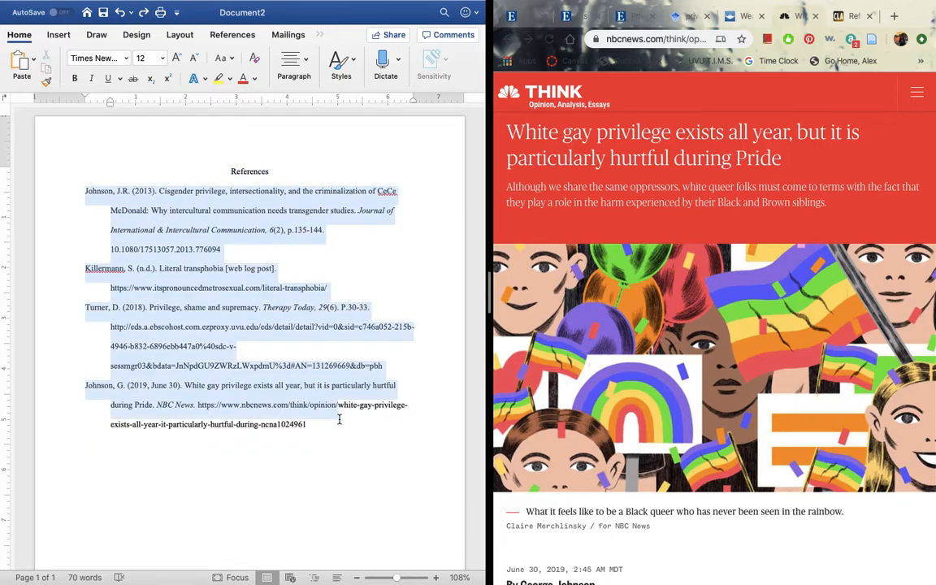
left_click_drag(340, 418, 341, 425)
left_click(302, 72)
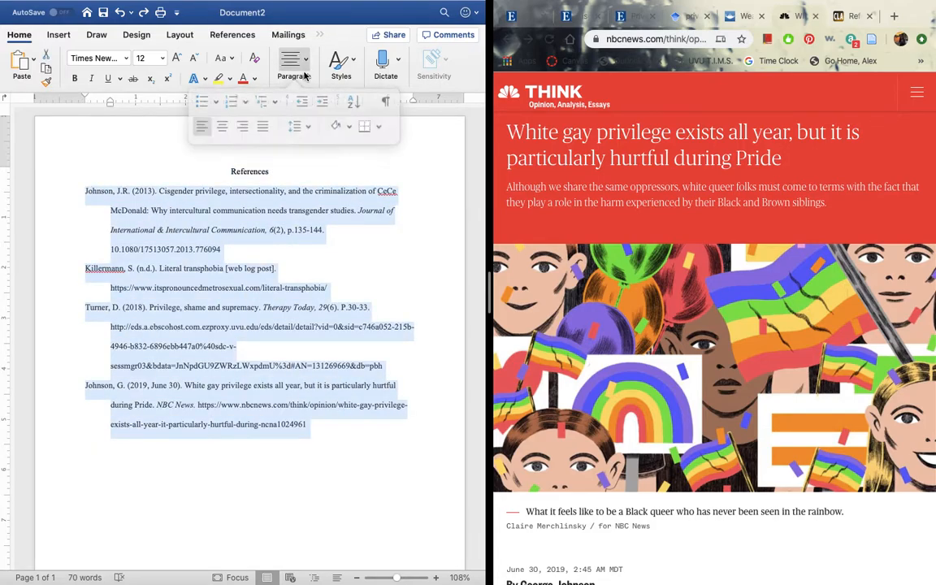
left_click(346, 98)
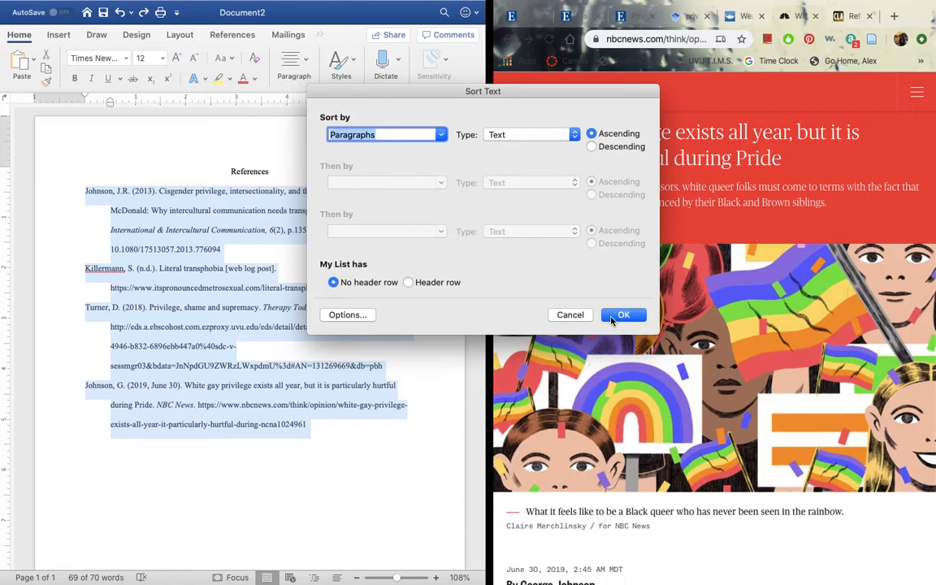
left_click(622, 314)
left_click(397, 459)
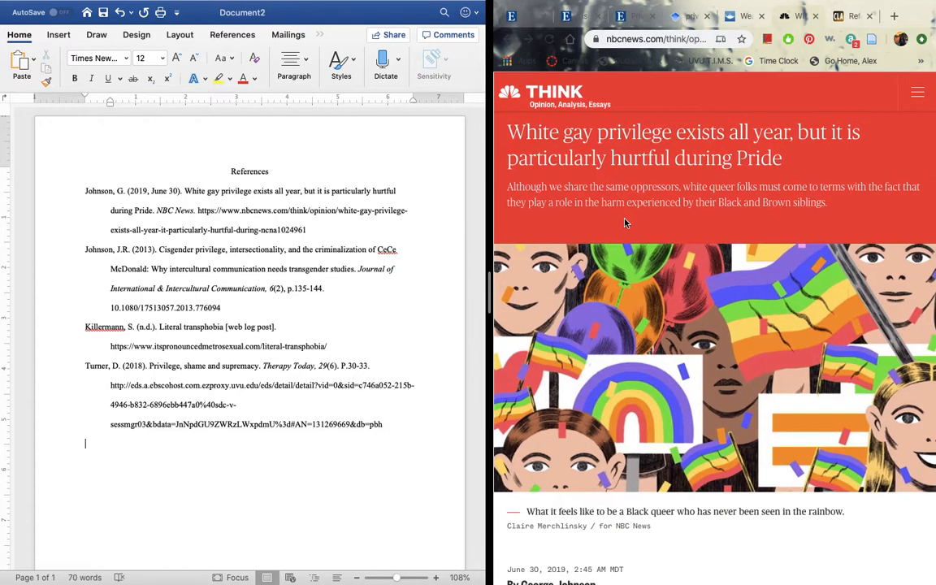
Return to the "lgbtq privilege" Google results and look through them for another source to cite
left_click(592, 346)
key("Return")
key("super+[")
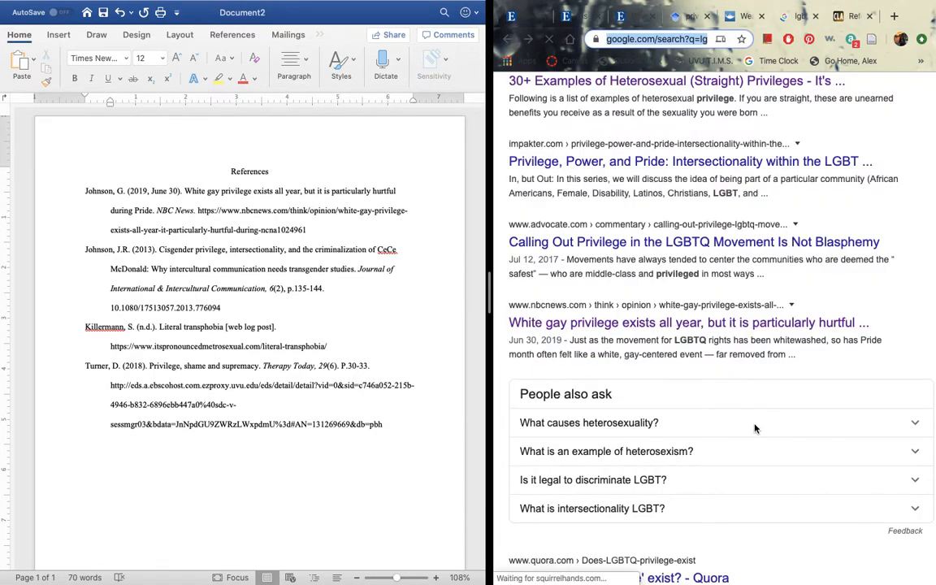
scroll(755, 406, "down", 5)
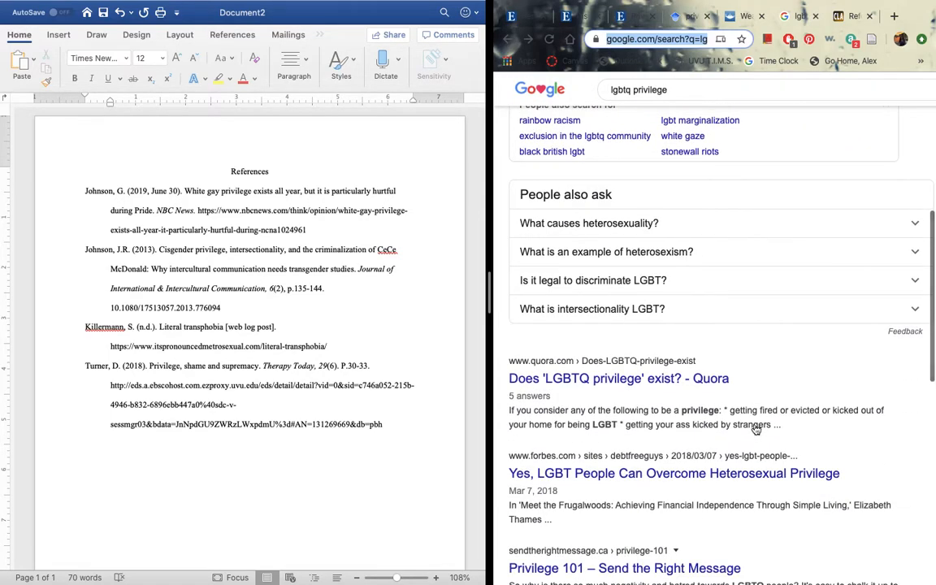
scroll(755, 428, "down", 4)
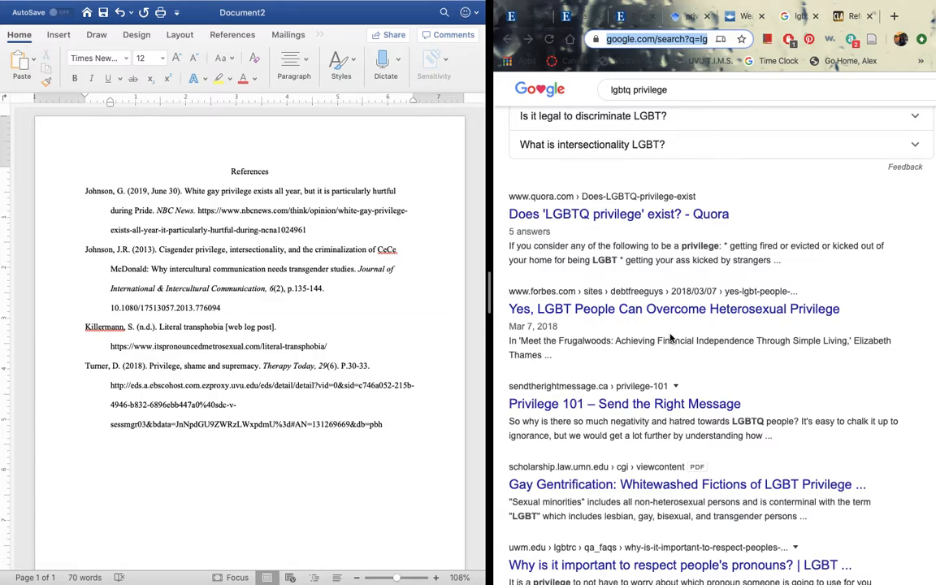
scroll(670, 338, "down", 3)
scroll(671, 337, "down", 1)
scroll(670, 337, "down", 1)
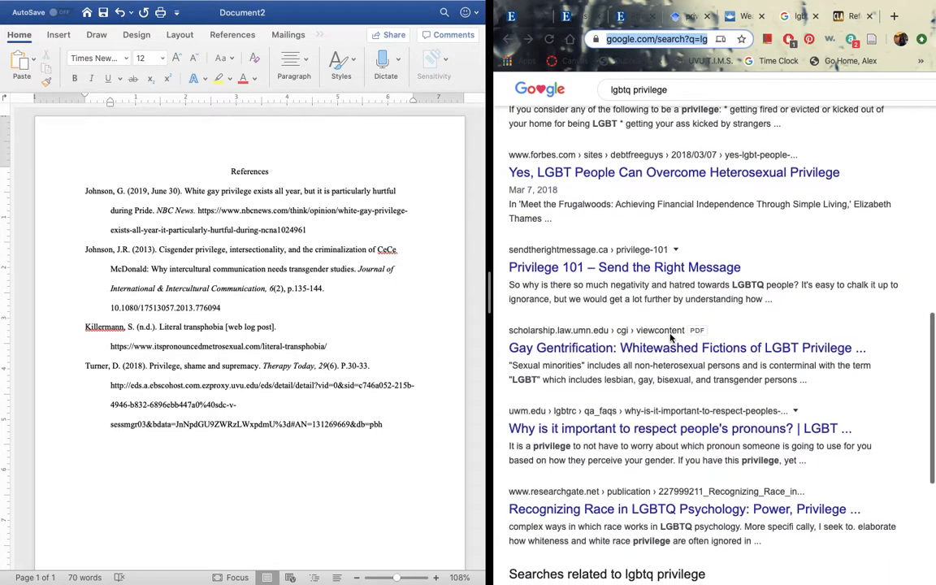
scroll(670, 338, "down", 8)
scroll(670, 337, "up", 20)
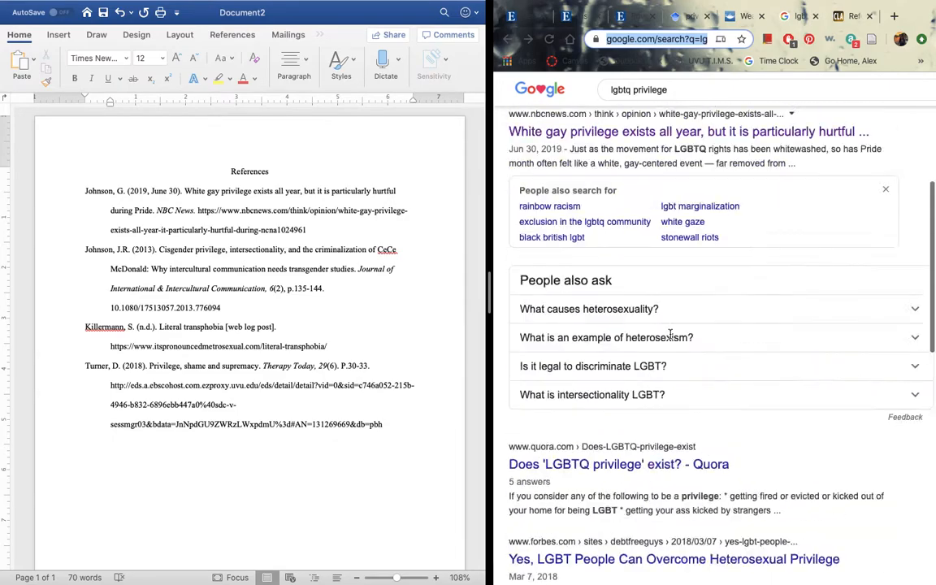
scroll(671, 337, "up", 5)
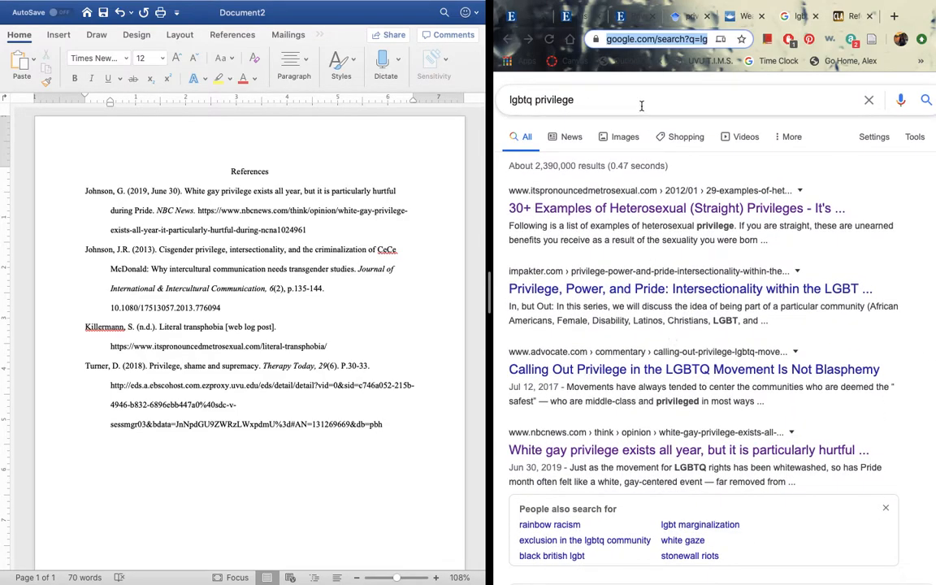
Search Google for "lgbtq swag" and open the result "Rainbow Depot: LGBT Pride Merchandise Shop"
left_click(641, 105)
key("super+a")
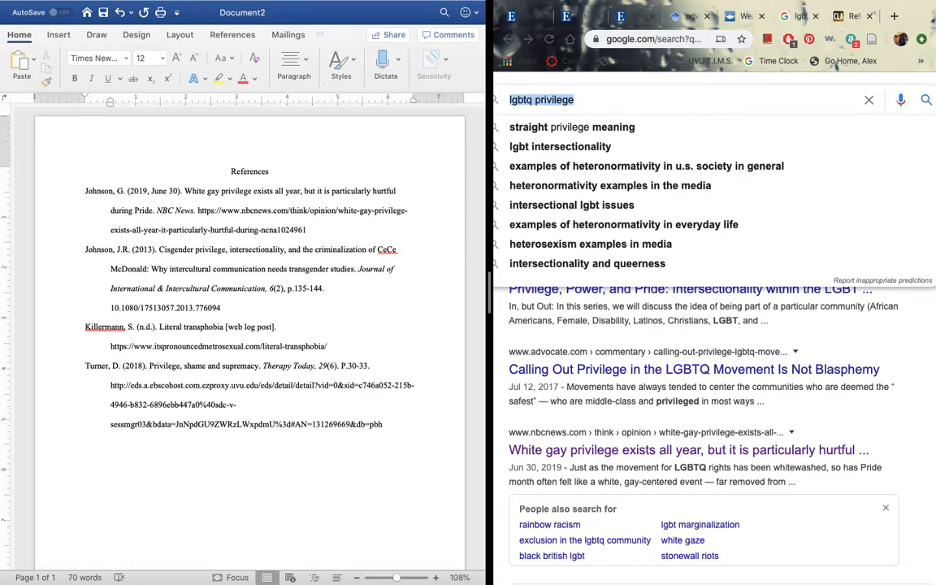
type("lgbtq")
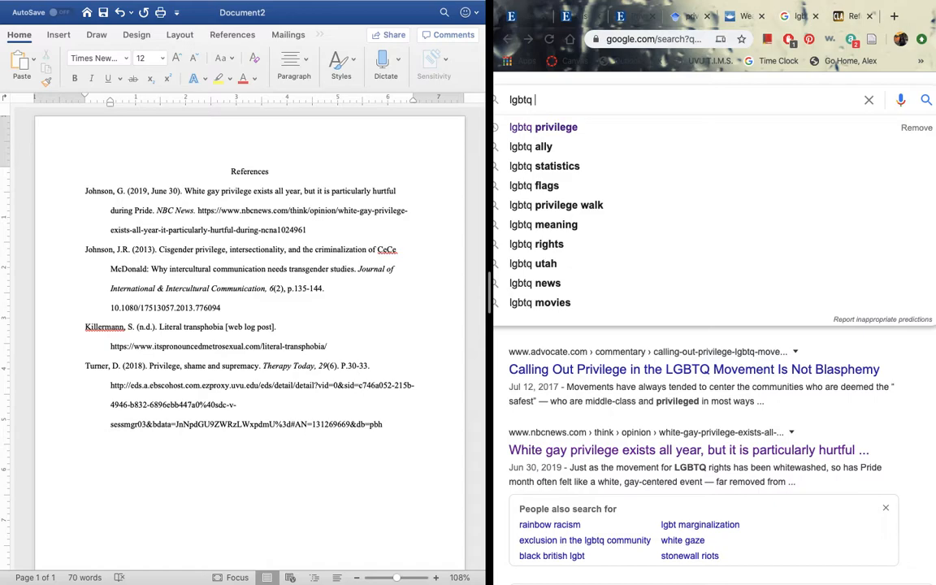
type("sq")
key("BackSpace")
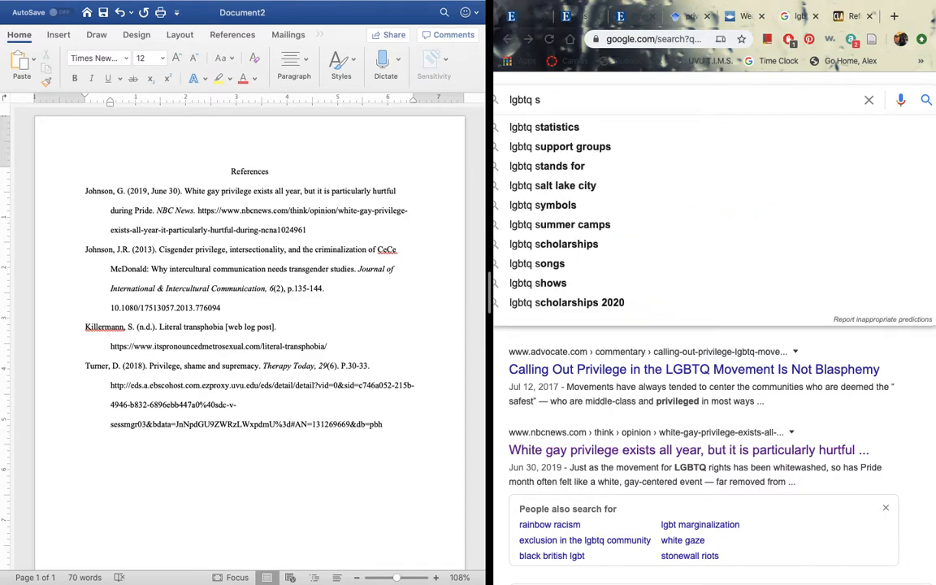
type("wag")
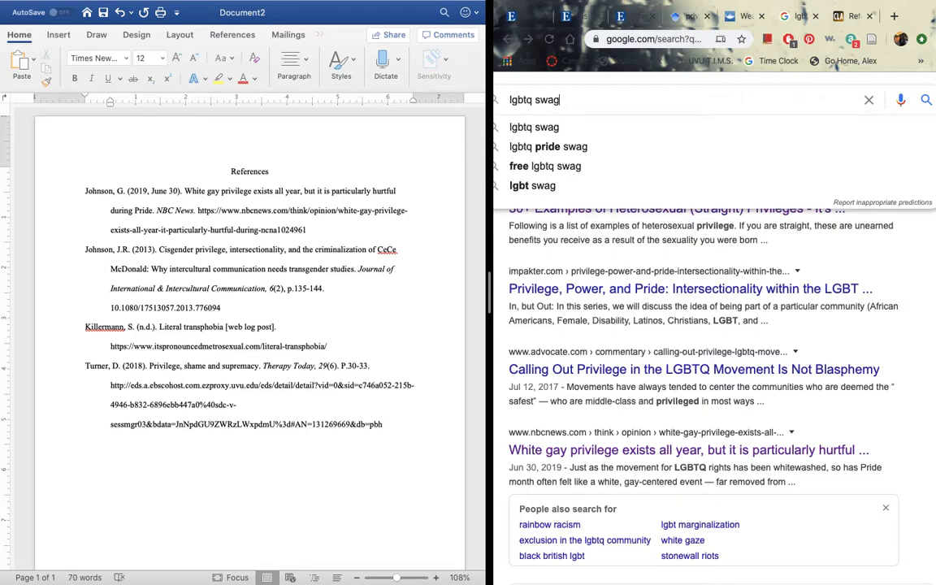
key("Return")
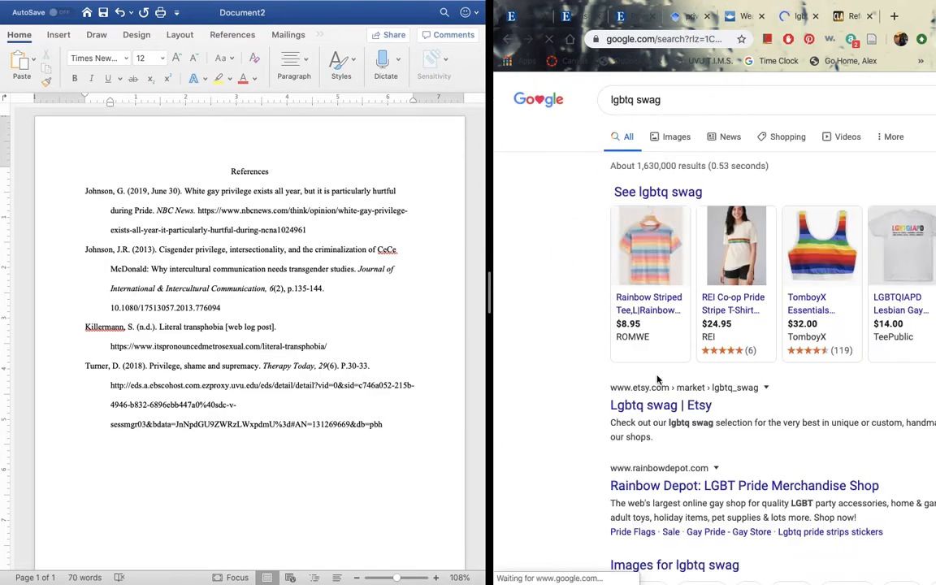
scroll(658, 379, "down", 3)
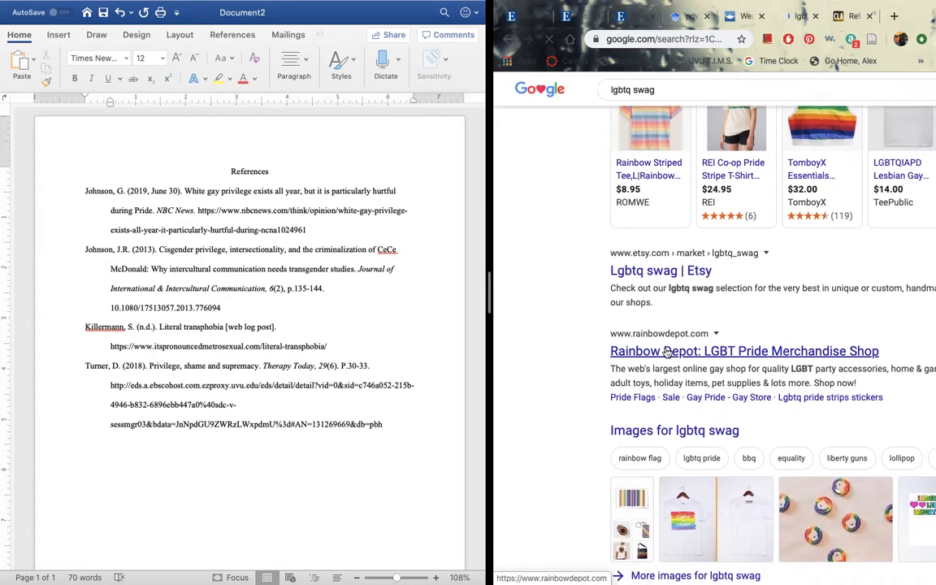
left_click(666, 351)
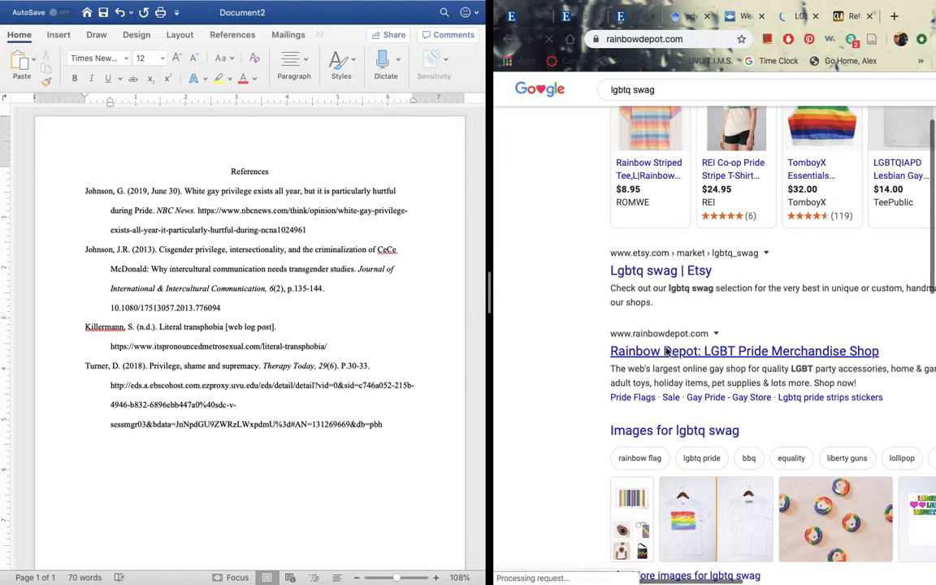
Browse the opening part of the Rainbow Depot home page and dismiss its newsletter pop-up
scroll(598, 378, "down", 2)
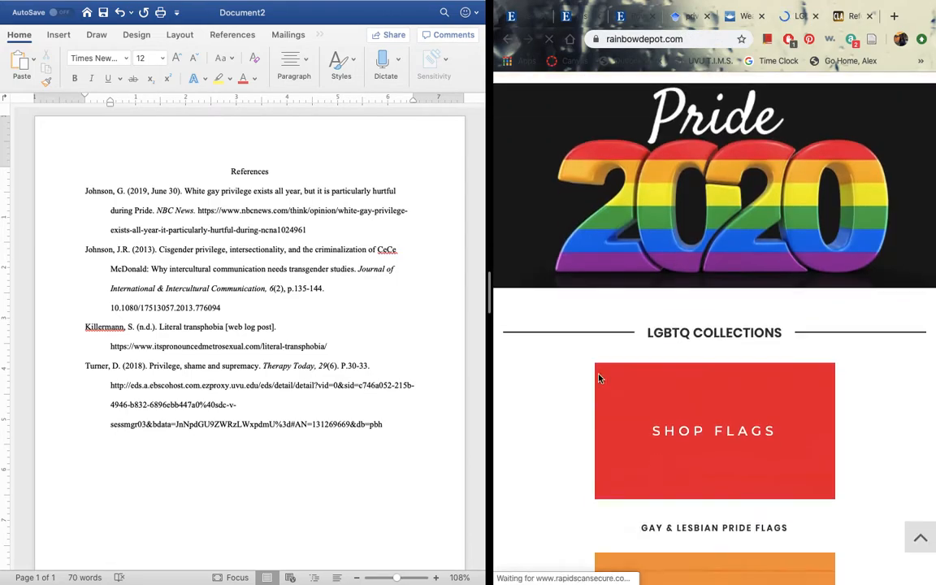
scroll(598, 379, "down", 10)
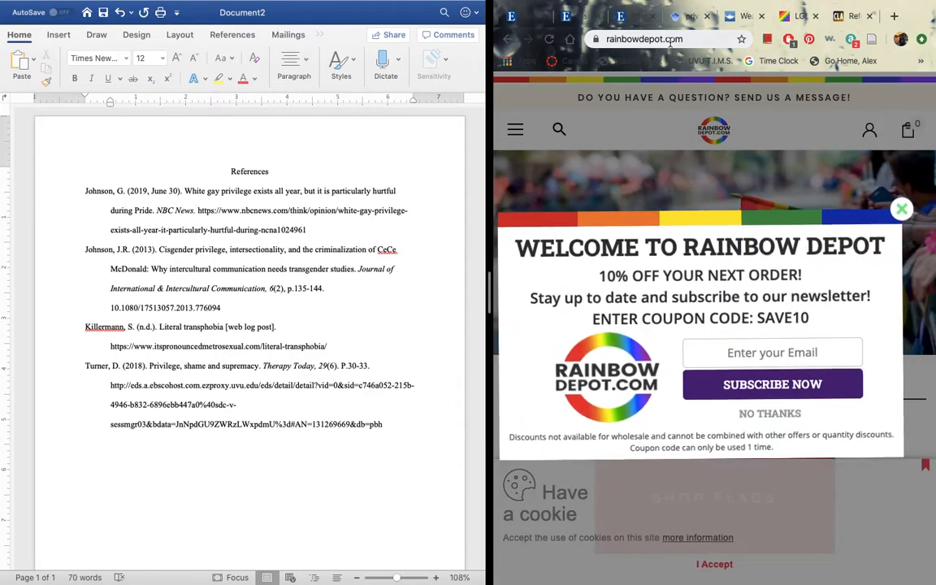
left_click(706, 39)
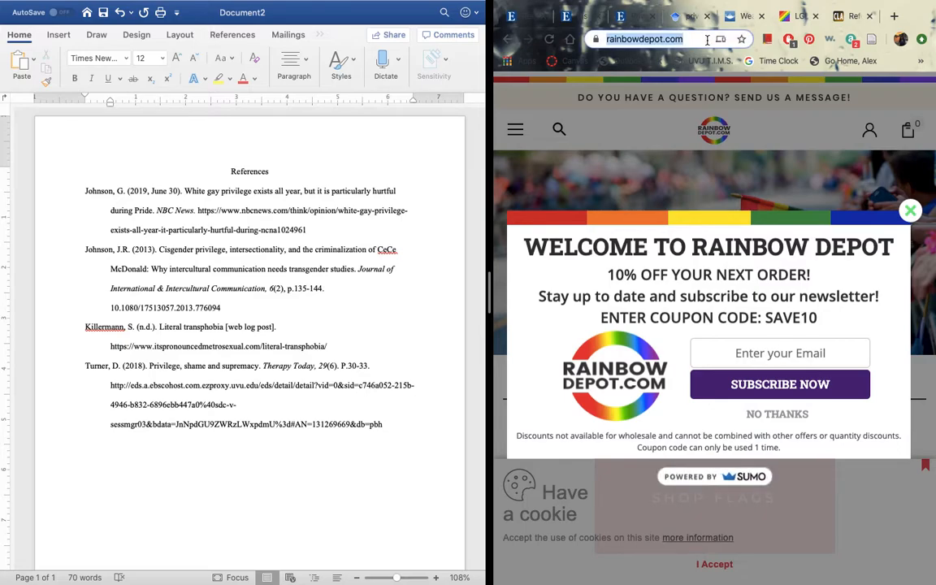
left_click(910, 211)
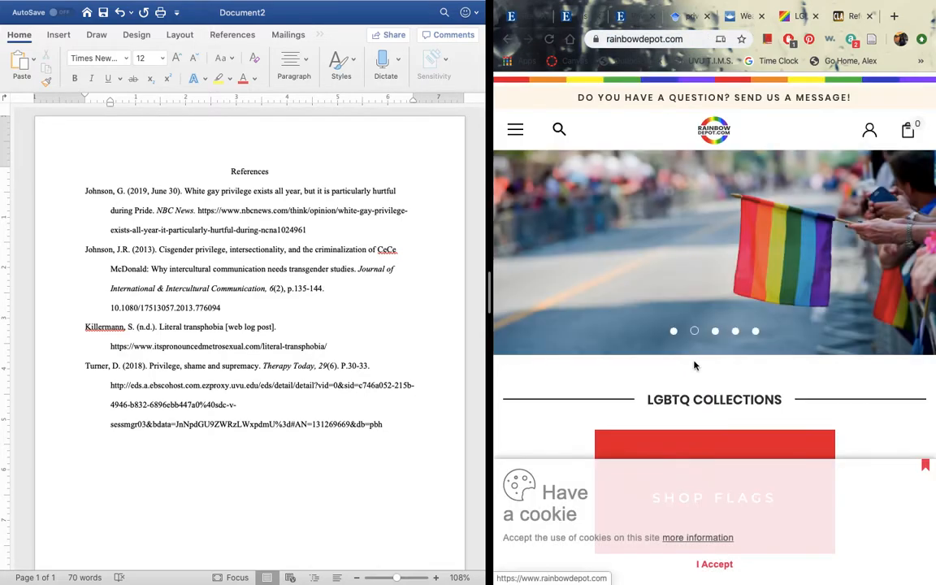
Consult Purdue OWL's electronic sources page for the "Webpage or Piece of Online Content" reference format
left_click(850, 18)
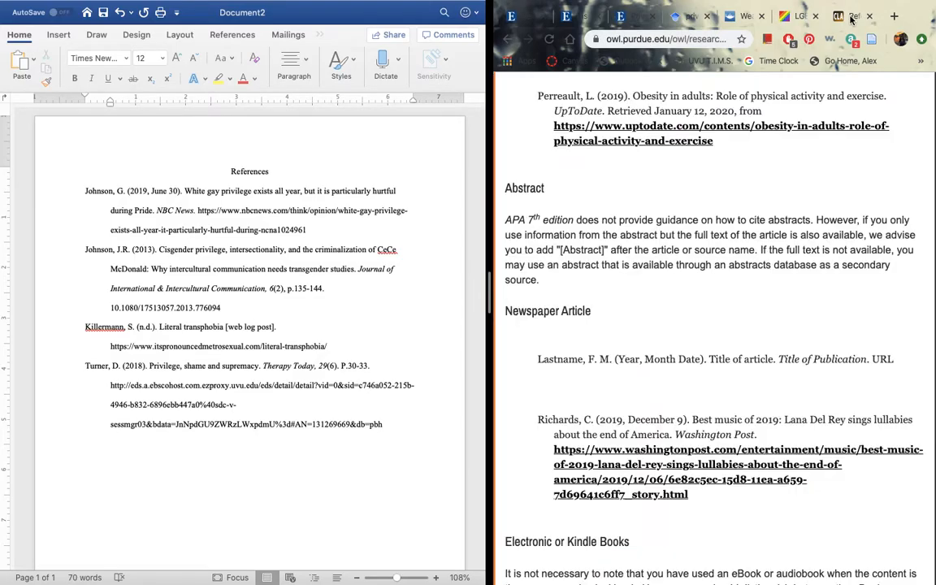
scroll(646, 335, "up", 15)
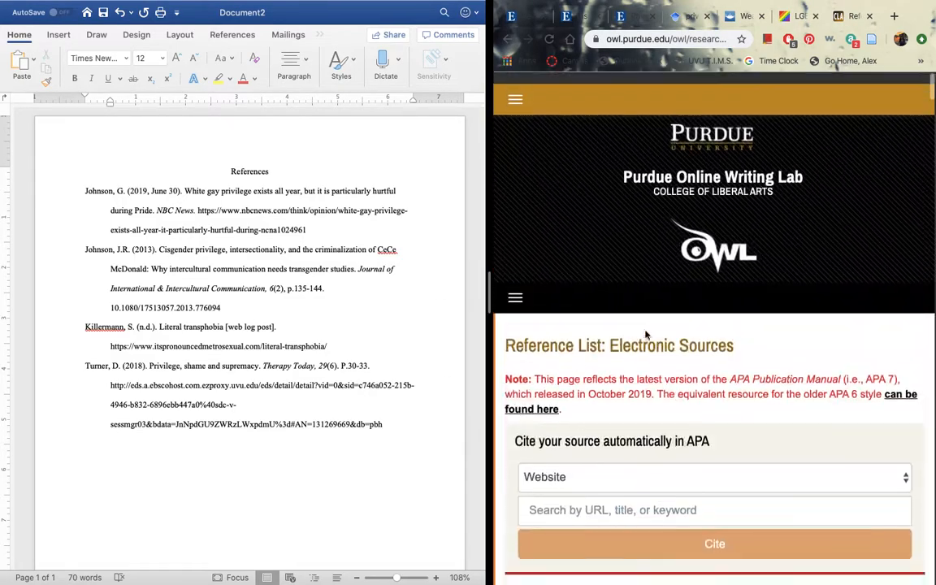
scroll(646, 333, "down", 10)
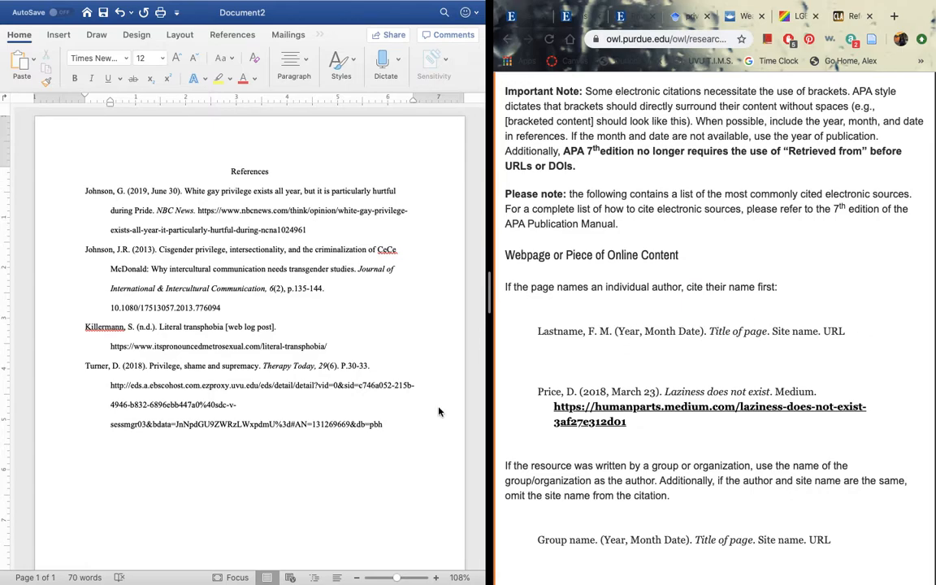
Return to the Rainbow Depot site, accept its cookies and look through the home page down to the copyright line
left_click(717, 16)
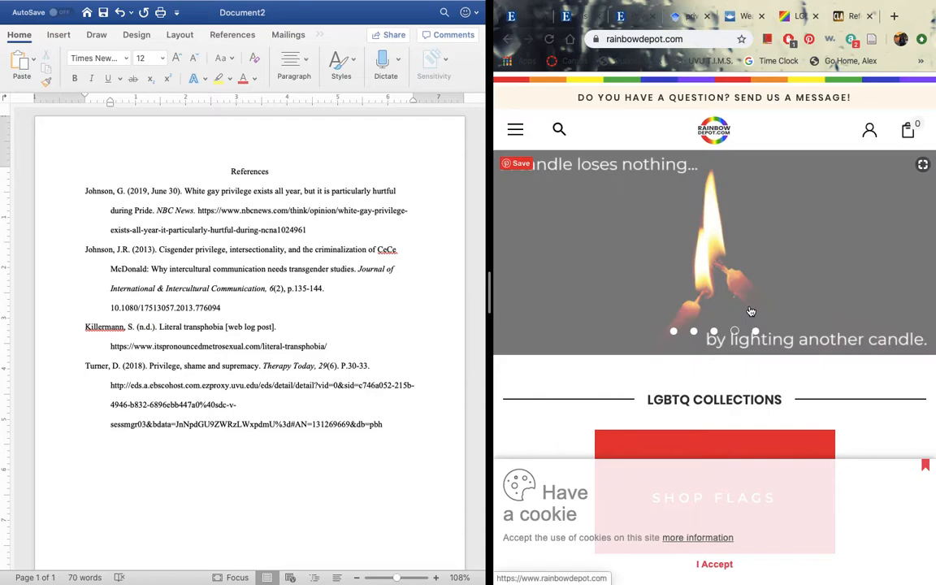
scroll(715, 244, "down", 4)
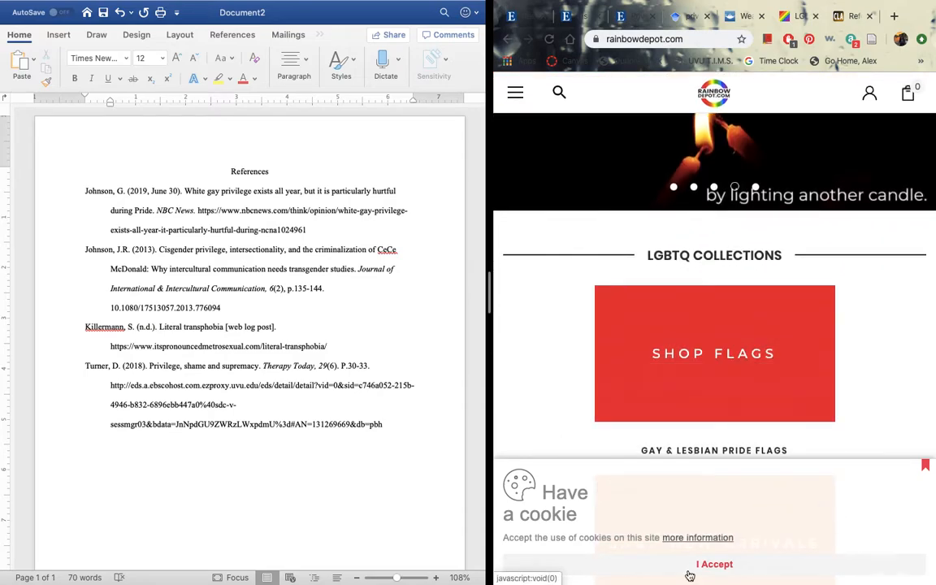
left_click(665, 566)
scroll(734, 430, "down", 2)
scroll(734, 431, "down", 10)
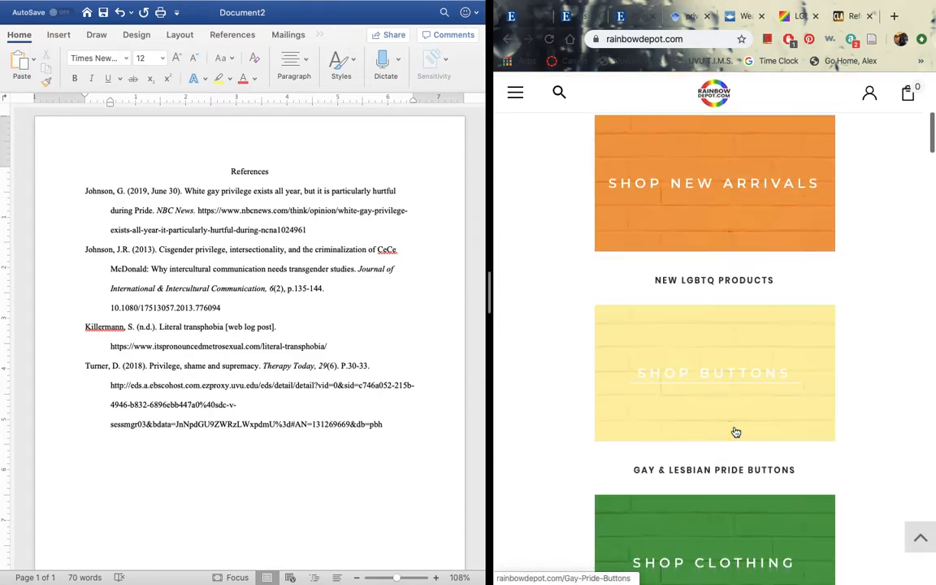
scroll(734, 431, "down", 15)
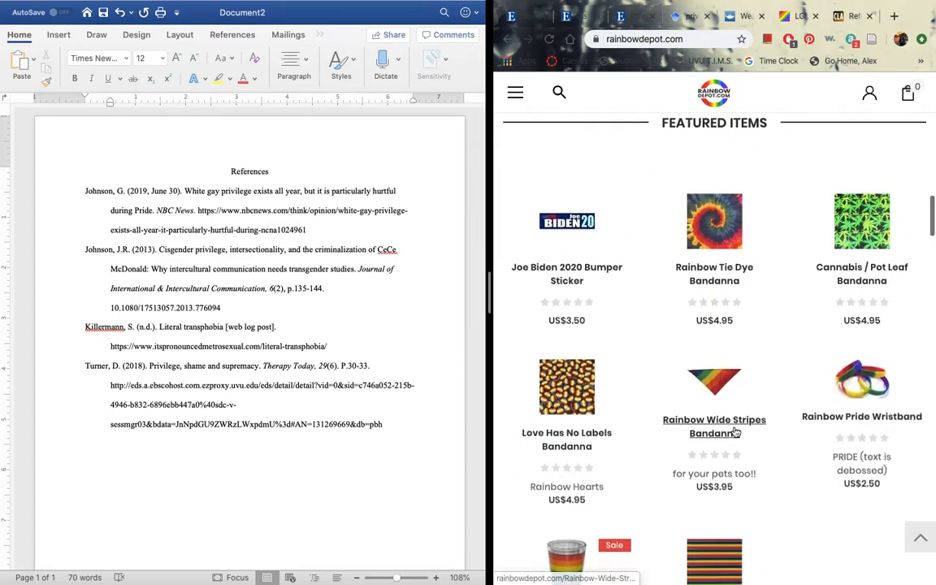
scroll(735, 431, "down", 20)
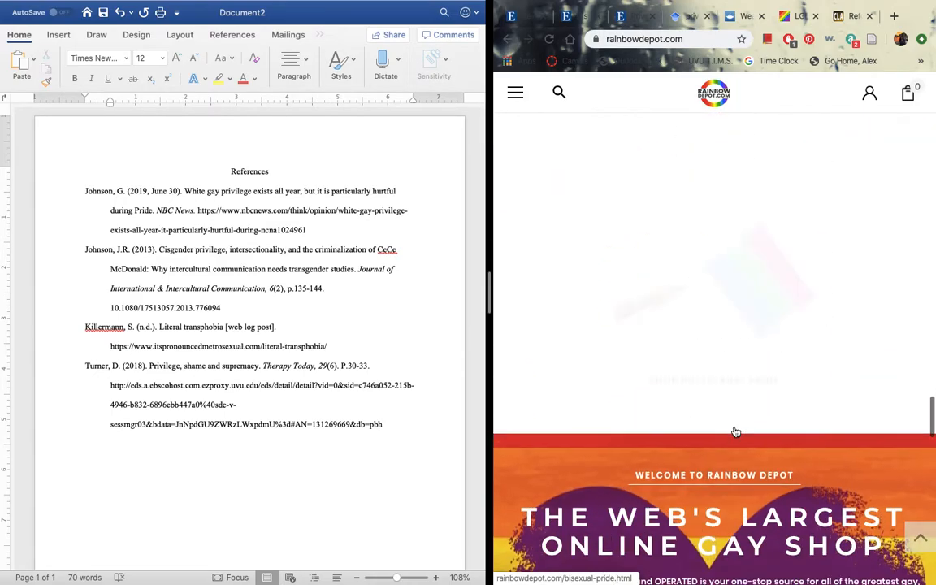
scroll(735, 431, "down", 10)
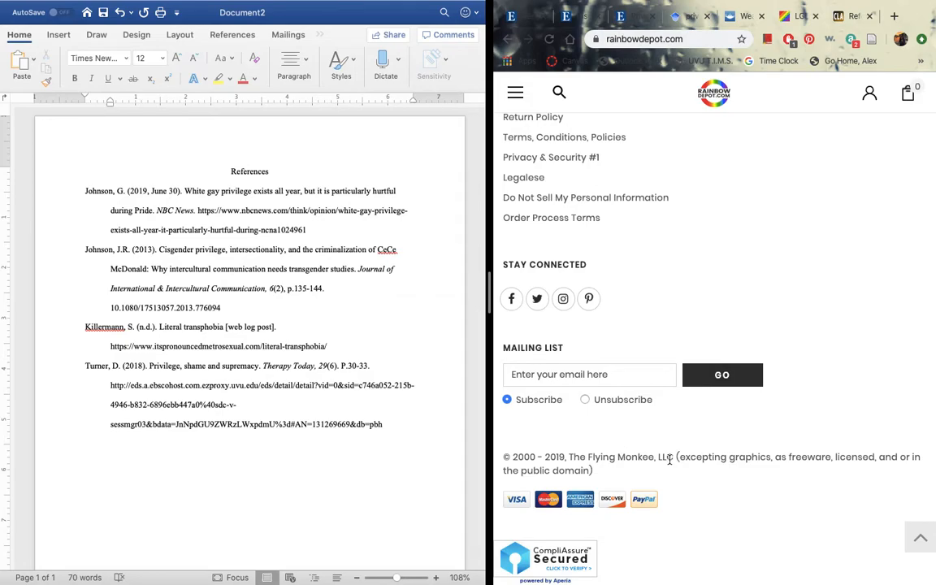
Compare the site's copyright line with OWL's webpage format and begin a new reference below the last entry with "N.A. (2019)."
left_click(855, 18)
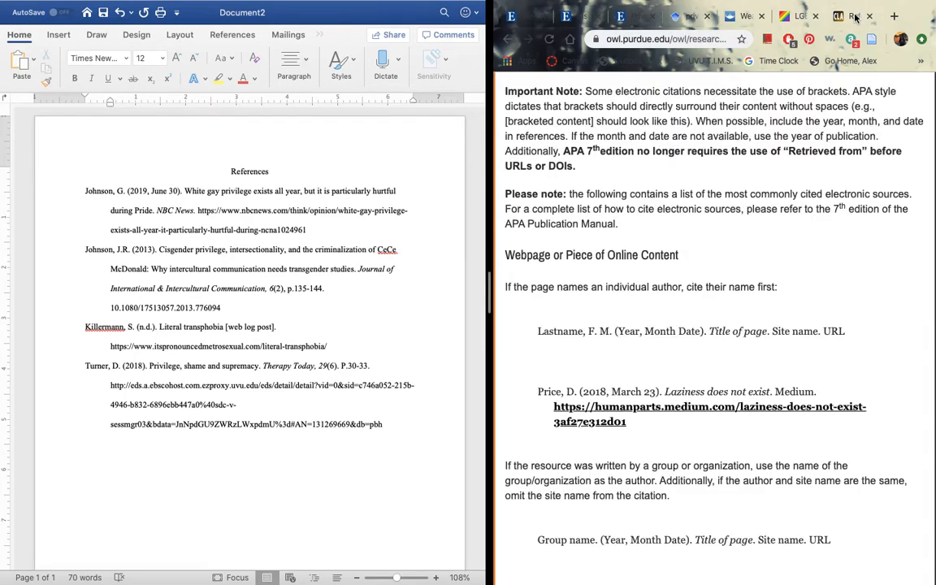
left_click(797, 21)
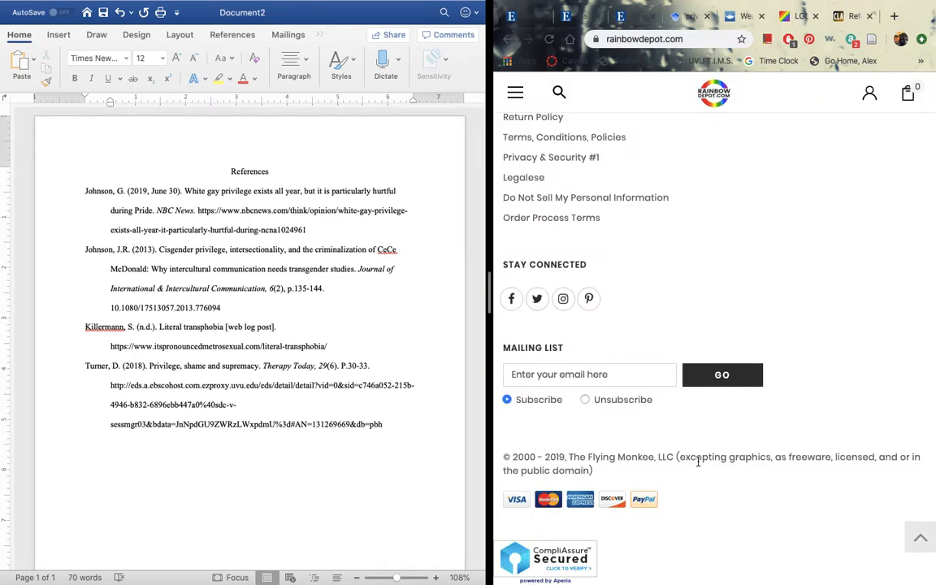
left_click(841, 17)
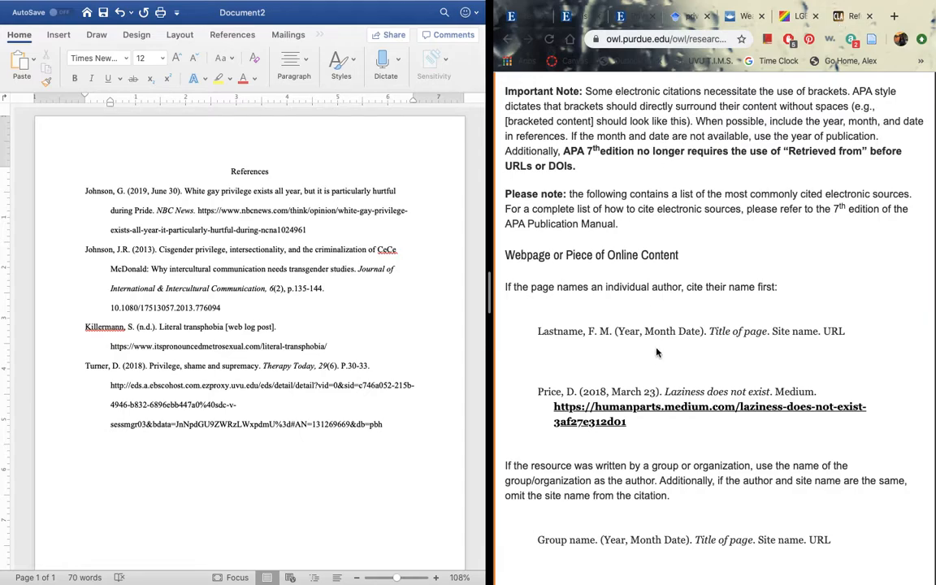
left_click(152, 446)
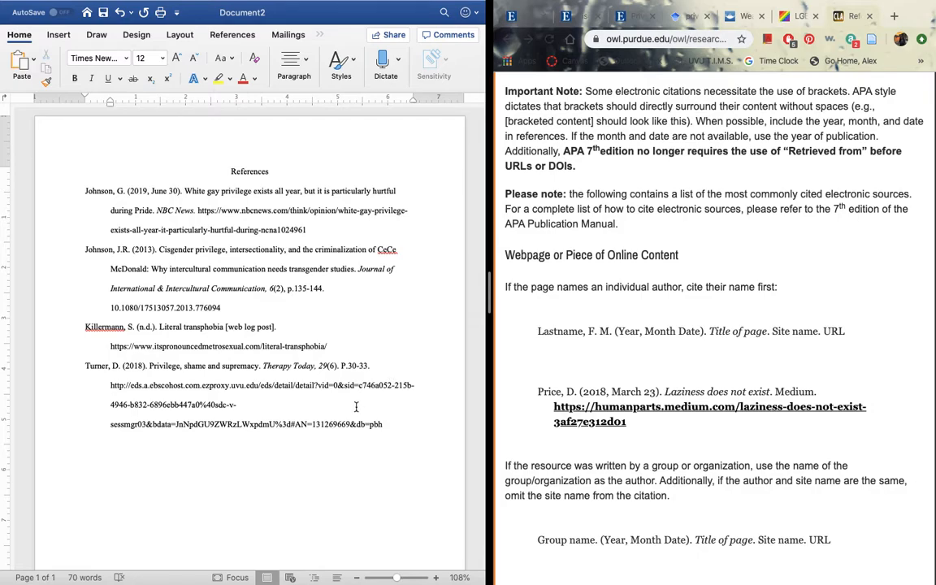
type("N.A. (2")
Look through the Rainbow Depot home page for a page title to cite and open the clothing category
left_click(795, 17)
scroll(709, 257, "up", 20)
scroll(715, 258, "down", 10)
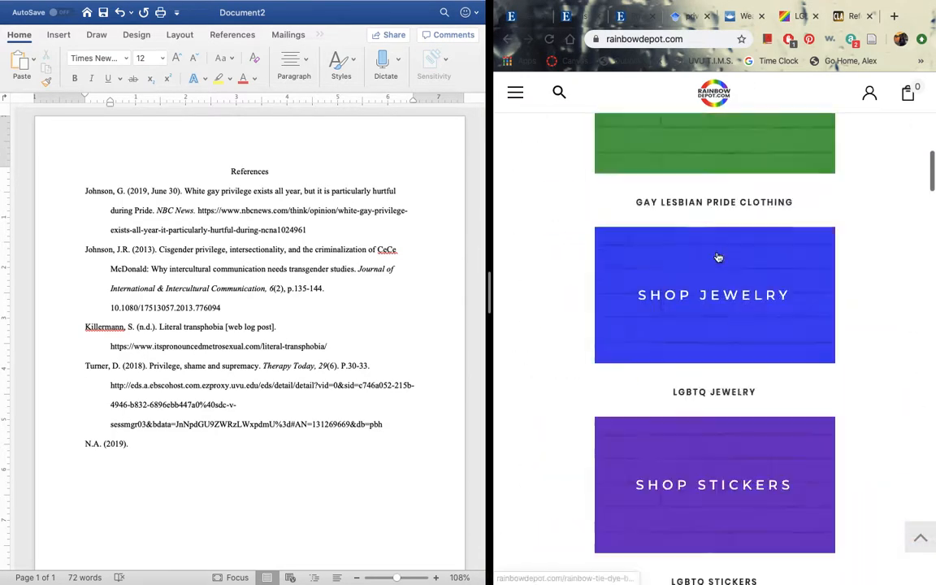
scroll(719, 258, "up", 8)
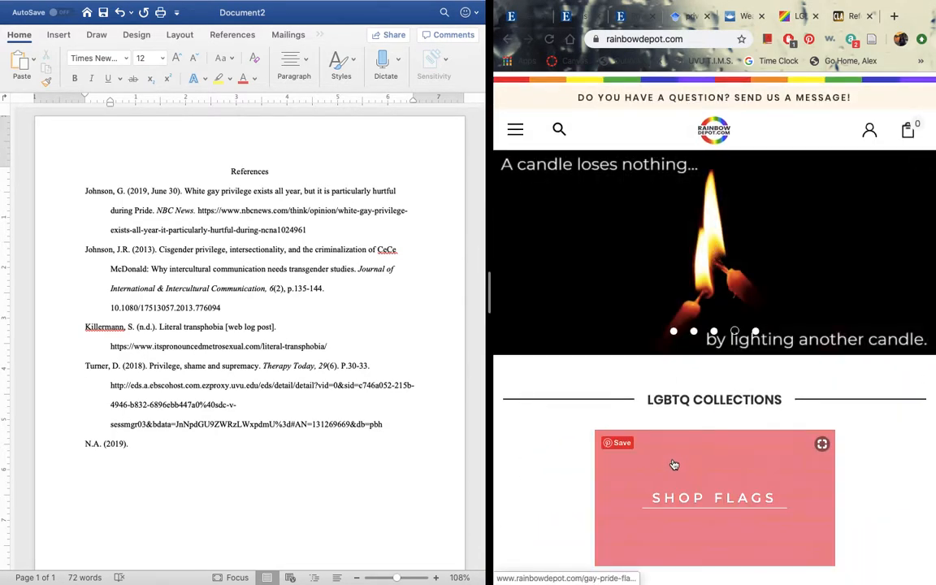
scroll(673, 467, "down", 5)
scroll(672, 475, "down", 3)
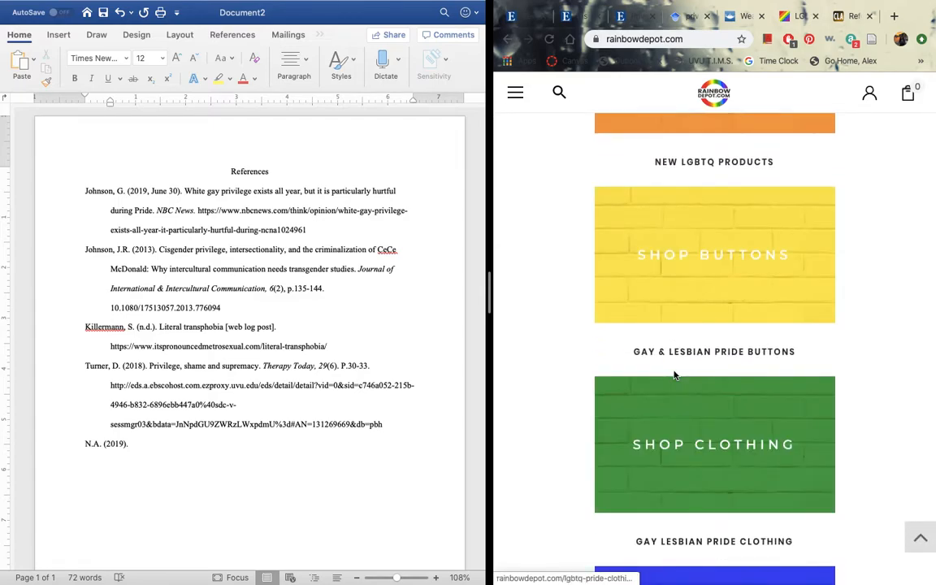
left_click(696, 482)
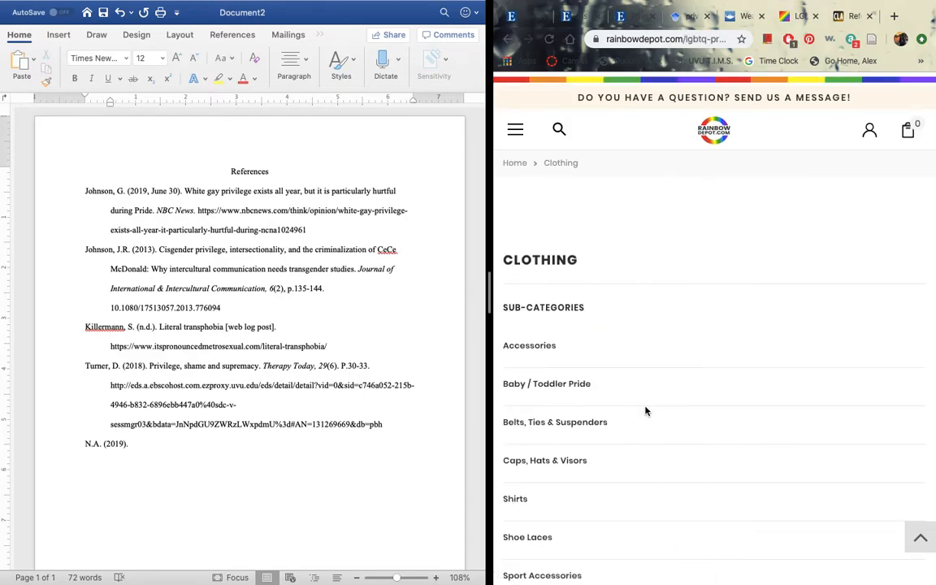
scroll(646, 412, "down", 2)
scroll(647, 413, "up", 2)
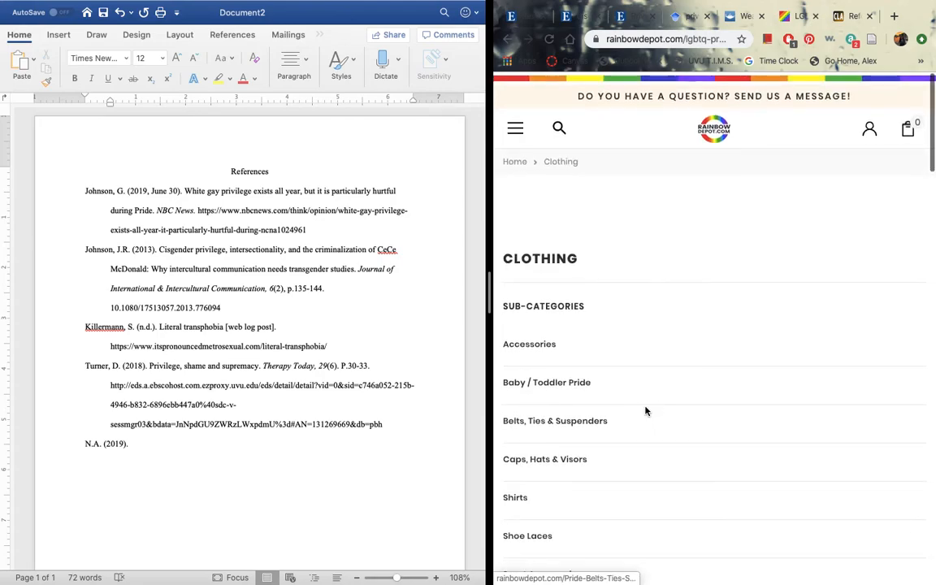
Add the title "Gay & Lesbian pride clothing." to the new reference, going back to the Rainbow Depot home page for its wording
left_click(148, 439)
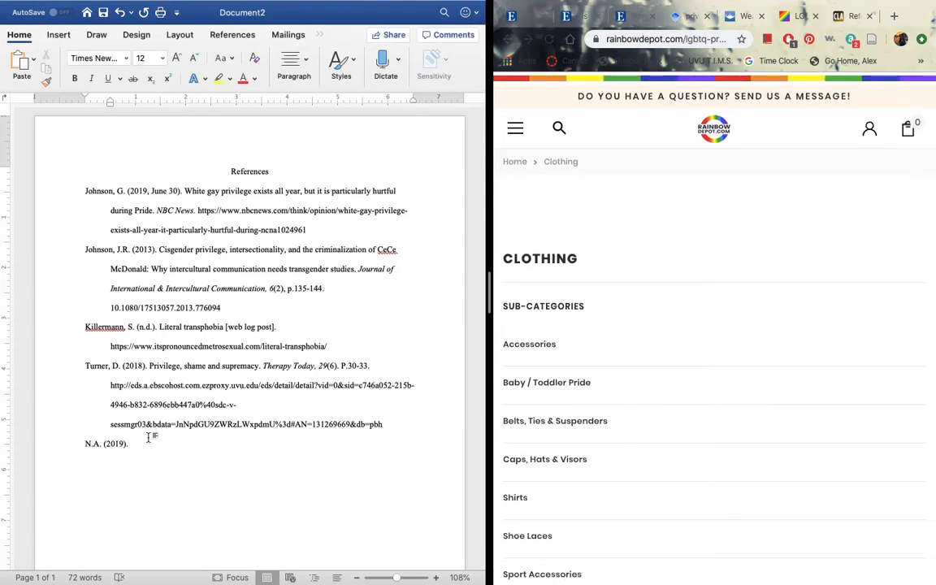
type("Gay")
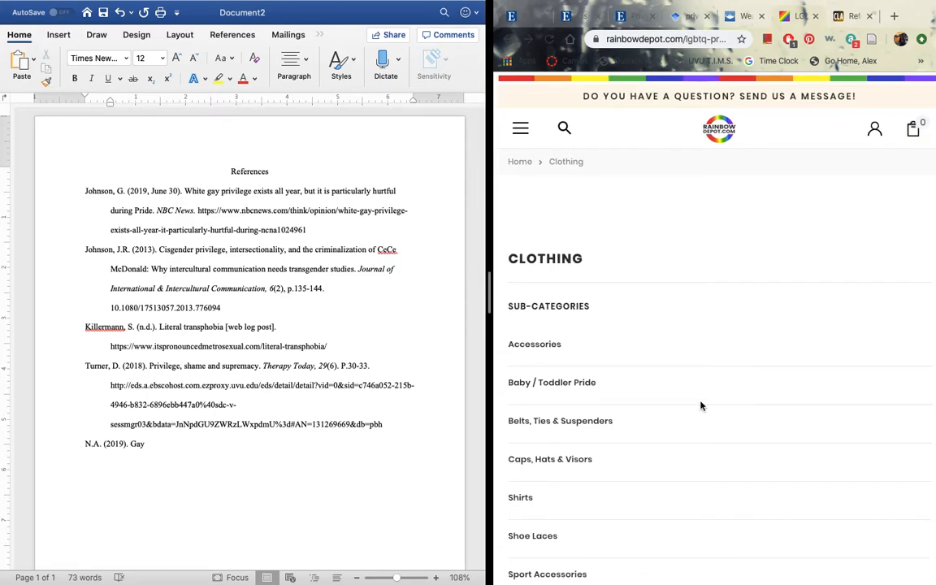
scroll(701, 406, "left", 5)
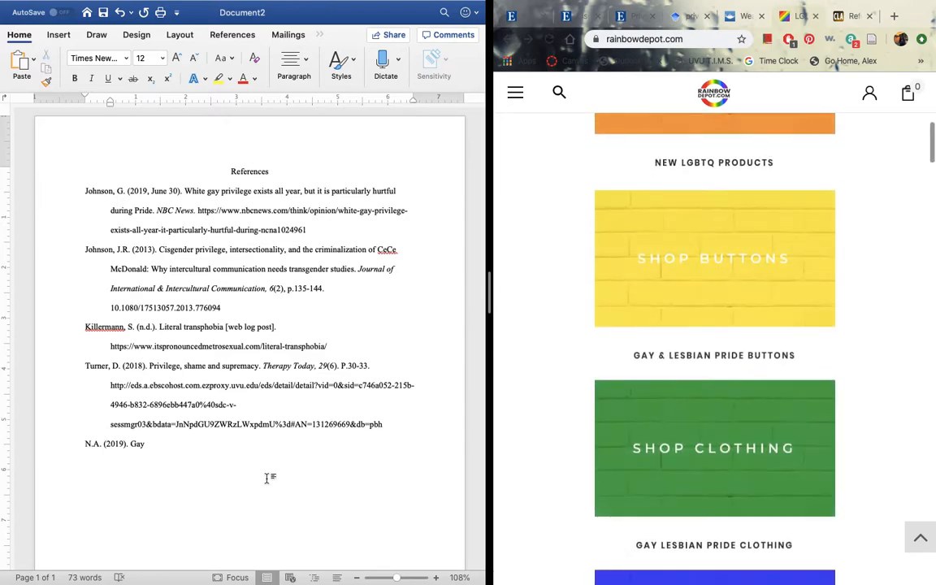
type("& Lesbian pride clothing.")
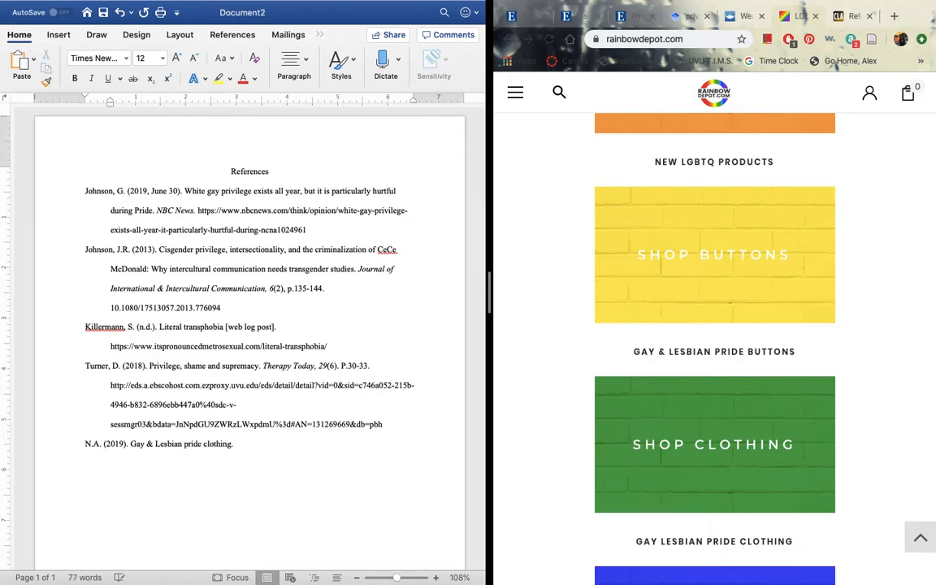
Check OWL's format, add the site name "Rainbow Depot.com" in regular type after the title, and italicize the title
key("super+i")
left_click(851, 18)
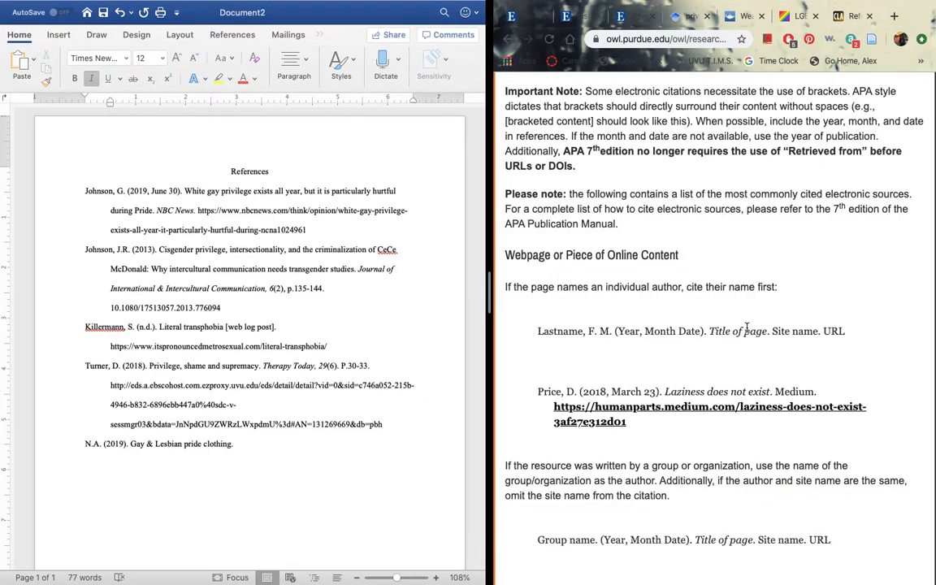
left_click(795, 18)
left_click(238, 443)
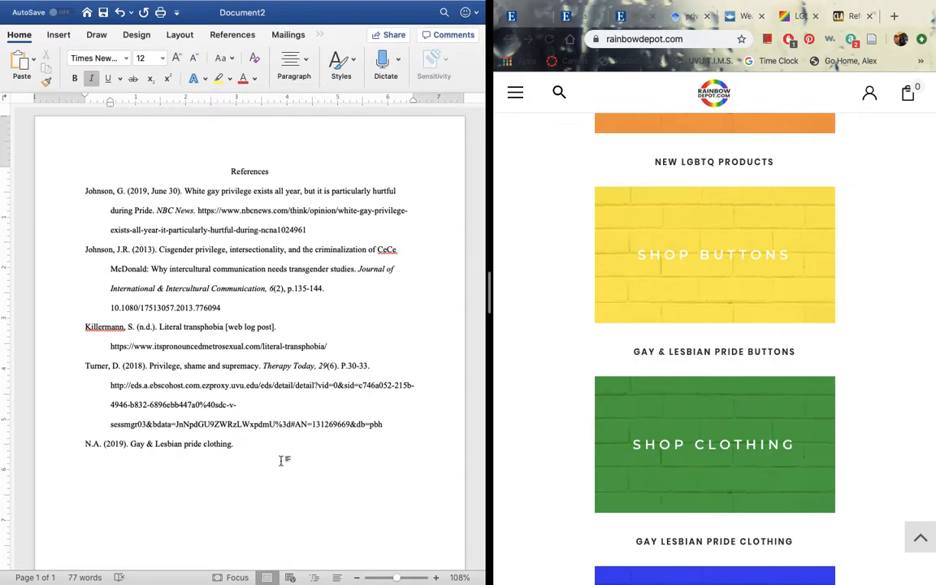
key("super+i")
type("com")
left_click_drag(234, 445, 134, 452)
key("super+i")
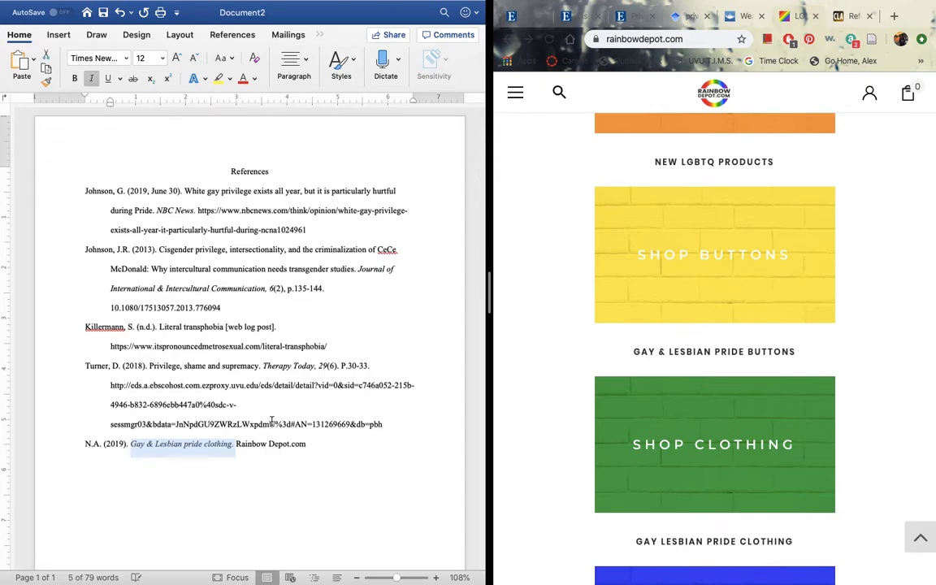
End the site name with a period and paste the copied Rainbow Depot home page URL after it as text only
left_click(334, 448)
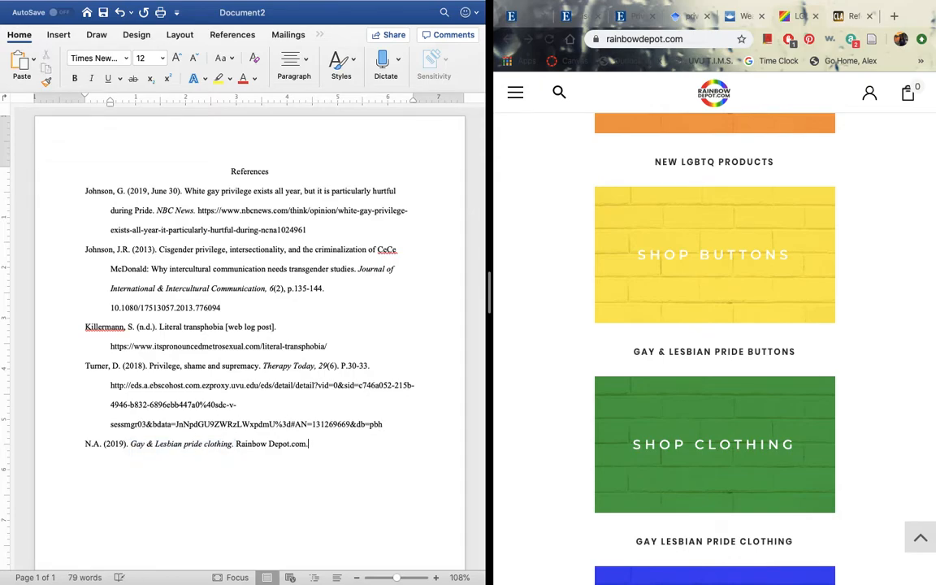
left_click(846, 17)
left_click(723, 21)
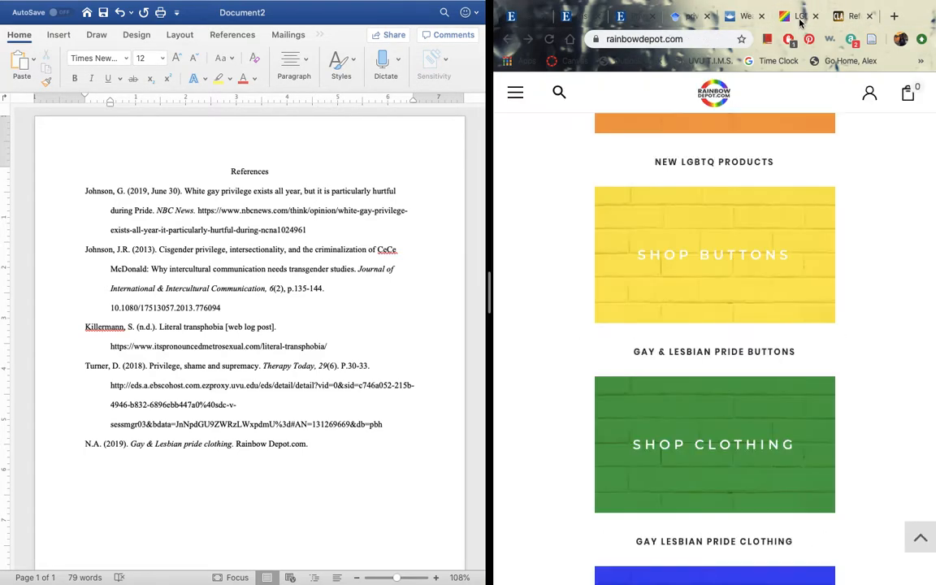
left_click(696, 41)
key("super+c")
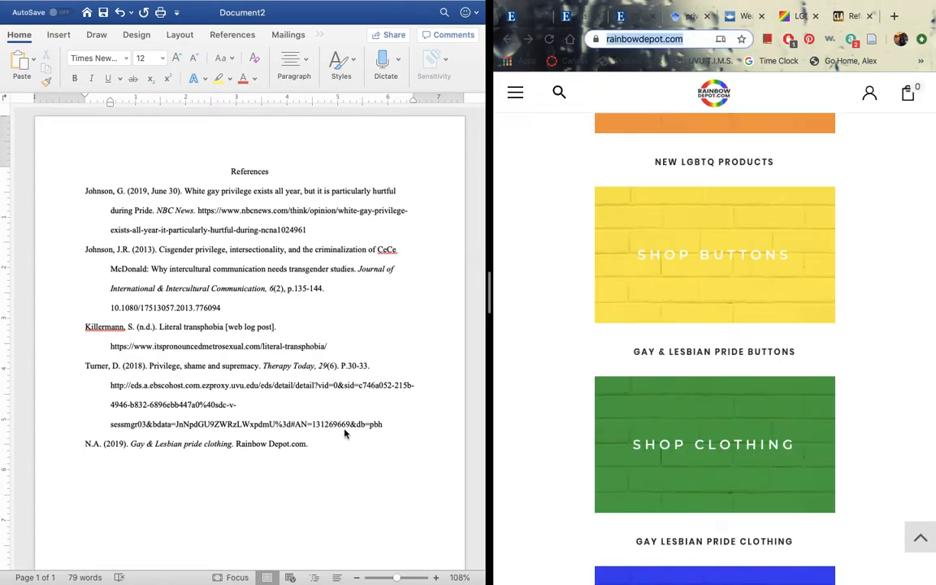
left_click(351, 450)
left_click(33, 61)
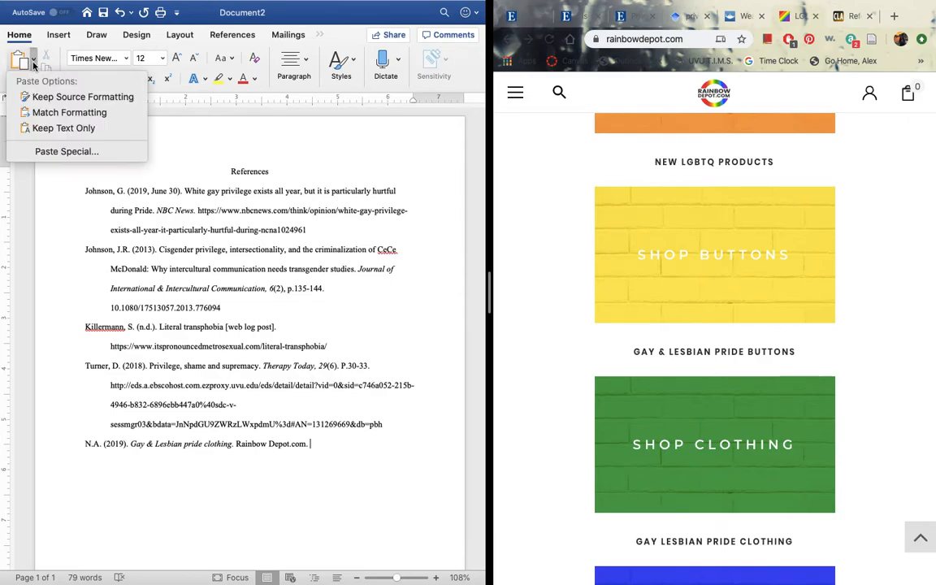
left_click(42, 129)
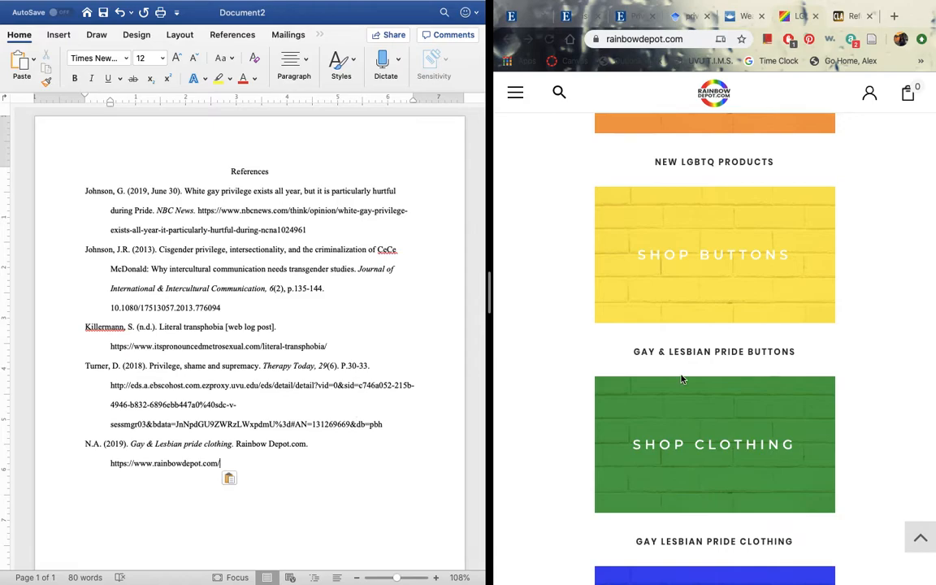
scroll(681, 379, "down", 15)
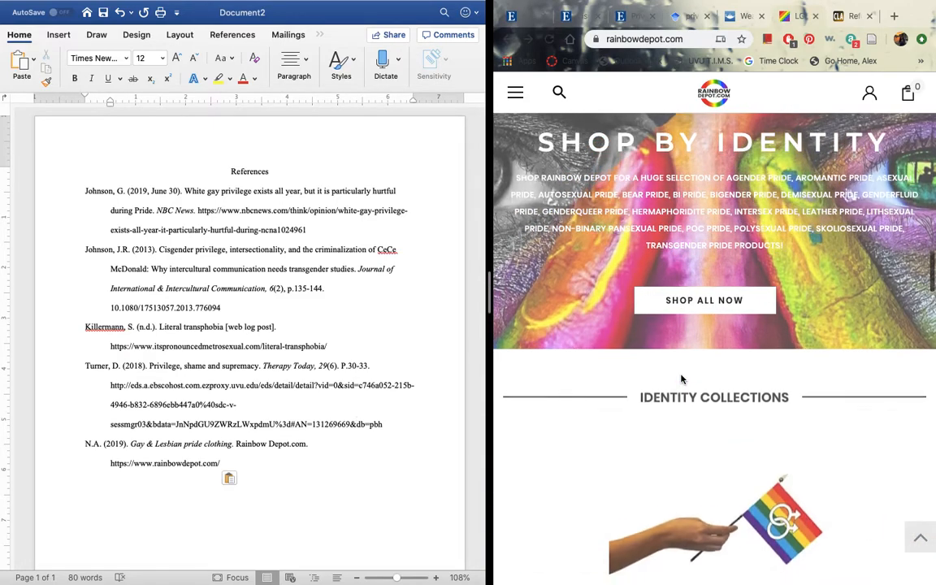
scroll(681, 379, "up", 15)
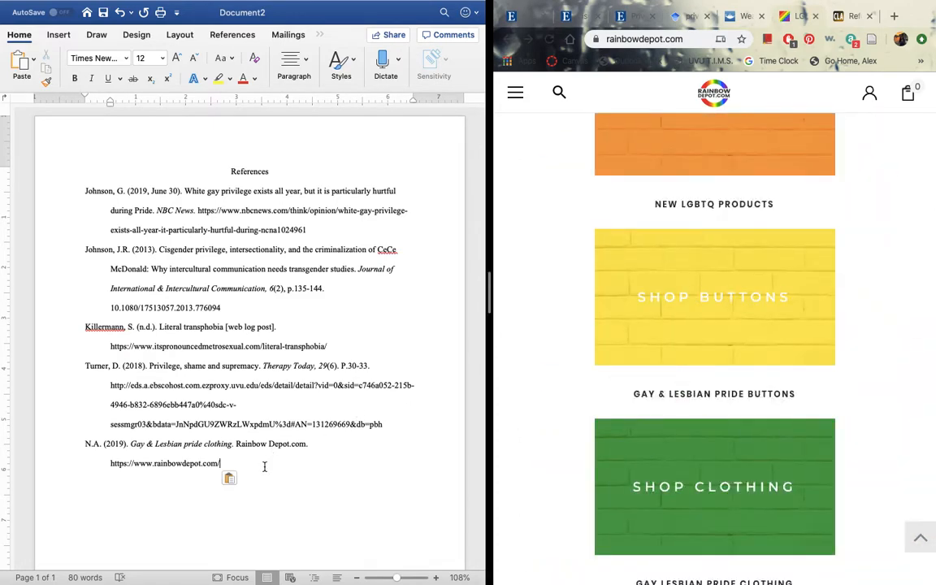
Add three line breaks after the Rainbow Depot reference at the end of the list
key("Return")
key("Return")
key("Return")
scroll(244, 325, "down", 3)
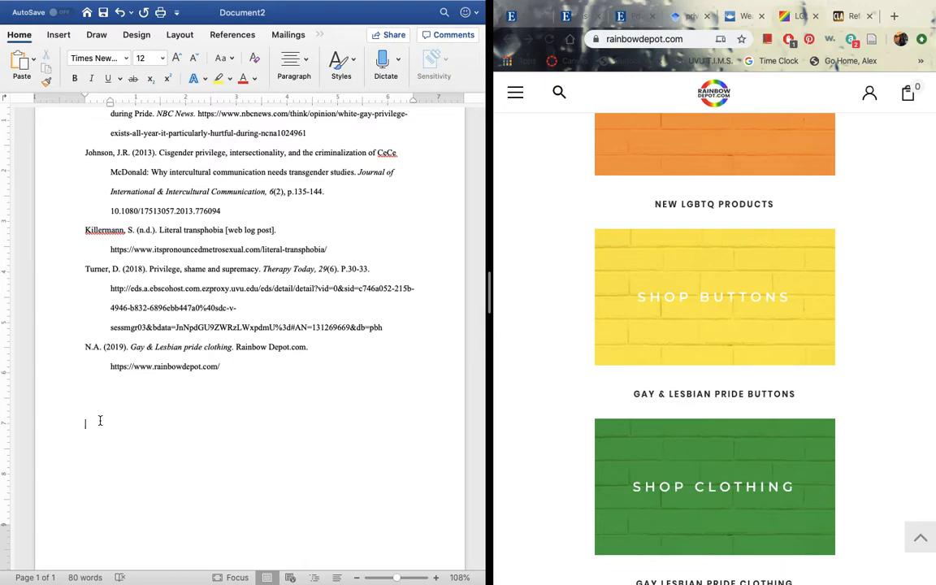
scroll(184, 309, "up", 3)
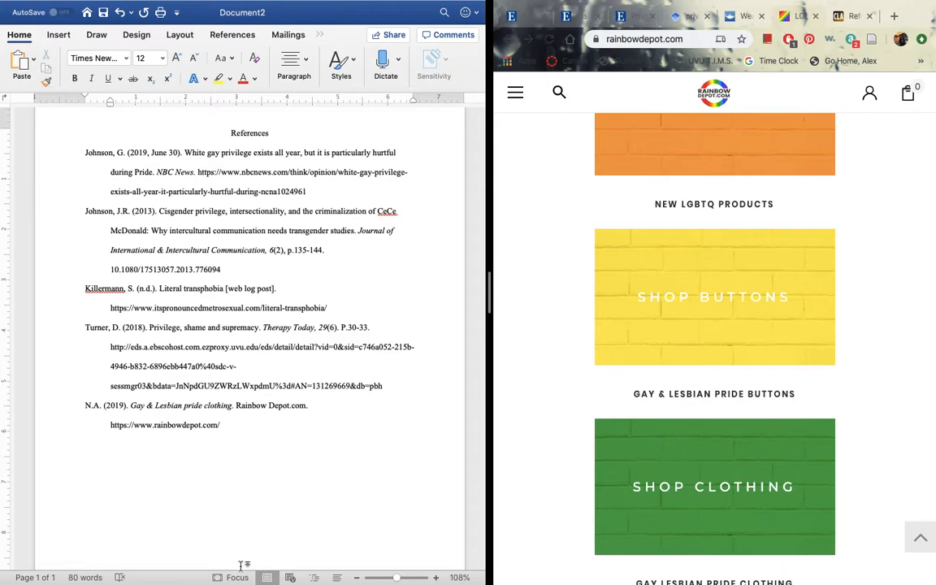
type("(")
key("BackSpace")
Add a line under the NBC News reference reading "In-text citation:" with the author's surname and 2019 in parentheses, ending with a period
left_click(331, 193)
key("Return")
type("(")
key("BackSpace")
type("In")
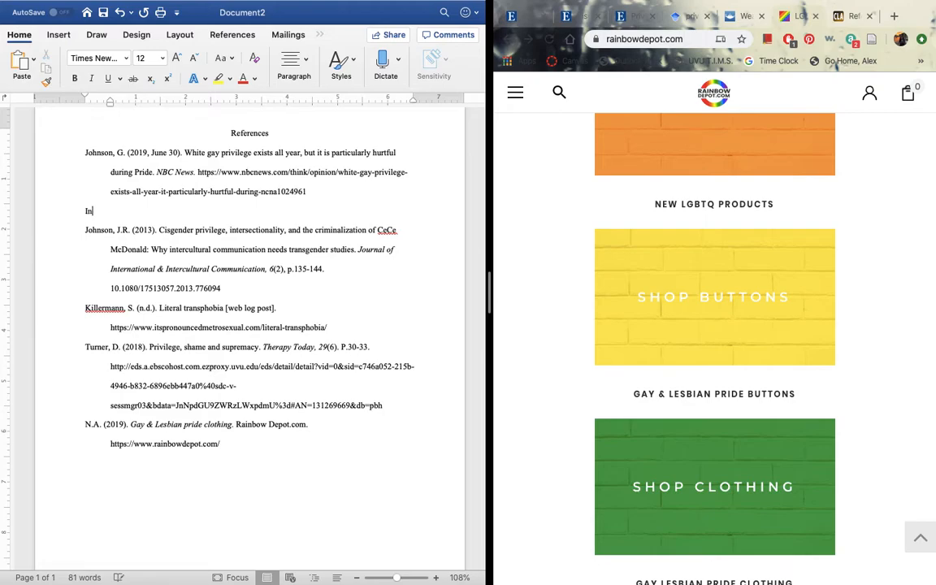
type("-text citation: (J")
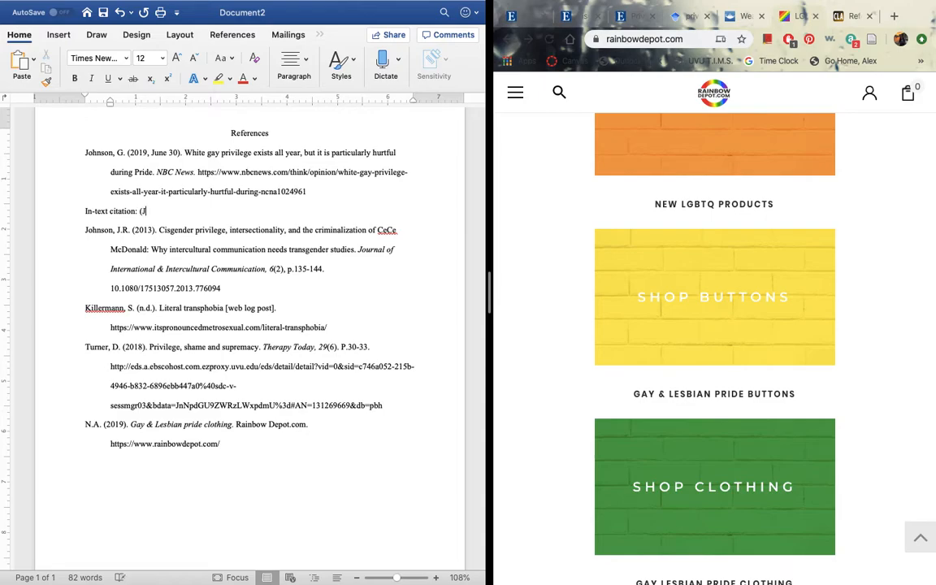
type("ohnson, 2019).")
Add an "In-text citation:" line under the 2013 journal article reference, with its author's surname and 2013 in parentheses
left_click(267, 291)
key("Return")
type("In-")
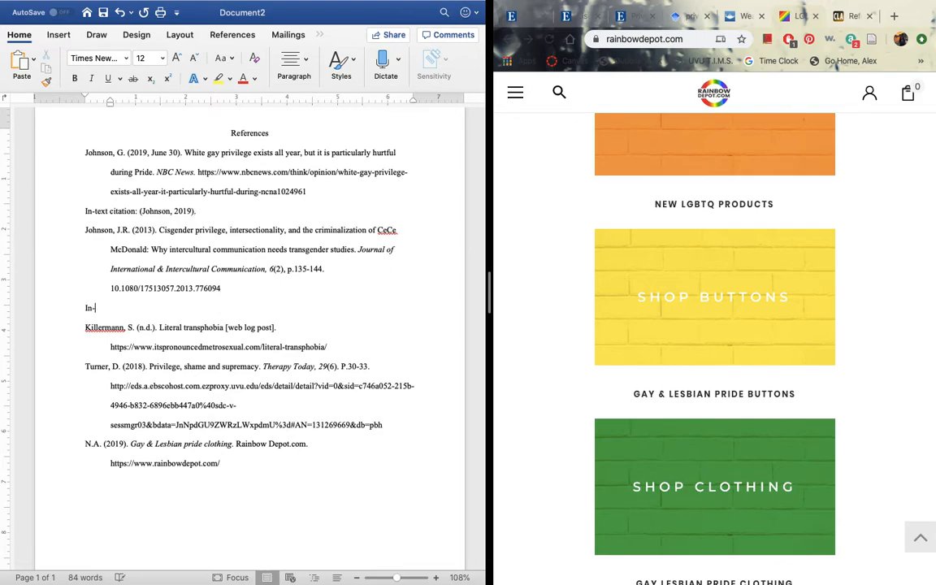
type("text citation: (Johnson, 2")
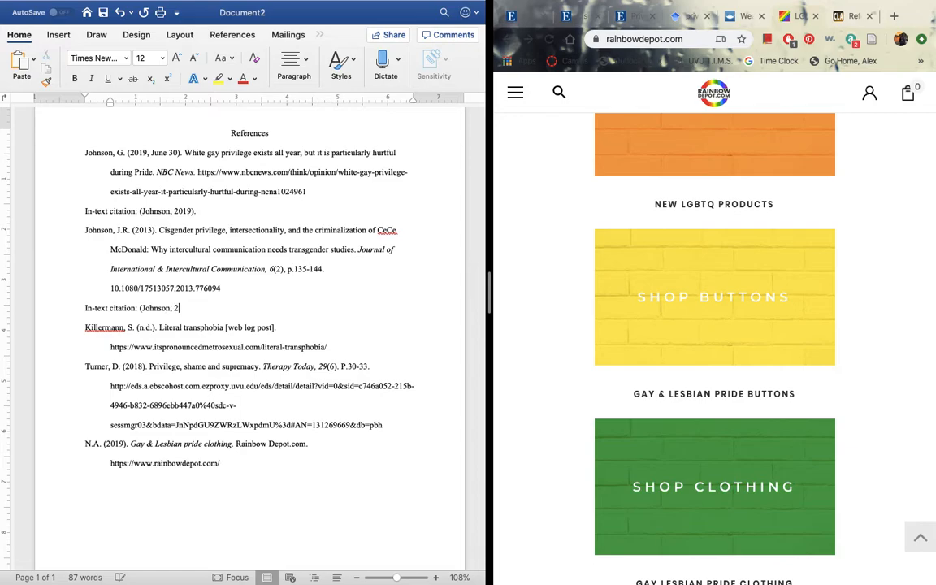
type("013).")
Add an "In-text citation:" line under the "Literal transphobia" blog post reference, with the author's surname and n.d. in parentheses
left_click(345, 347)
key("Return")
key("BackSpace")
type("In-text cita")
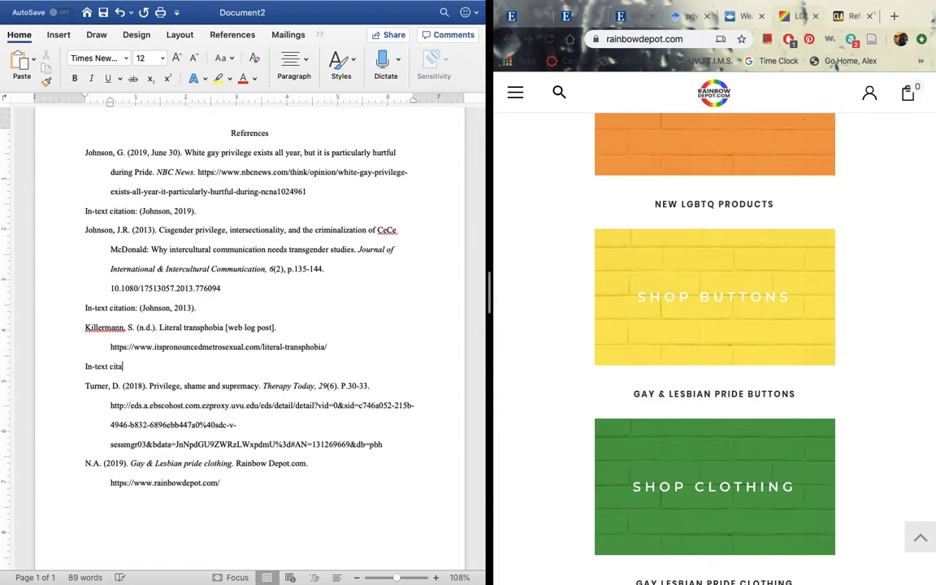
type("tion: (Killerman")
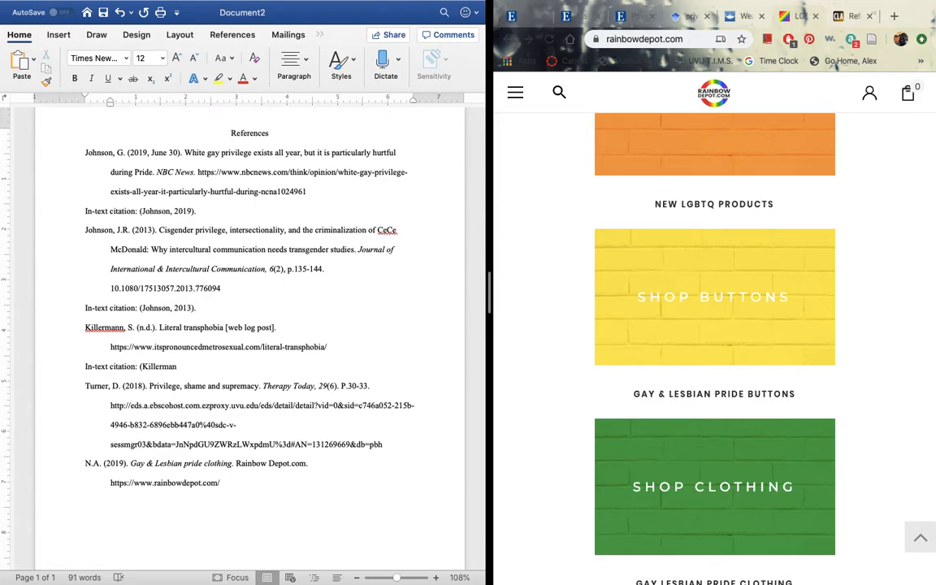
type(", n.d.).")
Add an "In-text citation:" line under the Therapy Today reference, with the author's surname and 2018 in parentheses
left_click(398, 444)
key("Return")
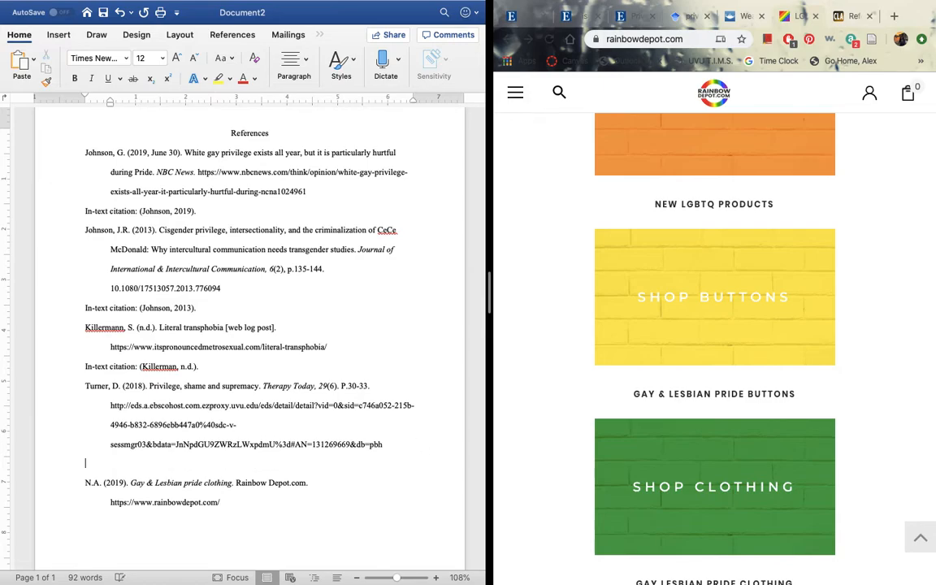
type("in")
key("BackSpace")
key("BackSpace")
type("In-text citations")
key("BackSpace")
type(": (Turner, 2018).")
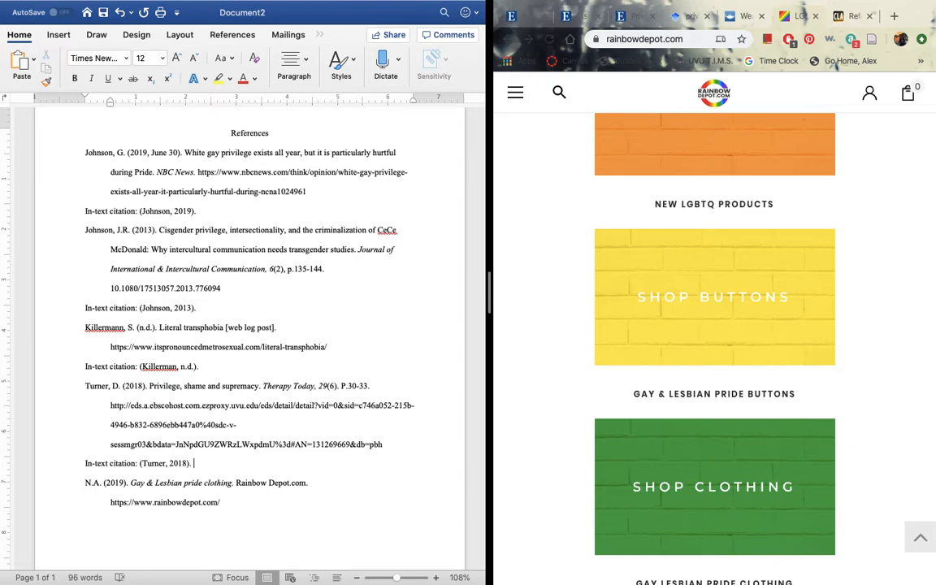
Try adding page number 31 after the year in the Therapy Today in-text citation, and remove it again
left_click(186, 464)
type(", p.")
key("BackSpace")
type("31")
key("BackSpace")
key("BackSpace")
key("BackSpace")
key("BackSpace")
key("BackSpace")
key("BackSpace")
Add the in-text citation "(N.A., 2019)." on a new line under the Rainbow Depot reference
left_click(258, 504)
key("Return")
type("(N.A., 2019).")
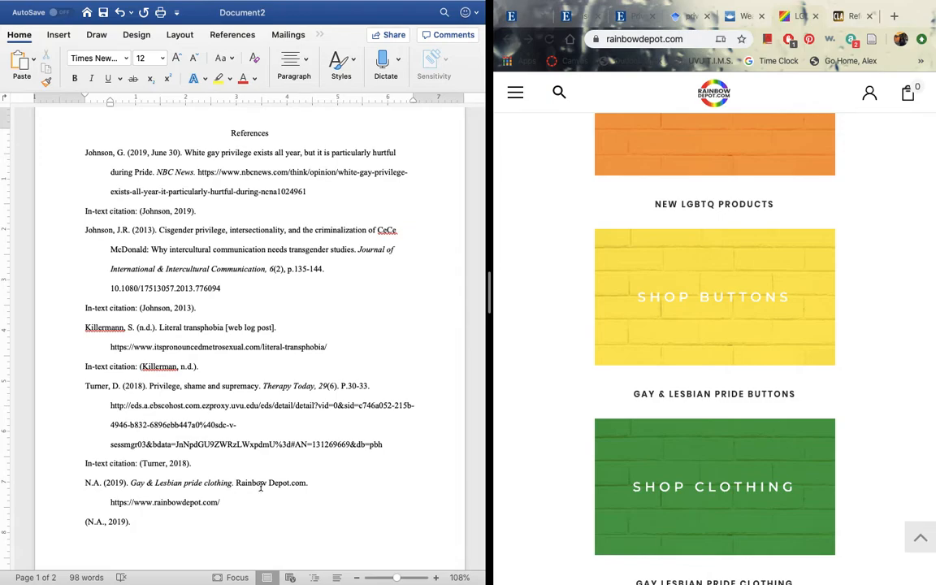
mouse_move(587, 7)
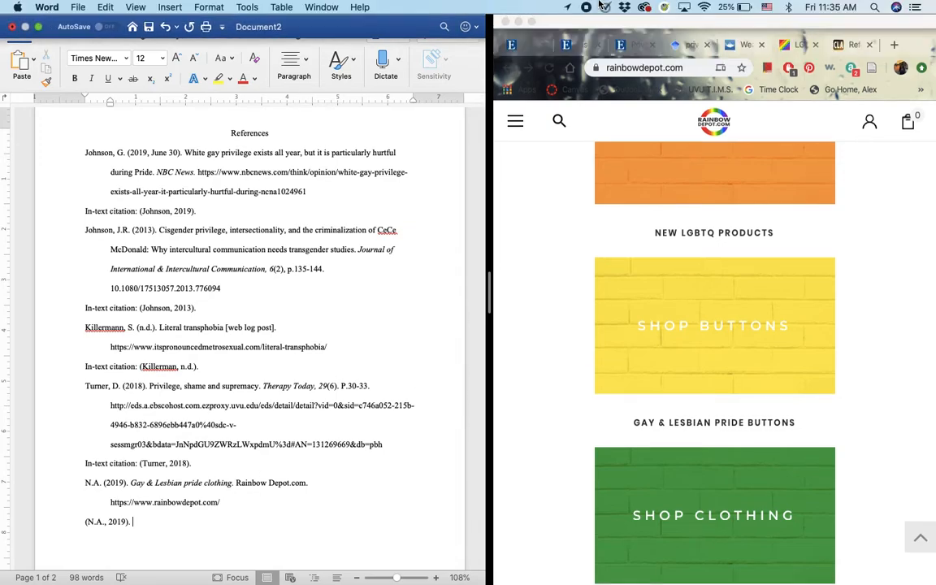